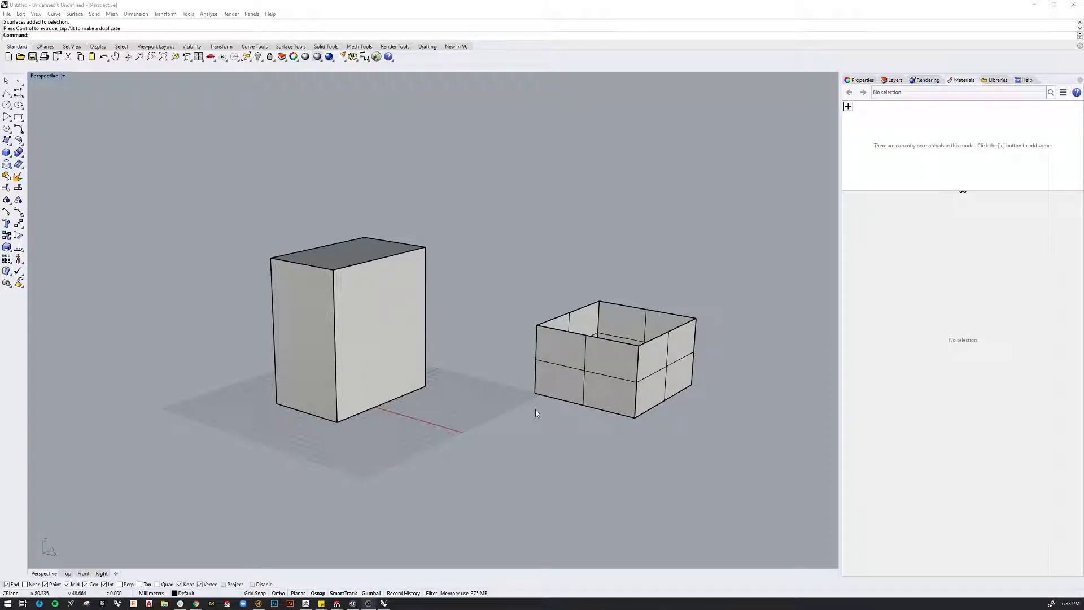
Create a new Paint material and set its color to bright red
{"action": "right_click_drag", "start_coordinate": [535, 413], "coordinate": [499, 428]}
{"action": "scroll", "coordinate": [534, 433], "scroll_direction": "down", "scroll_amount": 5}
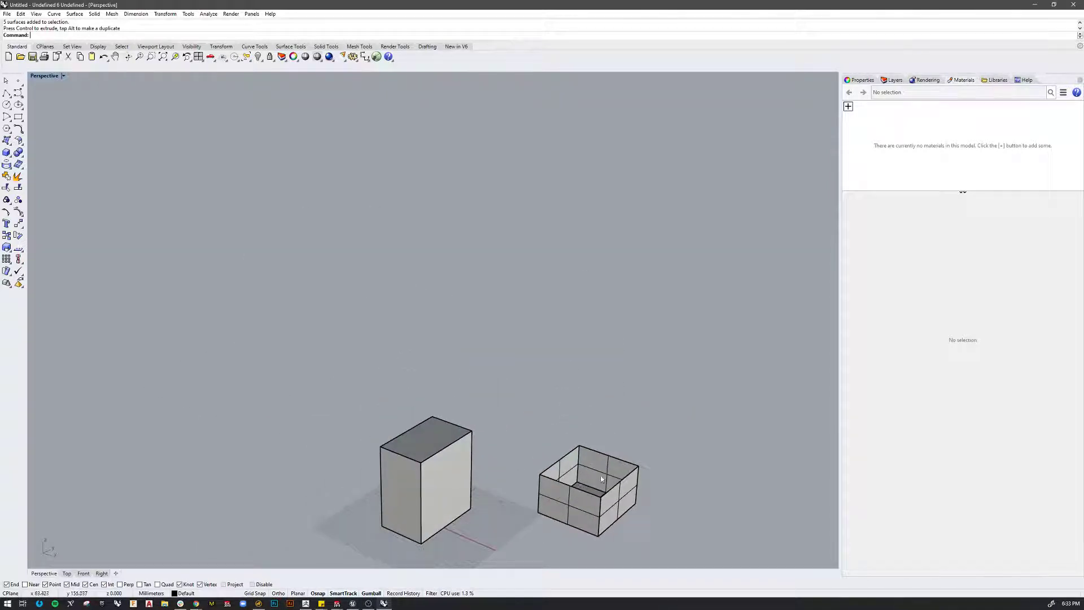
{"action": "right_click_drag", "start_coordinate": [456, 466], "coordinate": [506, 443]}
{"action": "scroll", "coordinate": [477, 397], "scroll_direction": "up", "scroll_amount": 3}
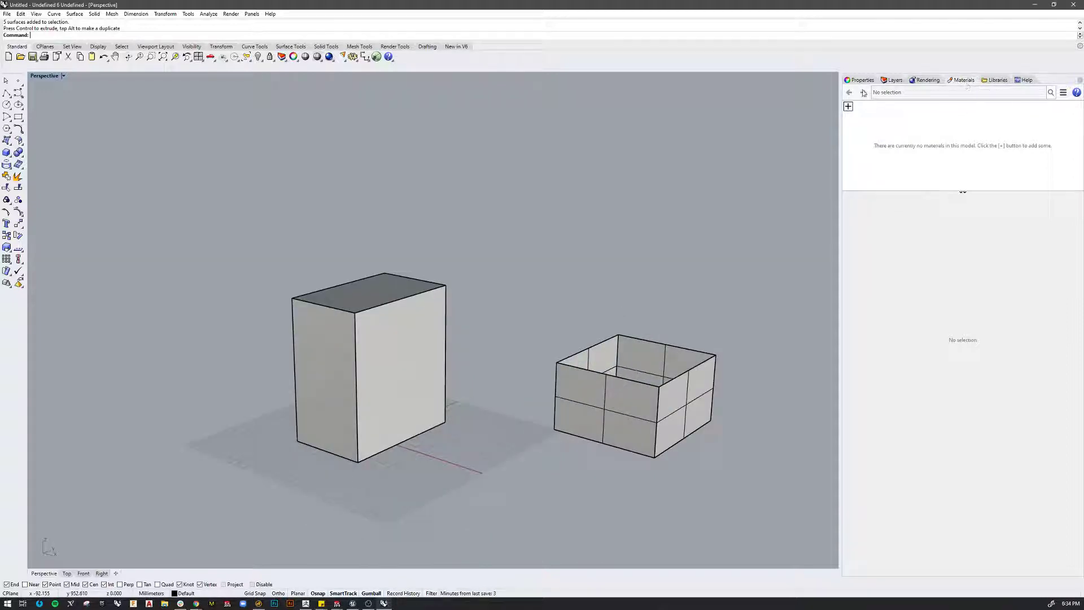
{"action": "left_click", "coordinate": [848, 106]}
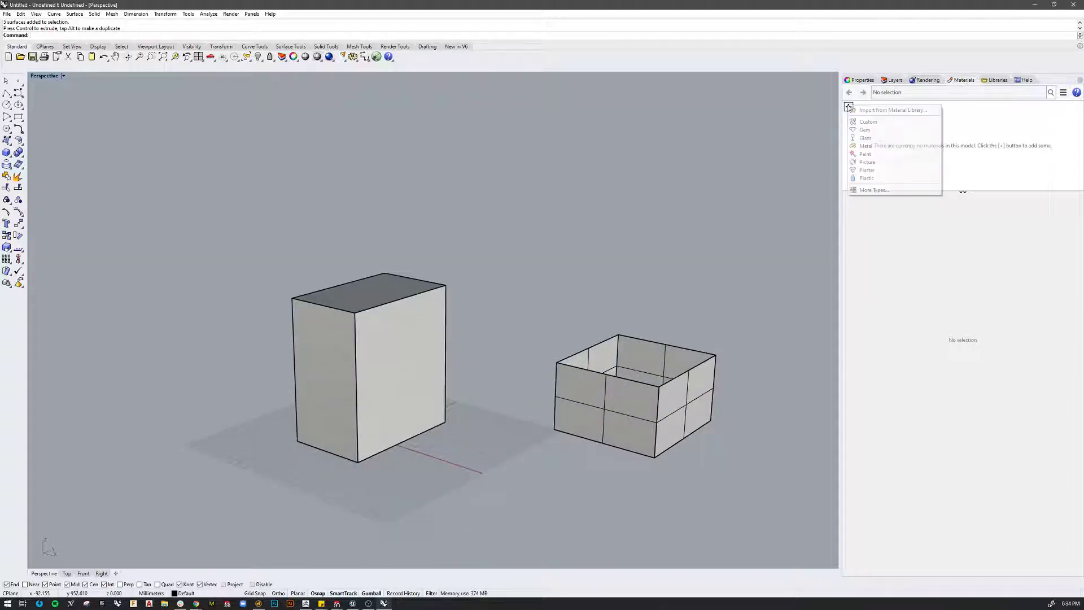
{"action": "left_click", "coordinate": [866, 153]}
{"action": "left_click", "coordinate": [931, 277]}
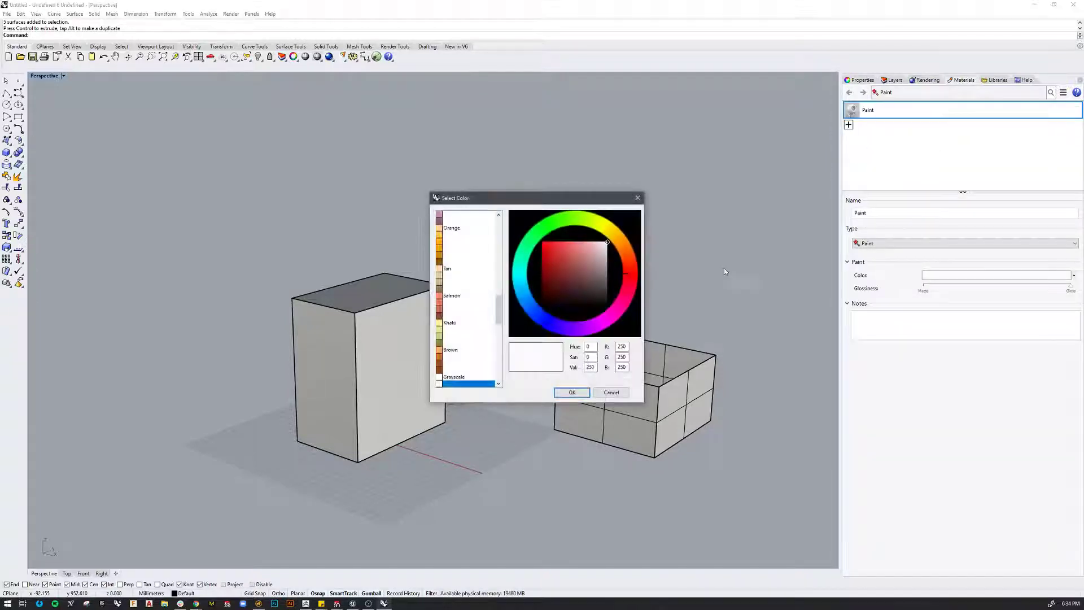
{"action": "left_click", "coordinate": [546, 244]}
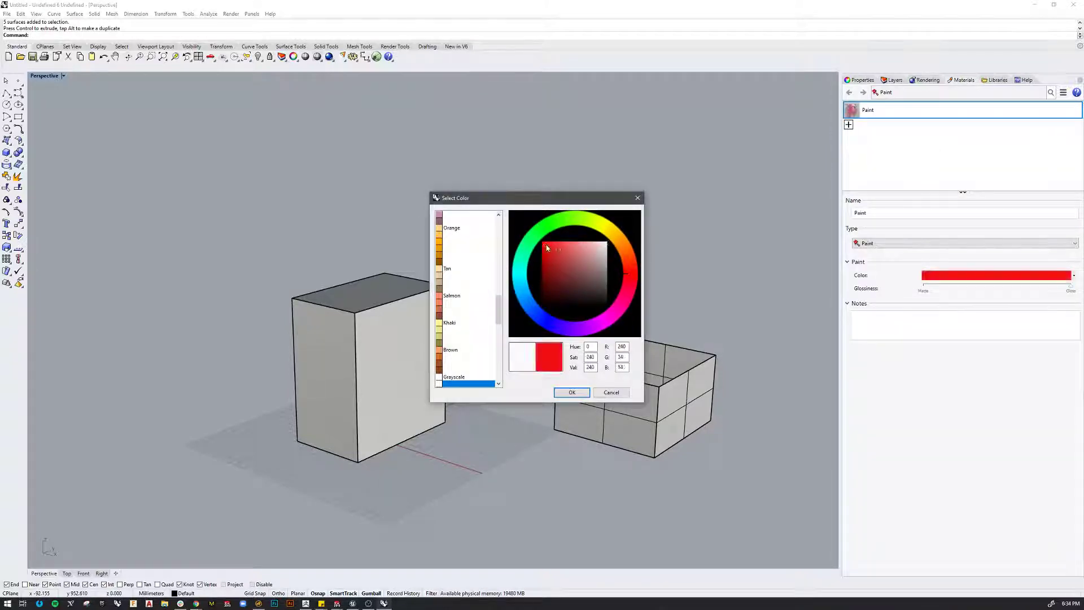
{"action": "left_click", "coordinate": [572, 392]}
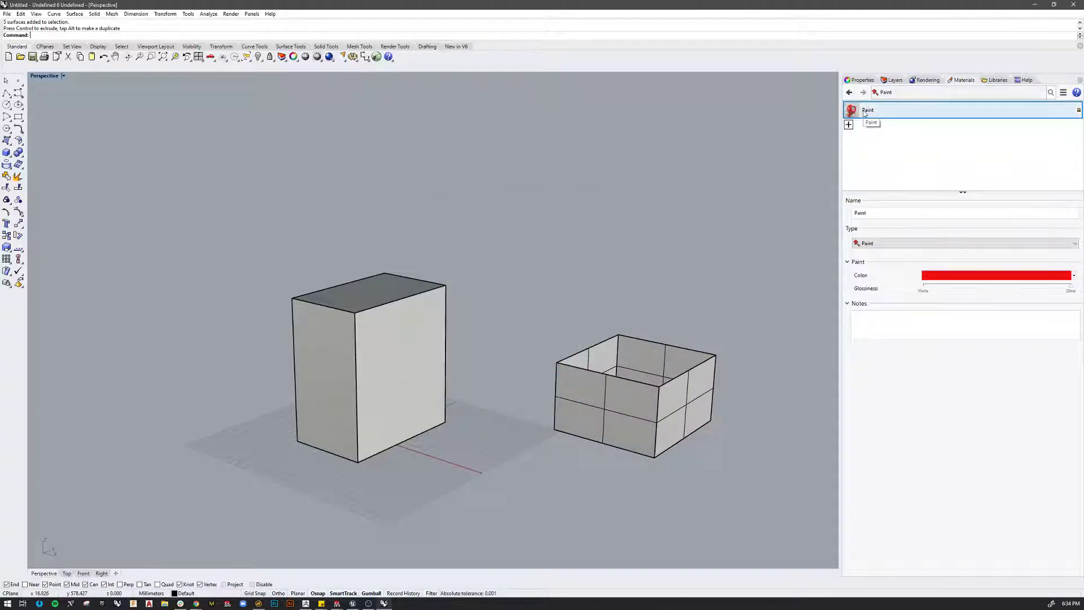
Assign the red paint material to the tall closed box and set the Perspective viewport to Rendered display
{"action": "left_click", "coordinate": [404, 358]}
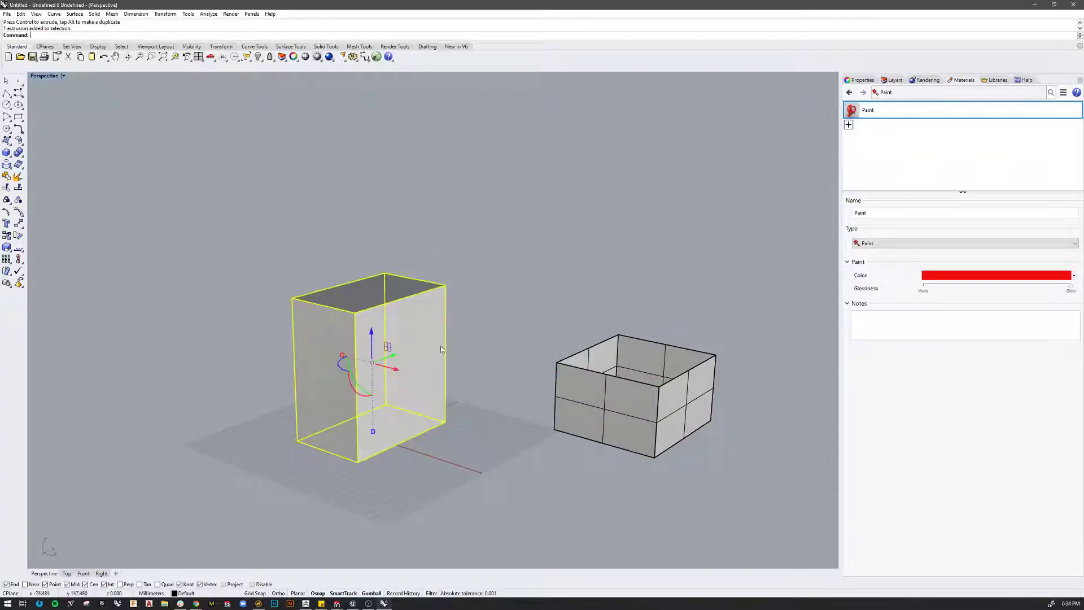
{"action": "left_click", "coordinate": [794, 163]}
{"action": "left_click_drag", "start_coordinate": [851, 114], "coordinate": [366, 353]}
{"action": "left_click", "coordinate": [583, 335]}
{"action": "left_click", "coordinate": [368, 345]}
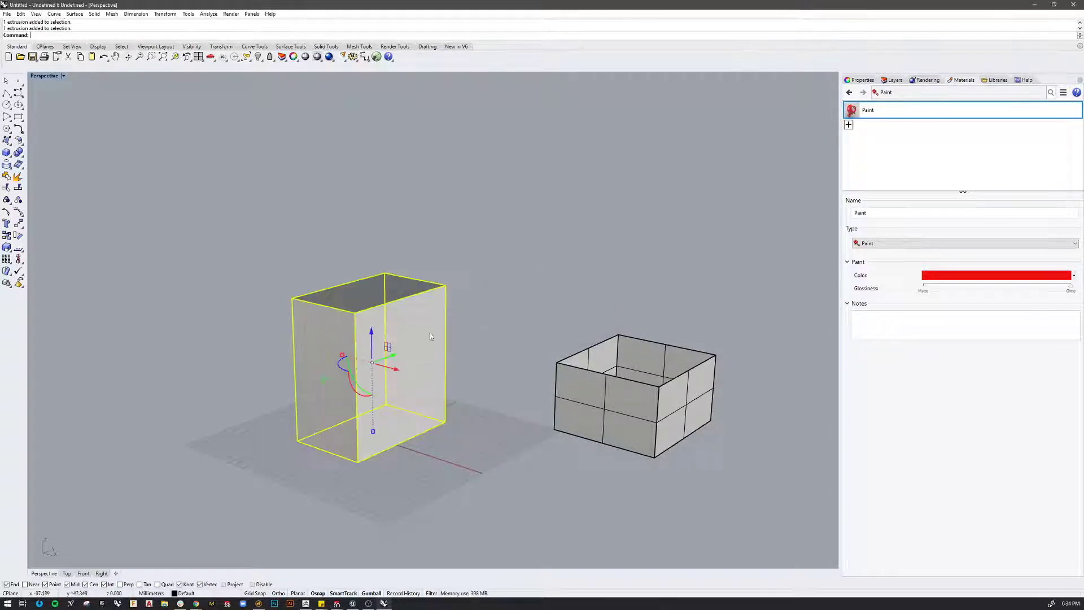
{"action": "right_click", "coordinate": [854, 112]}
{"action": "left_click", "coordinate": [884, 115]}
{"action": "left_click", "coordinate": [539, 294]}
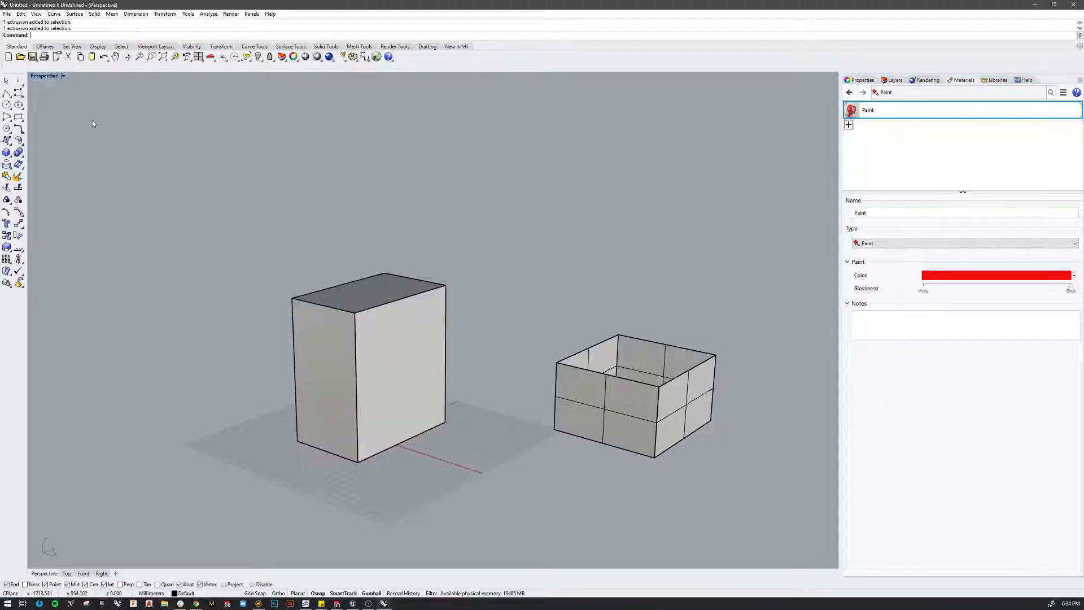
{"action": "left_click", "coordinate": [62, 76]}
{"action": "left_click", "coordinate": [52, 116]}
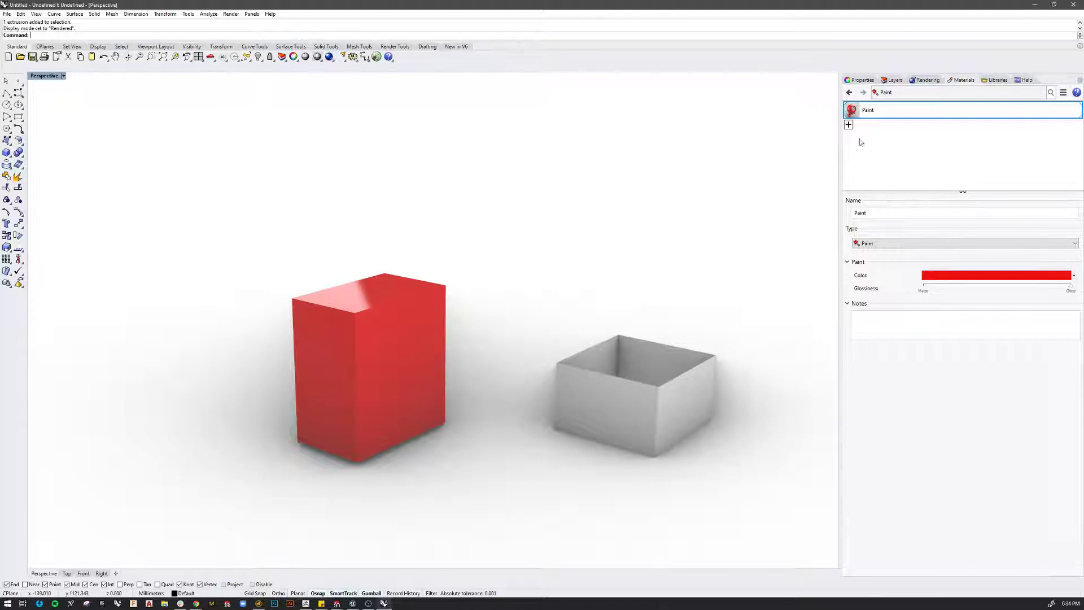
Add a second Paint material and set its color to bright blue
{"action": "left_click", "coordinate": [848, 124]}
{"action": "left_click", "coordinate": [879, 175]}
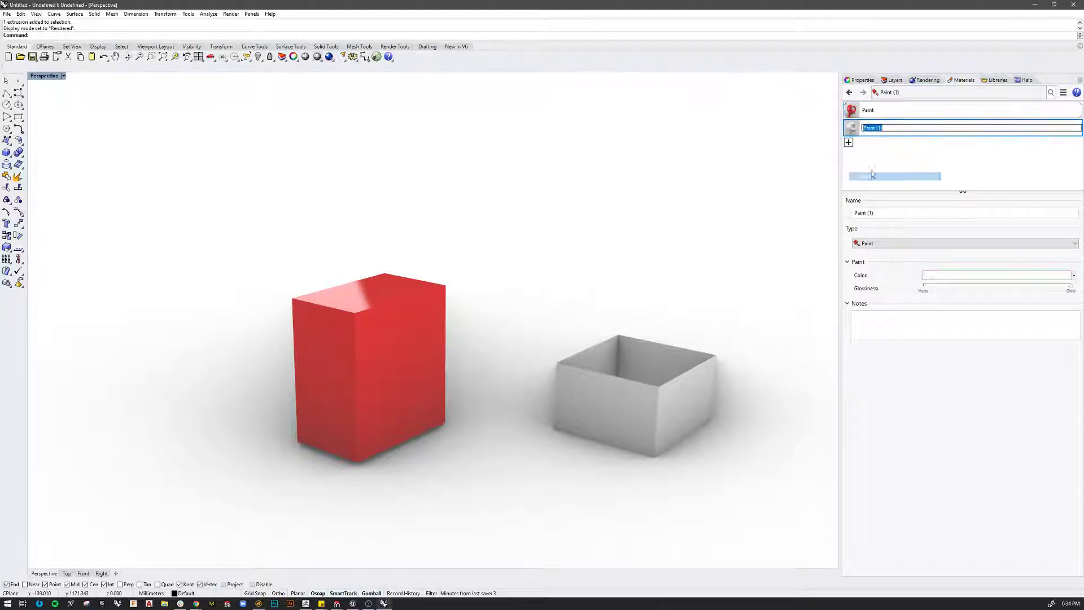
{"action": "left_click", "coordinate": [942, 276]}
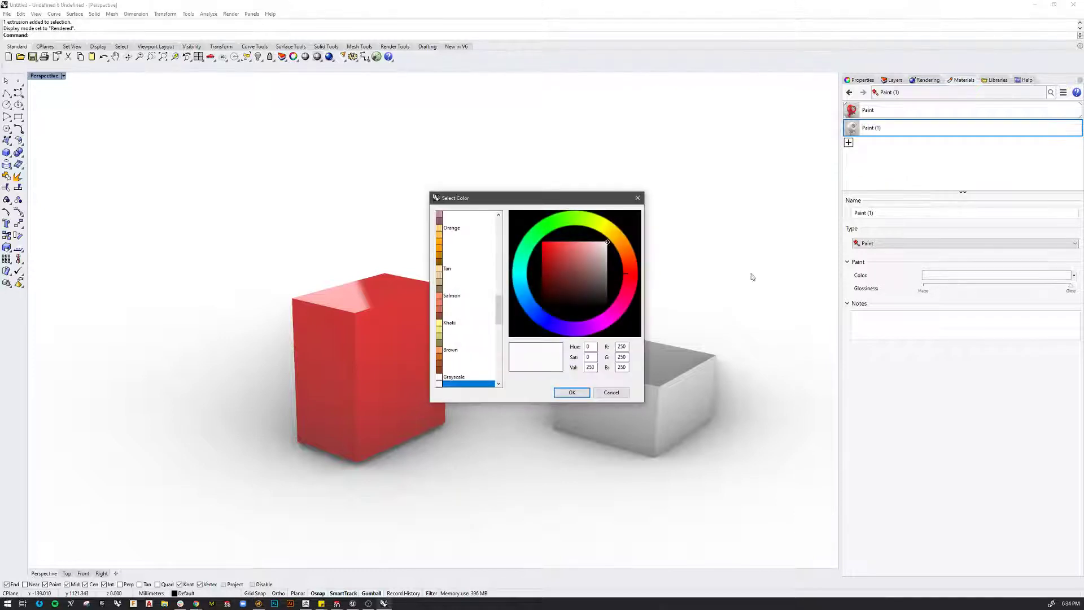
{"action": "left_click", "coordinate": [538, 308]}
{"action": "left_click", "coordinate": [543, 241]}
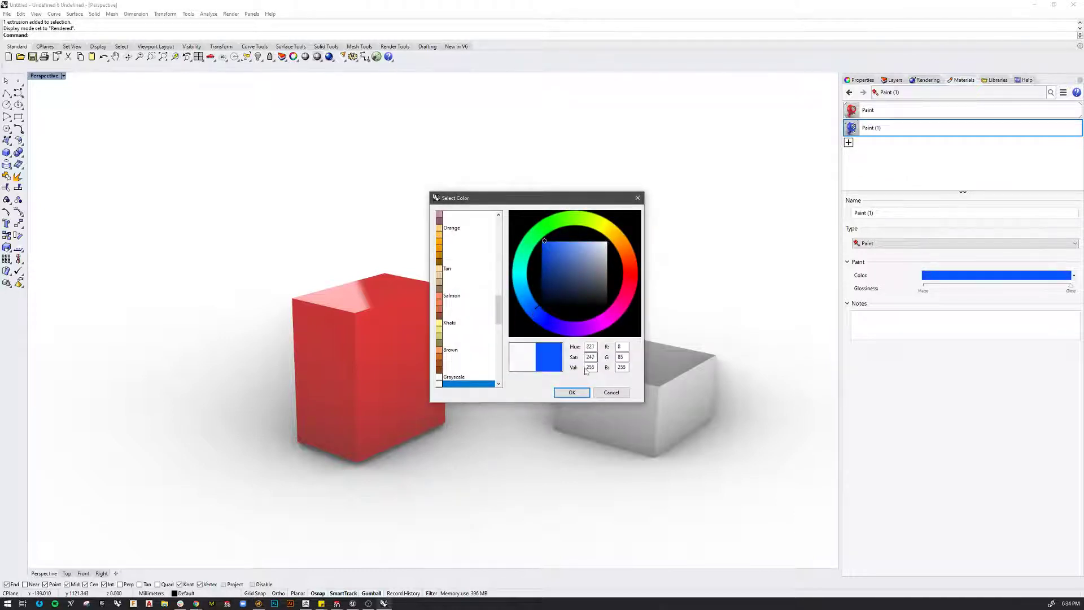
{"action": "left_click", "coordinate": [573, 392]}
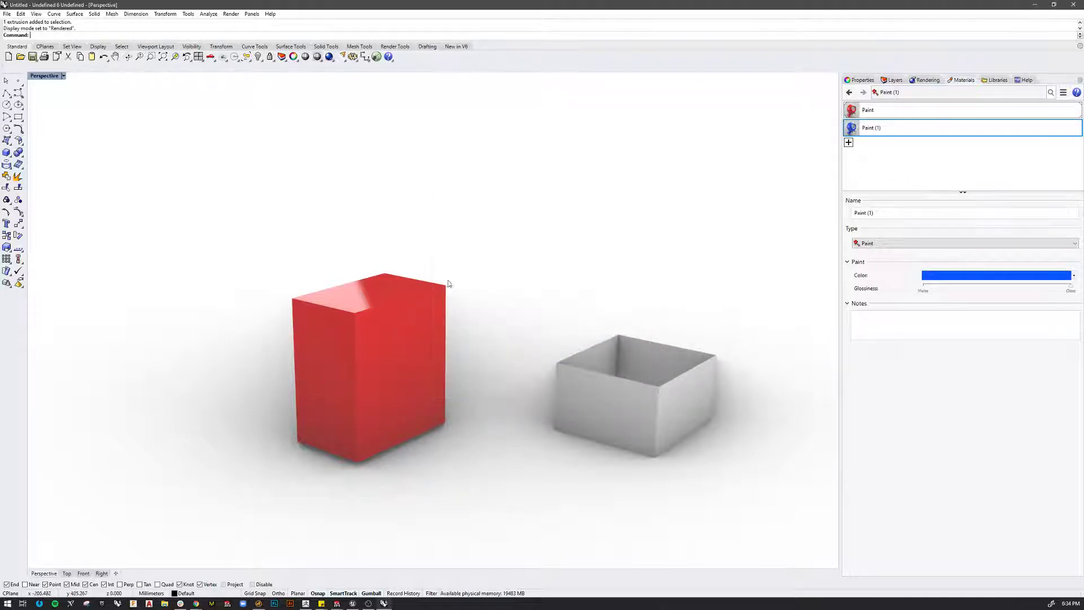
Assign the blue paint only to the wide front side face of the tall red box
{"action": "left_click", "coordinate": [415, 347], "text": "ctrl+shift"}
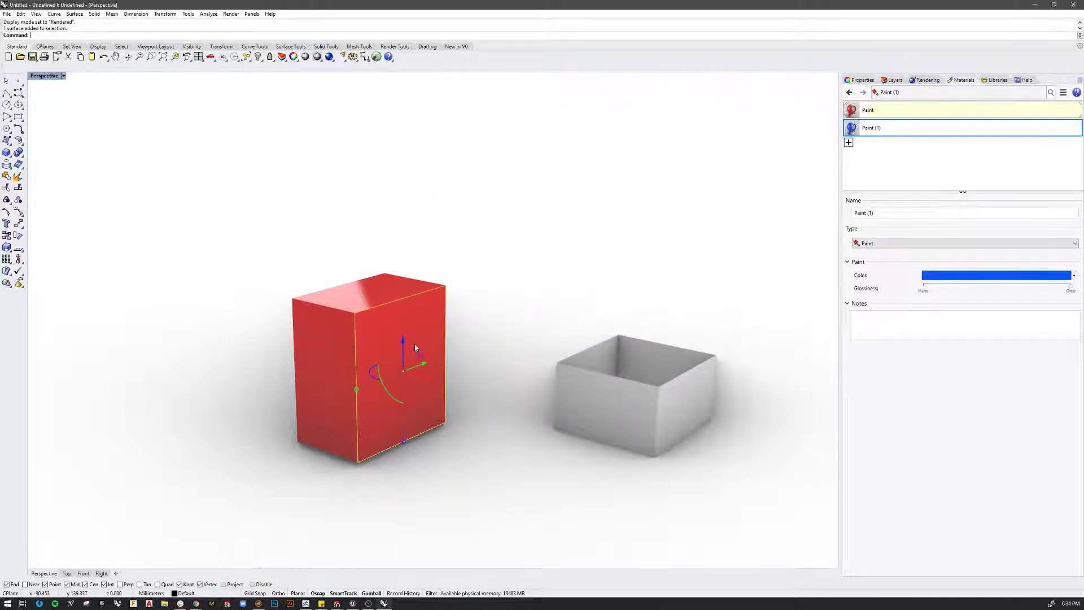
{"action": "right_click", "coordinate": [853, 128]}
{"action": "left_click", "coordinate": [881, 138]}
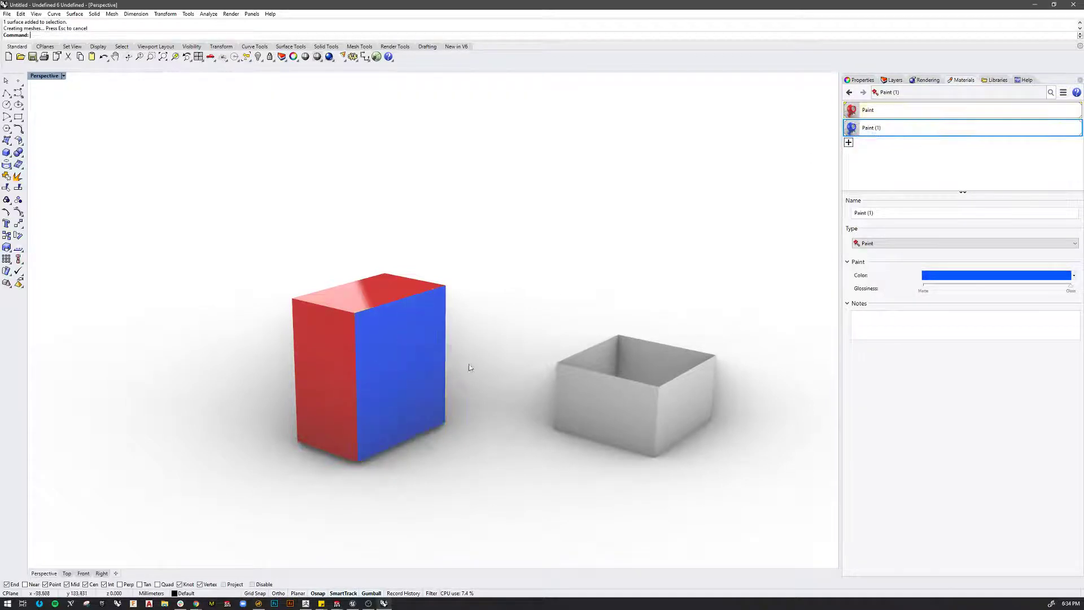
{"action": "mouse_move", "coordinate": [463, 333]}
{"action": "right_mouse_down"}
{"action": "mouse_move", "coordinate": [503, 339]}
{"action": "mouse_move", "coordinate": [429, 323]}
{"action": "mouse_move", "coordinate": [470, 334]}
{"action": "right_mouse_up"}
{"action": "scroll", "coordinate": [408, 404], "scroll_direction": "down", "scroll_amount": 4}
{"action": "scroll", "coordinate": [402, 425], "scroll_direction": "up", "scroll_amount": 2}
{"action": "left_click", "coordinate": [381, 404]}
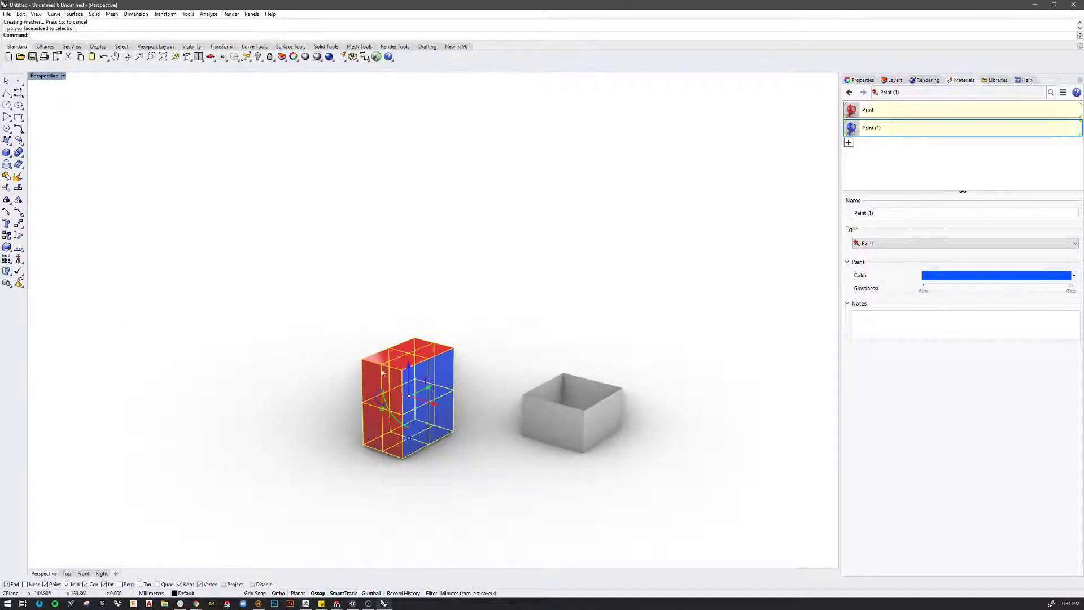
{"action": "left_click", "coordinate": [487, 361]}
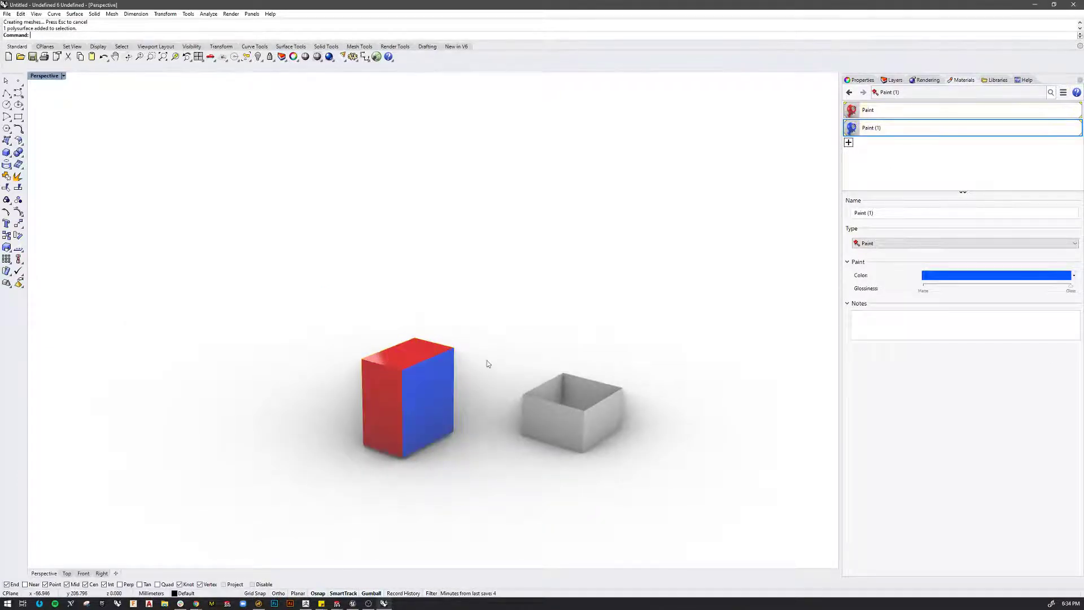
Add a third Paint material, keeping its default white color
{"action": "left_click", "coordinate": [849, 143]}
{"action": "left_click", "coordinate": [876, 196]}
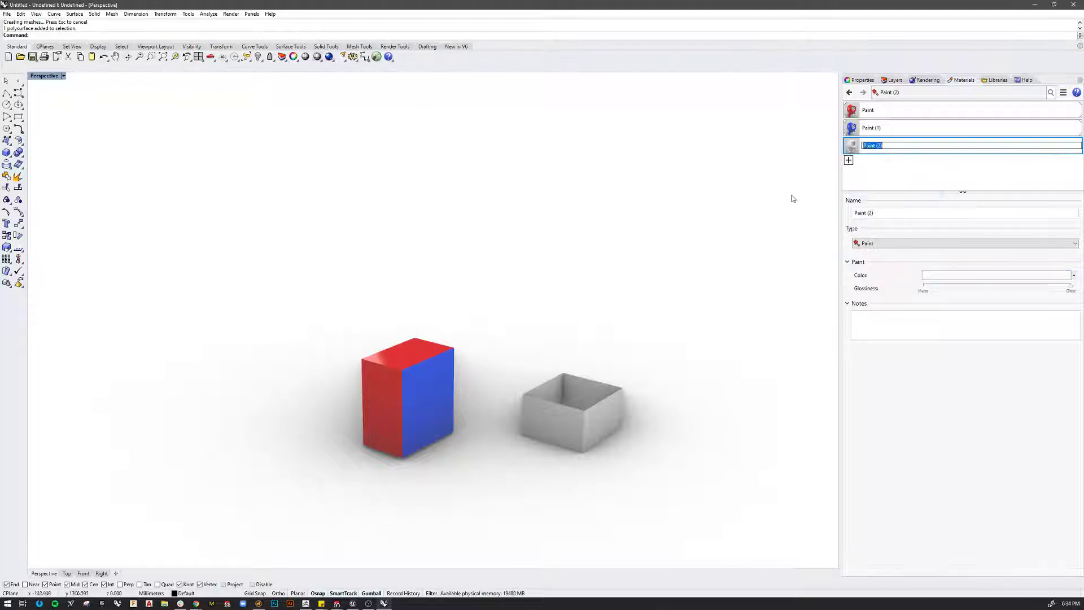
{"action": "left_click", "coordinate": [942, 275]}
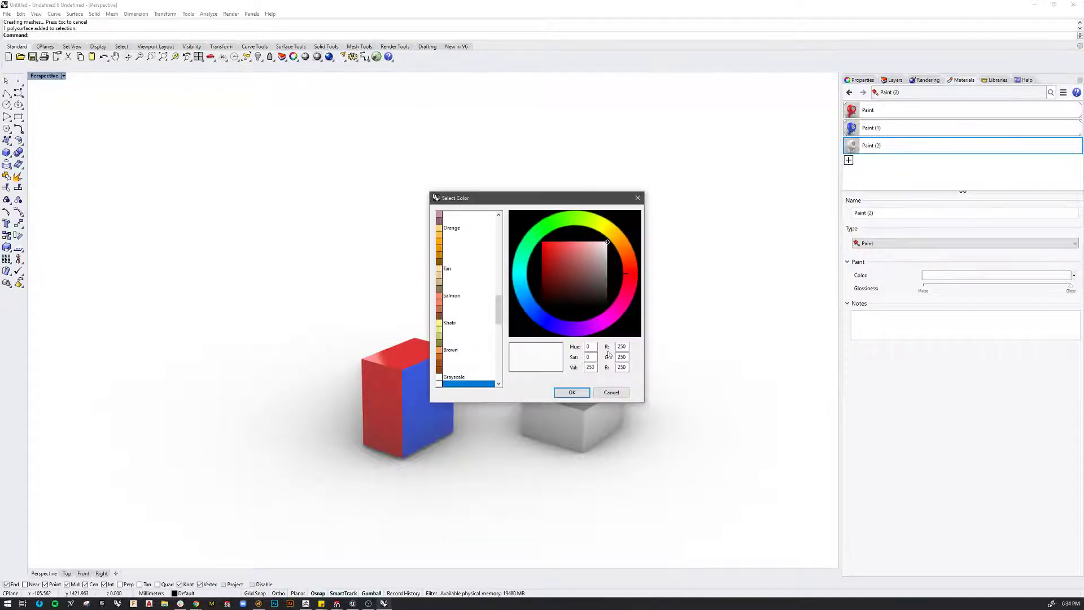
{"action": "left_click", "coordinate": [571, 392]}
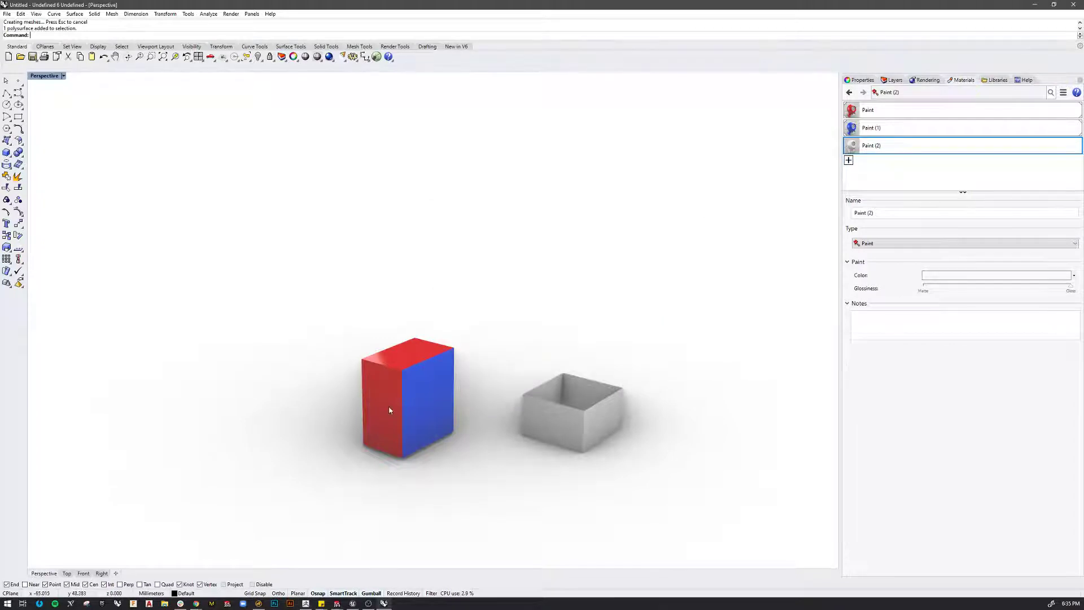
Assign the white paint only to the narrow red side face next to the blue face of the tall box
{"action": "left_click", "coordinate": [388, 405], "text": "ctrl+shift"}
{"action": "right_click", "coordinate": [854, 150]}
{"action": "left_click", "coordinate": [884, 152]}
{"action": "key", "text": "Escape"}
{"action": "scroll", "coordinate": [415, 422], "scroll_direction": "up", "scroll_amount": 3}
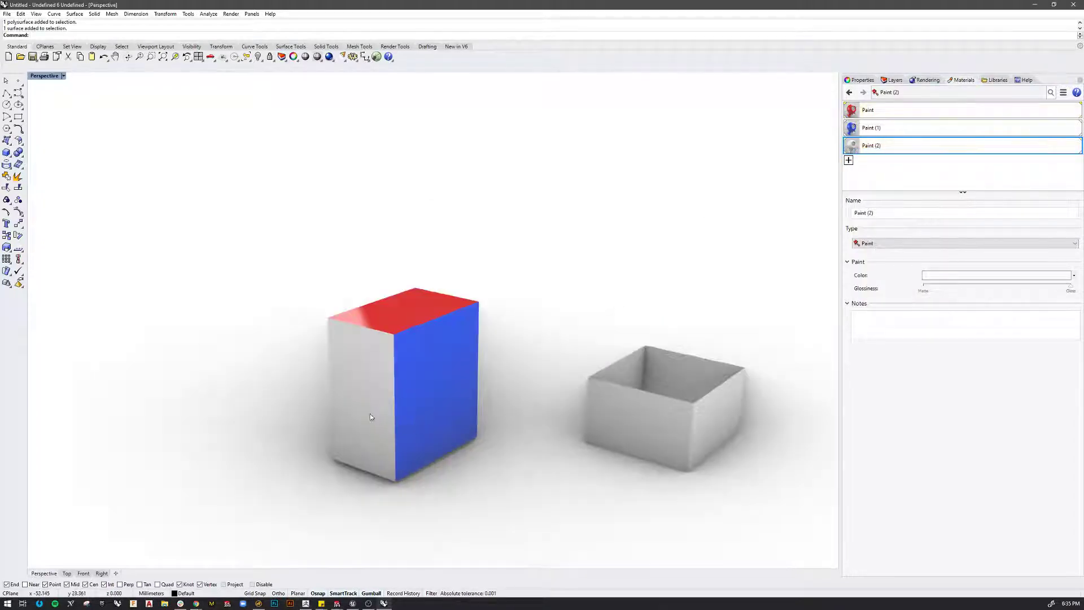
{"action": "scroll", "coordinate": [480, 371], "scroll_direction": "down", "scroll_amount": 3}
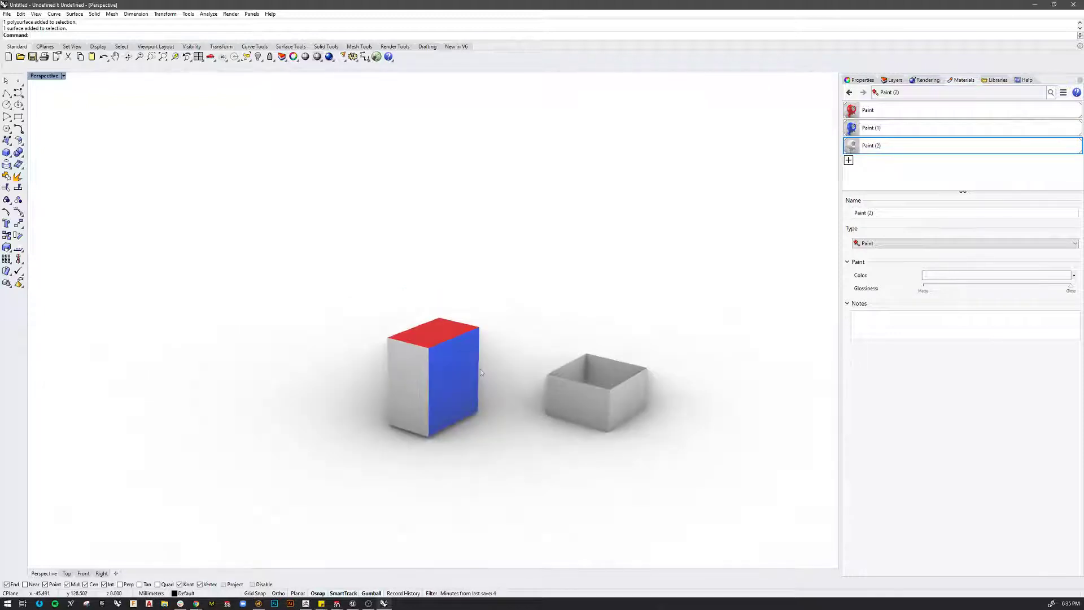
{"action": "left_click", "coordinate": [480, 368]}
{"action": "left_click", "coordinate": [531, 318]}
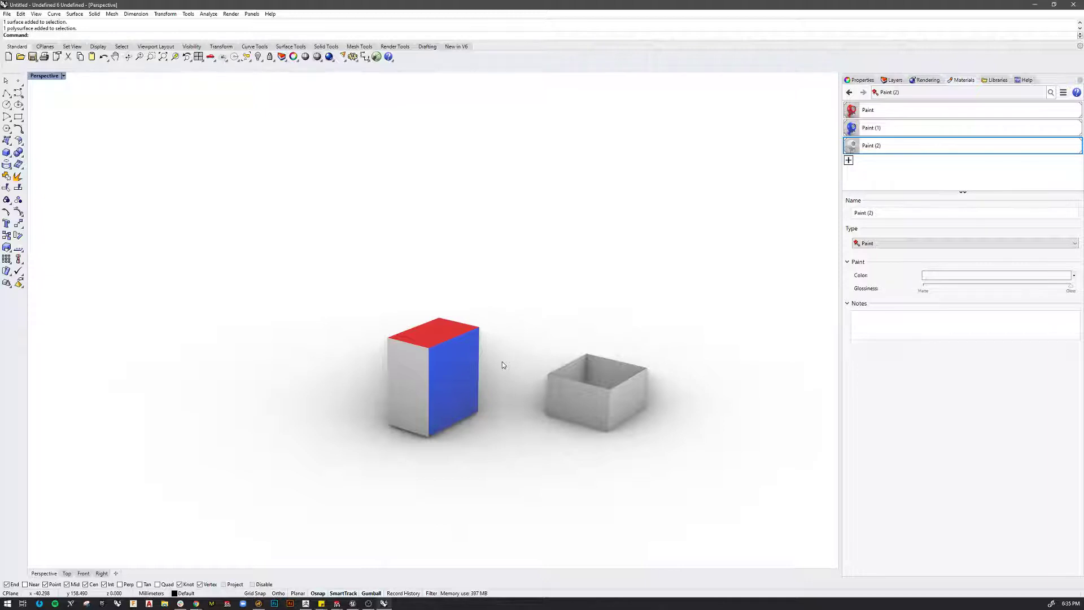
{"action": "left_click", "coordinate": [480, 400]}
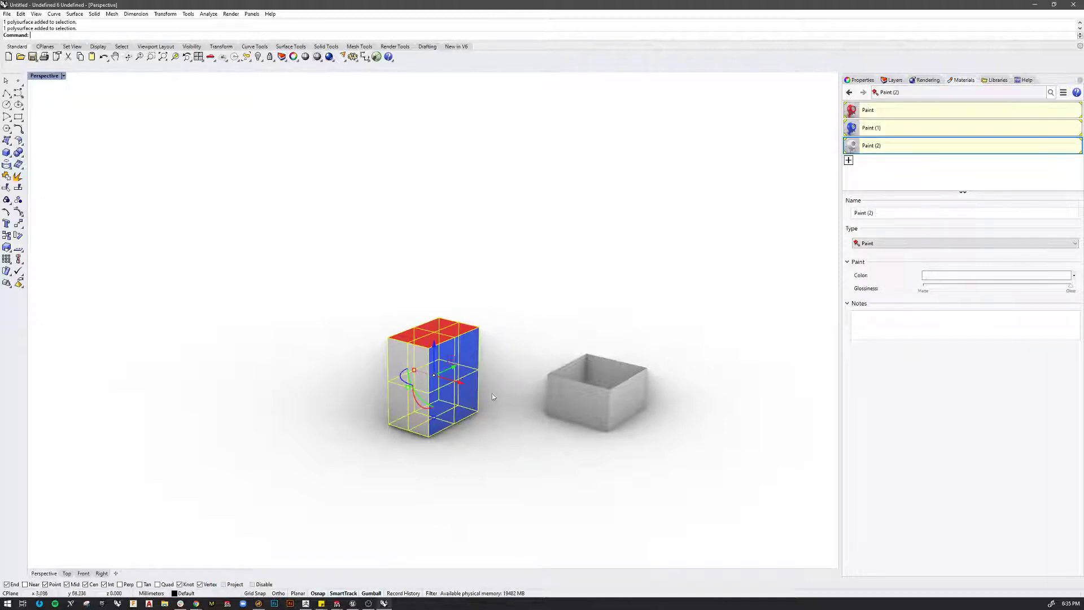
{"action": "left_click", "coordinate": [513, 315]}
Create a polygon mesh from the multicolored box using the simple mesh controls, and move the original polysurface straight up, clear of the mesh
{"action": "left_click", "coordinate": [476, 357]}
{"action": "left_click", "coordinate": [19, 177]}
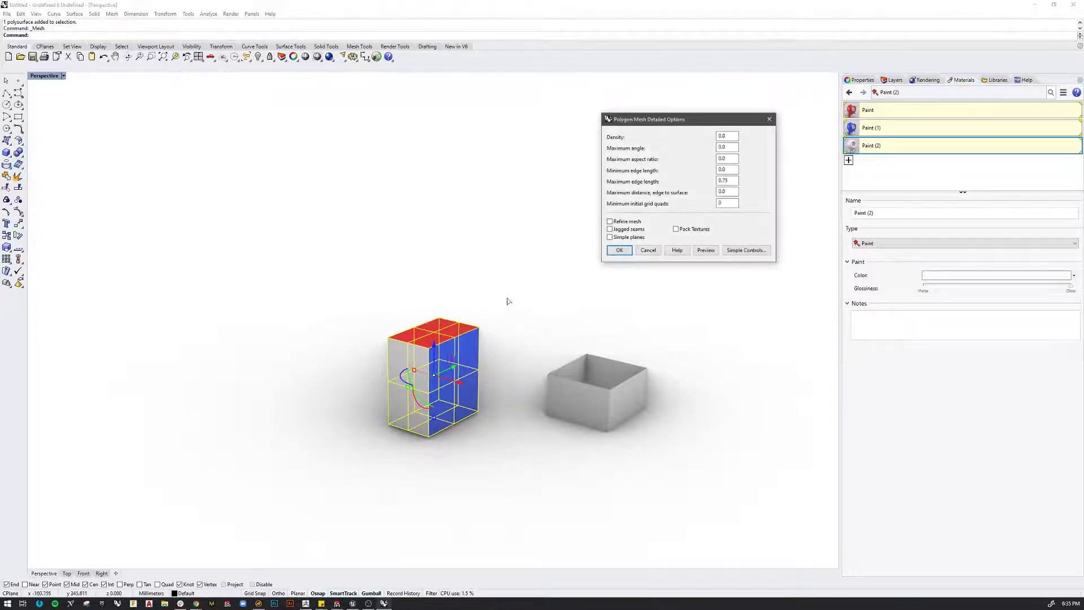
{"action": "left_click", "coordinate": [737, 250]}
{"action": "left_click_drag", "start_coordinate": [593, 367], "coordinate": [581, 367]}
{"action": "left_click", "coordinate": [525, 385]}
{"action": "left_click_drag", "start_coordinate": [435, 345], "coordinate": [437, 210]}
{"action": "key", "text": "Escape"}
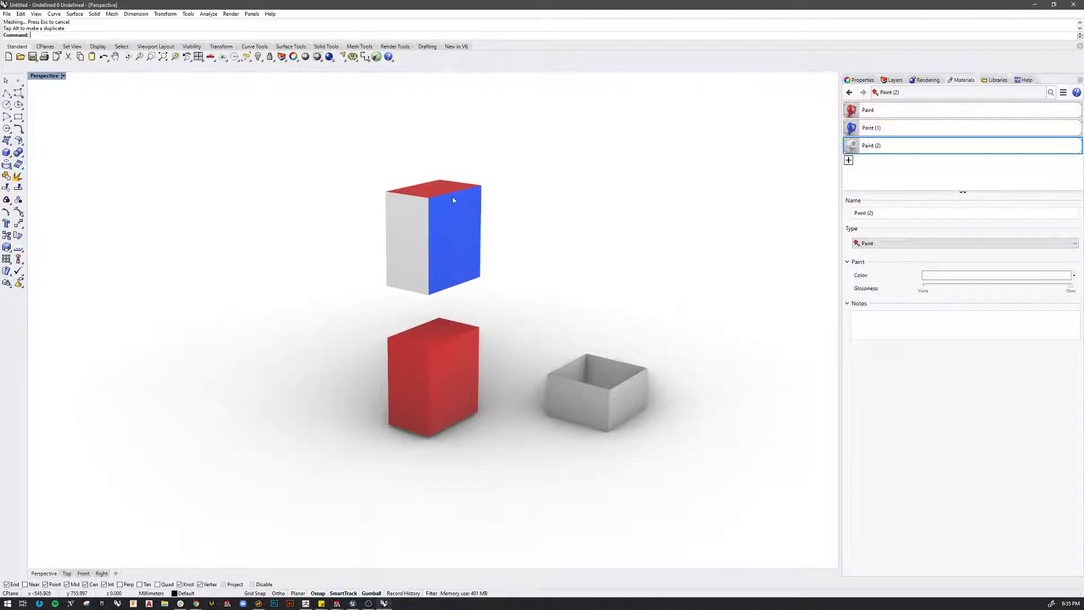
Compare the materials used by the new mesh with those on the original polysurface above it
{"action": "left_click", "coordinate": [428, 358]}
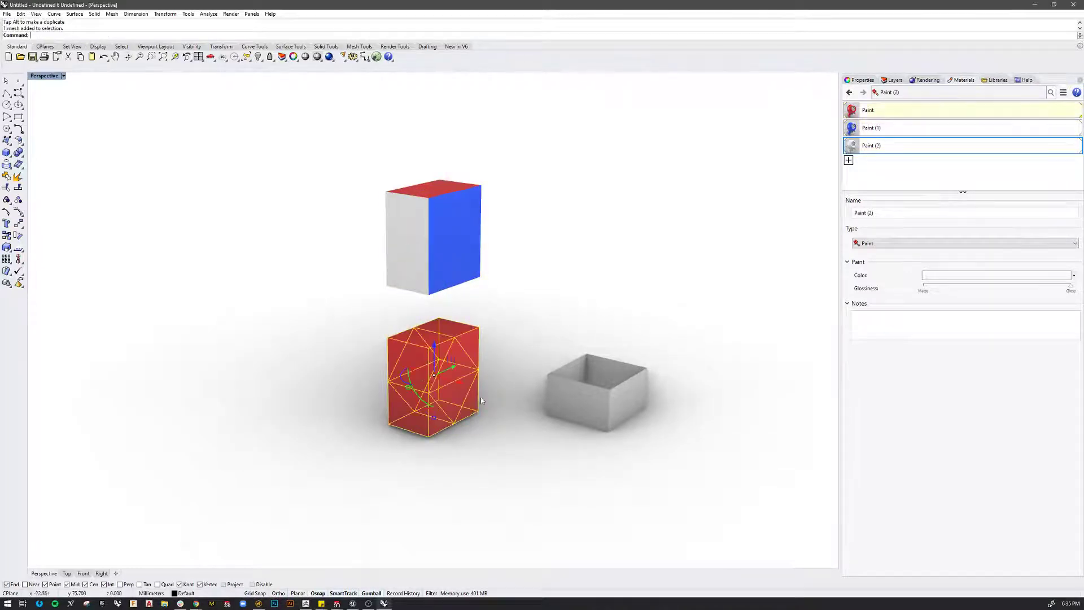
{"action": "scroll", "coordinate": [410, 408], "scroll_direction": "up", "scroll_amount": 11}
{"action": "scroll", "coordinate": [320, 415], "scroll_direction": "down", "scroll_amount": 11}
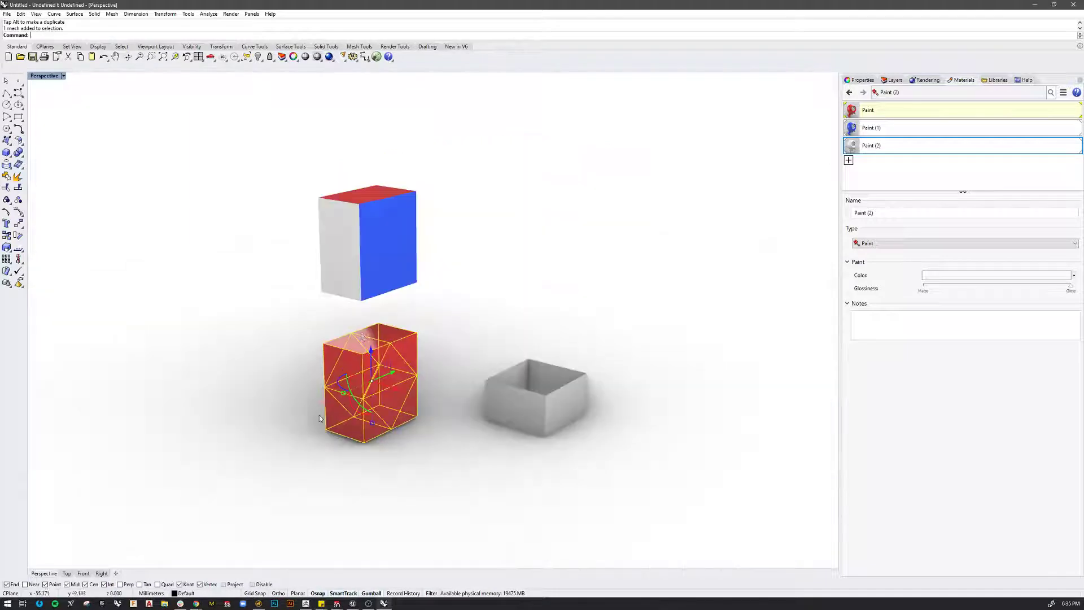
{"action": "left_click", "coordinate": [394, 270]}
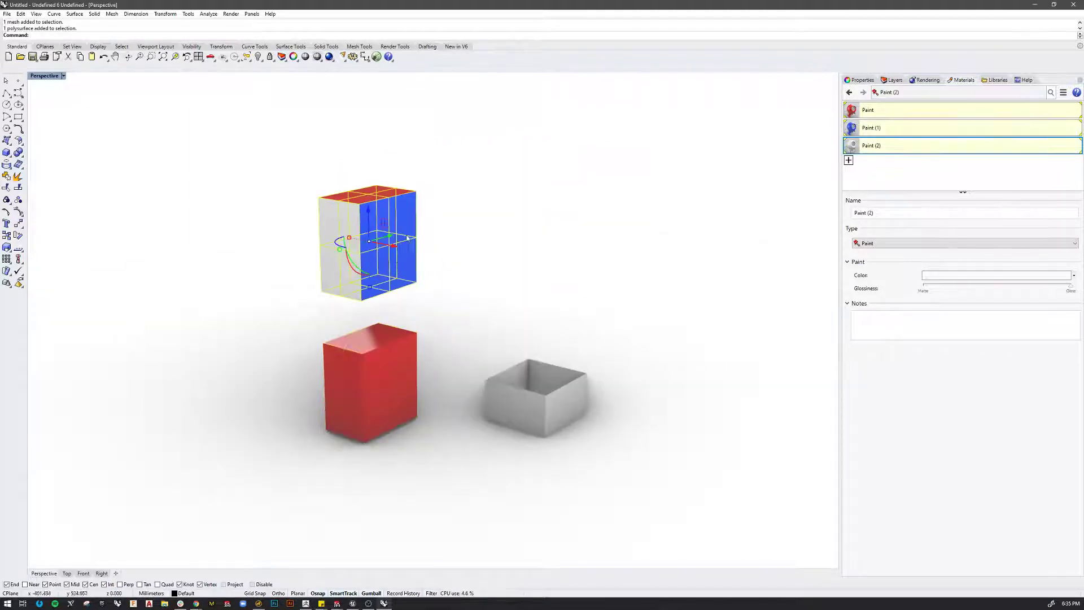
{"action": "key", "text": "Escape"}
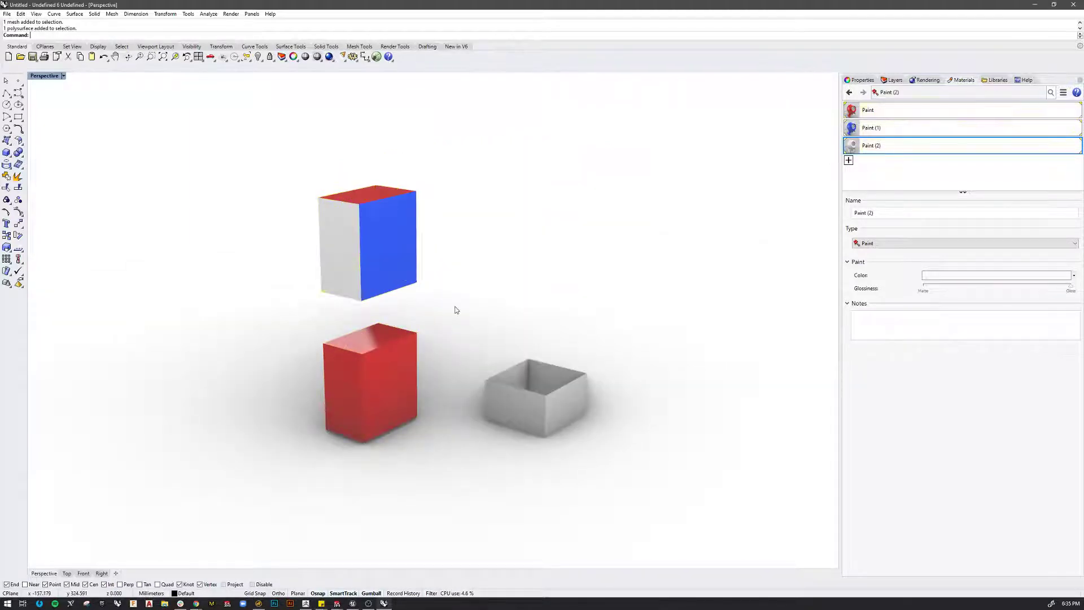
{"action": "left_click", "coordinate": [387, 346]}
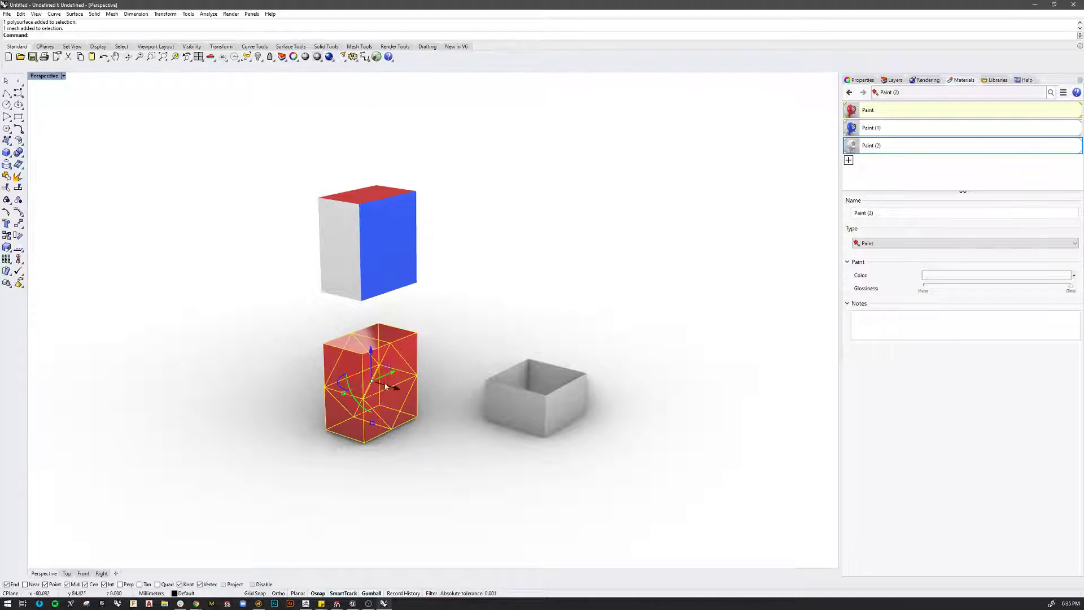
{"action": "left_click", "coordinate": [440, 350]}
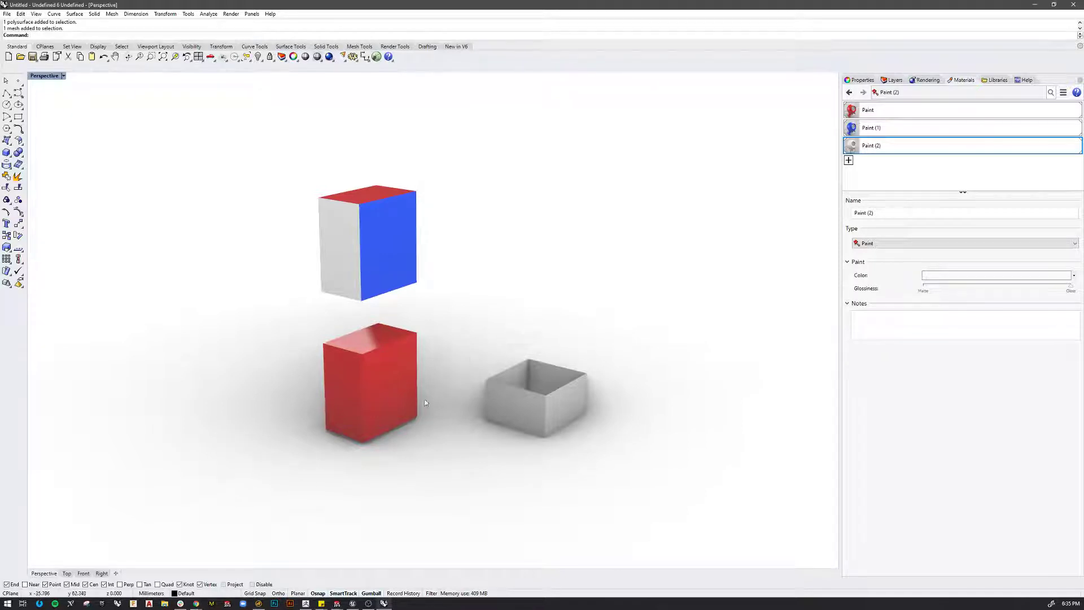
Set the Perspective viewport to Shaded display
{"action": "right_click_drag", "start_coordinate": [448, 412], "coordinate": [476, 429], "text": "shift"}
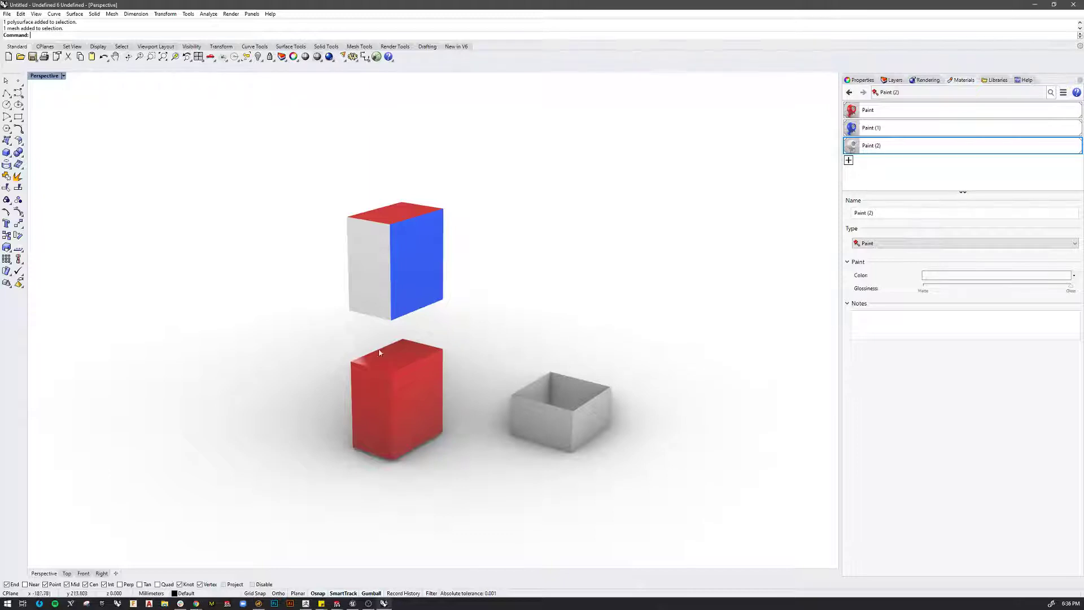
{"action": "left_click", "coordinate": [61, 76]}
{"action": "left_click", "coordinate": [51, 107]}
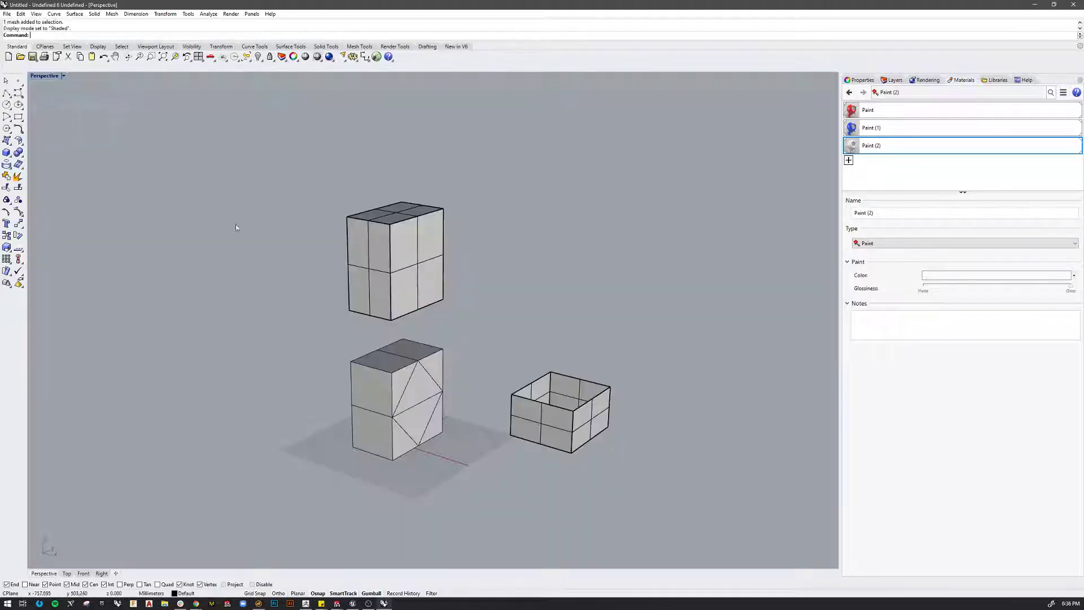
Create a copy of the Shaded display mode in the Rhino options
{"action": "left_click", "coordinate": [208, 14]}
{"action": "mouse_move", "coordinate": [192, 15]}
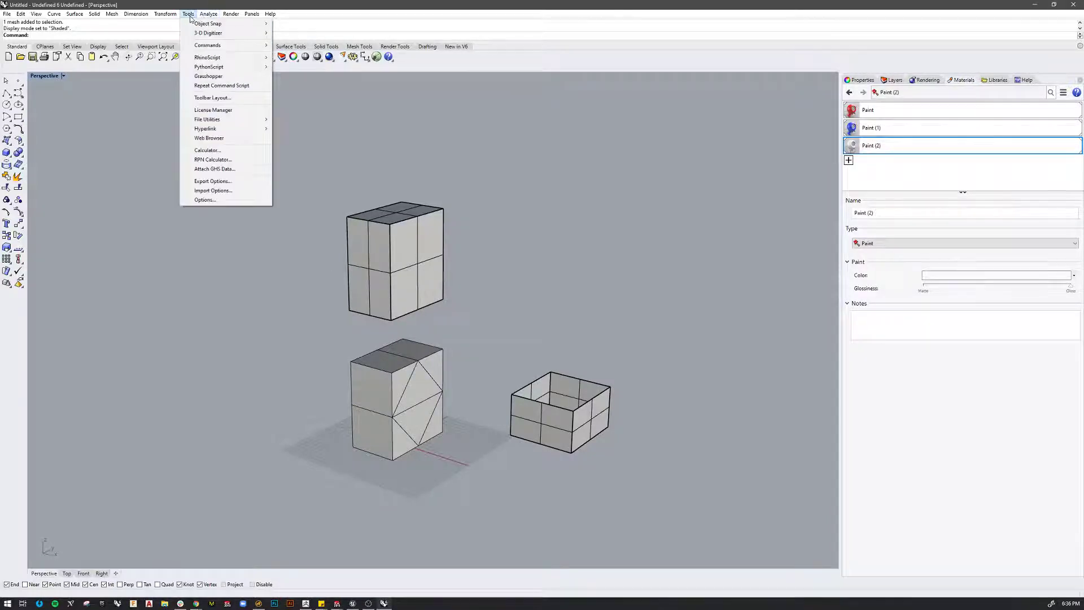
{"action": "left_click", "coordinate": [217, 195]}
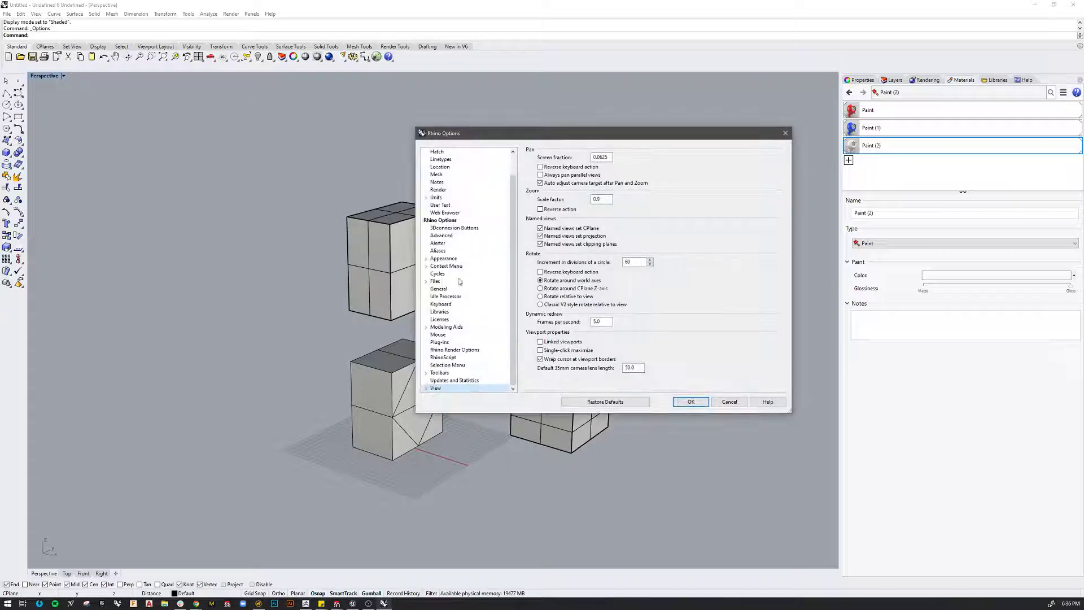
{"action": "left_click", "coordinate": [426, 389]}
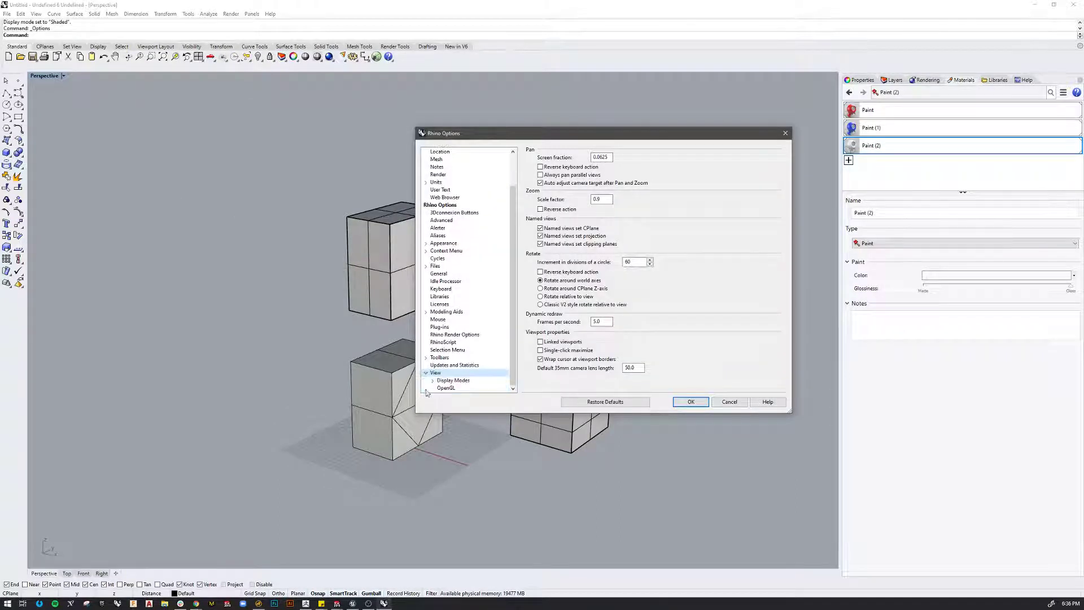
{"action": "left_click", "coordinate": [464, 382]}
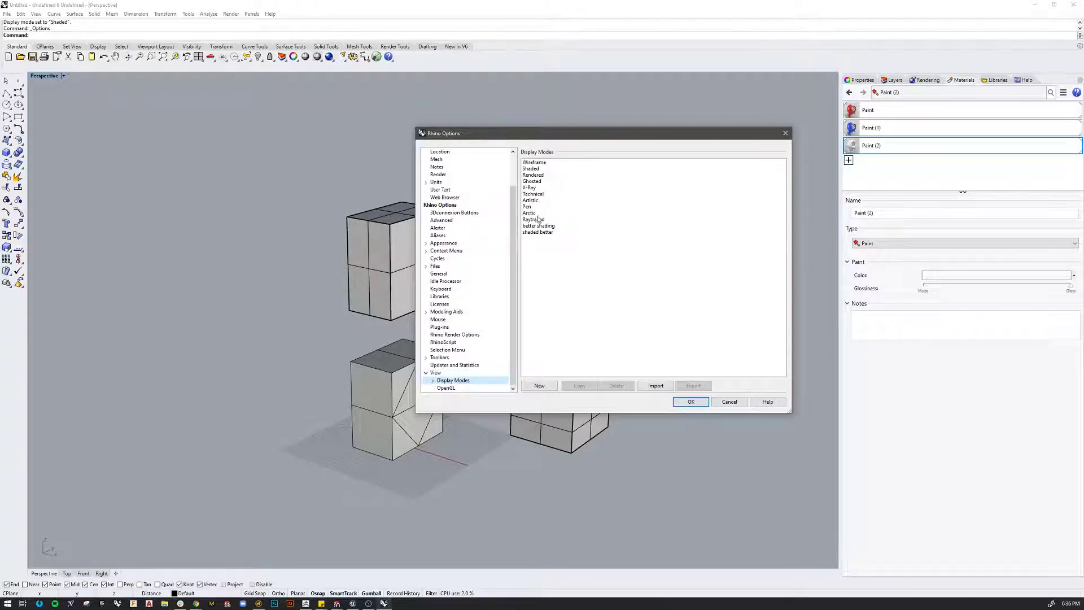
{"action": "left_click", "coordinate": [535, 168]}
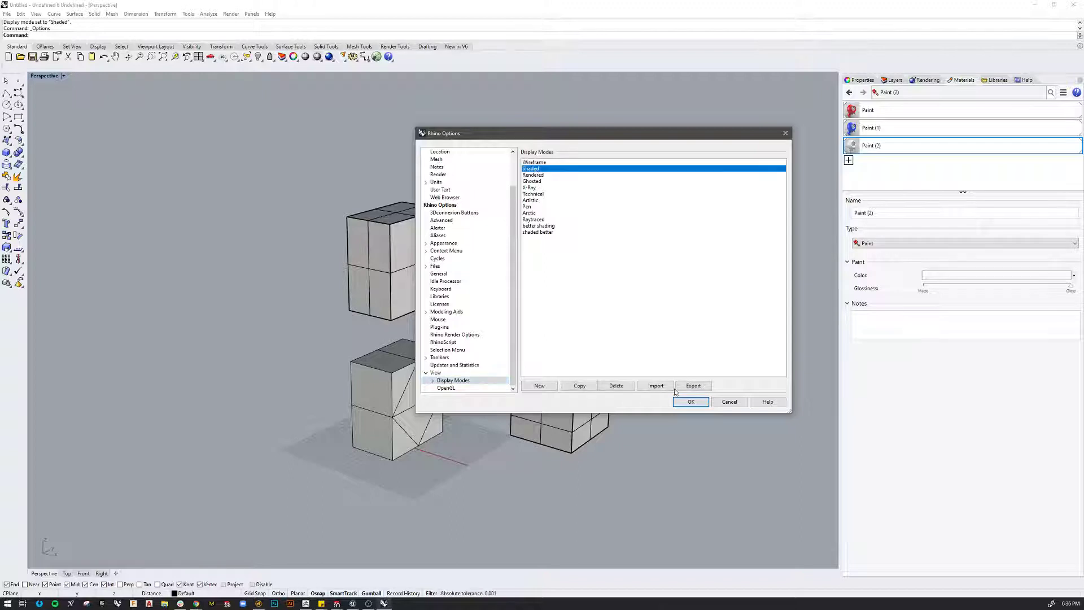
{"action": "left_click", "coordinate": [579, 388]}
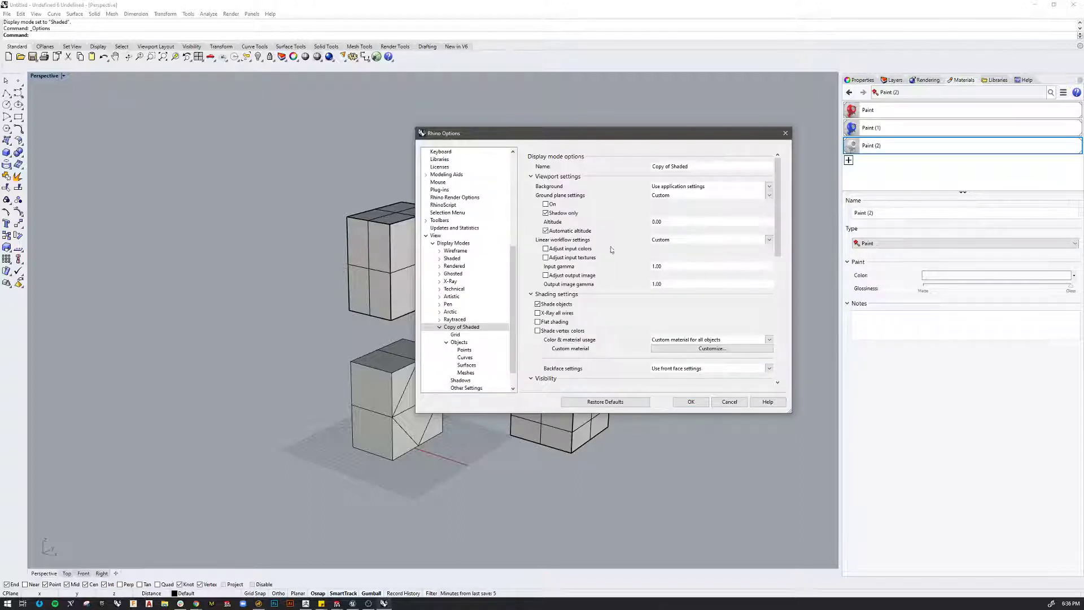
Name the copied display mode "better"
{"action": "scroll", "coordinate": [607, 322], "scroll_direction": "down", "scroll_amount": 1}
{"action": "scroll", "coordinate": [607, 322], "scroll_direction": "up", "scroll_amount": 1}
{"action": "triple_click", "coordinate": [694, 166]}
{"action": "type", "text": "better"}
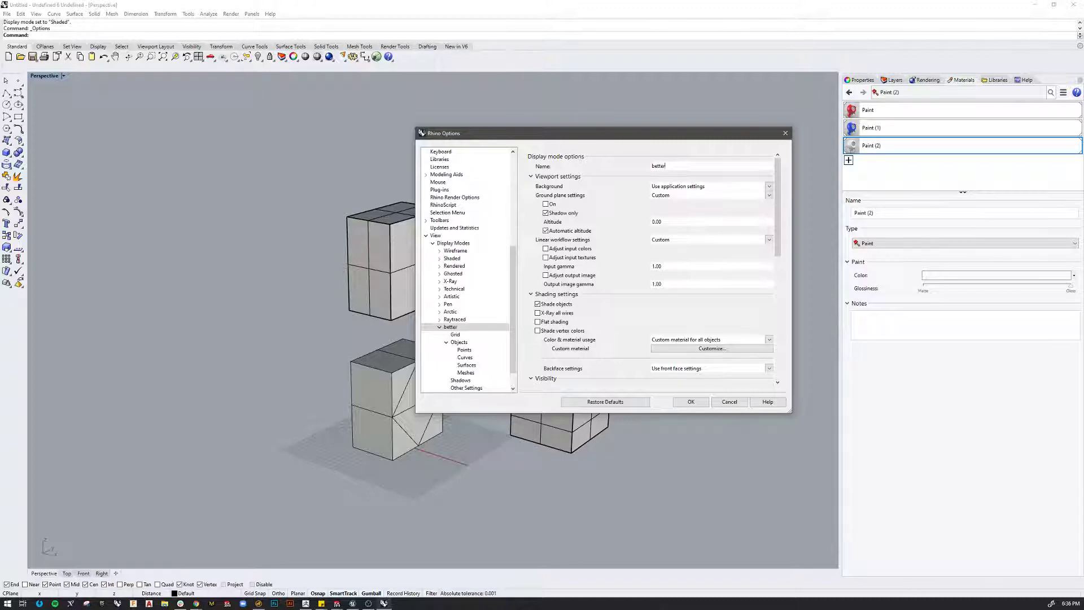
{"action": "left_click", "coordinate": [627, 211]}
Set the color and material usage of the better display mode to Rendering material
{"action": "scroll", "coordinate": [653, 273], "scroll_direction": "down", "scroll_amount": 1}
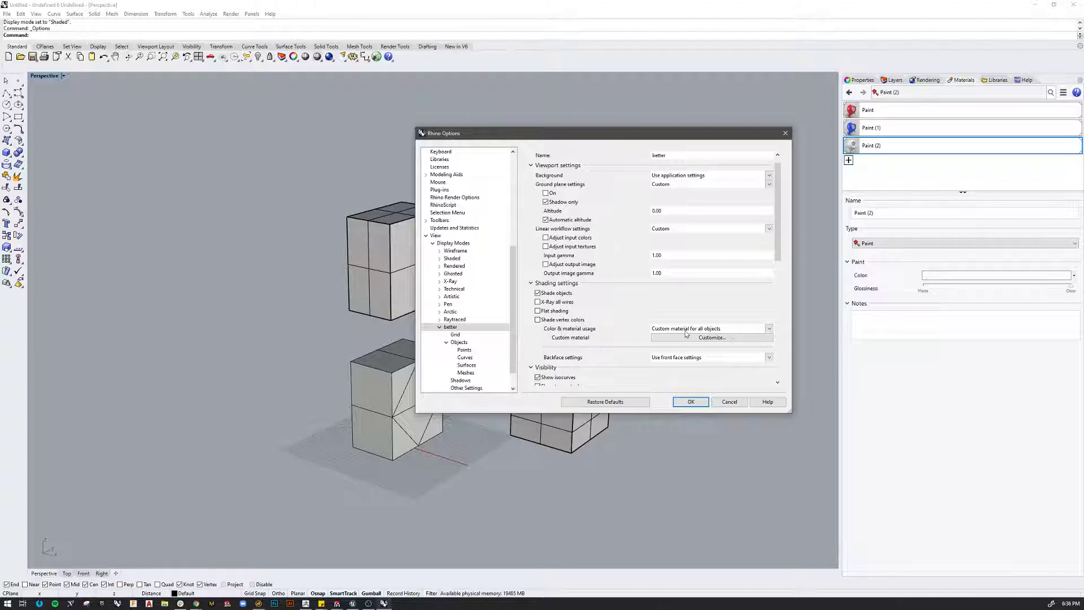
{"action": "left_click", "coordinate": [769, 329]}
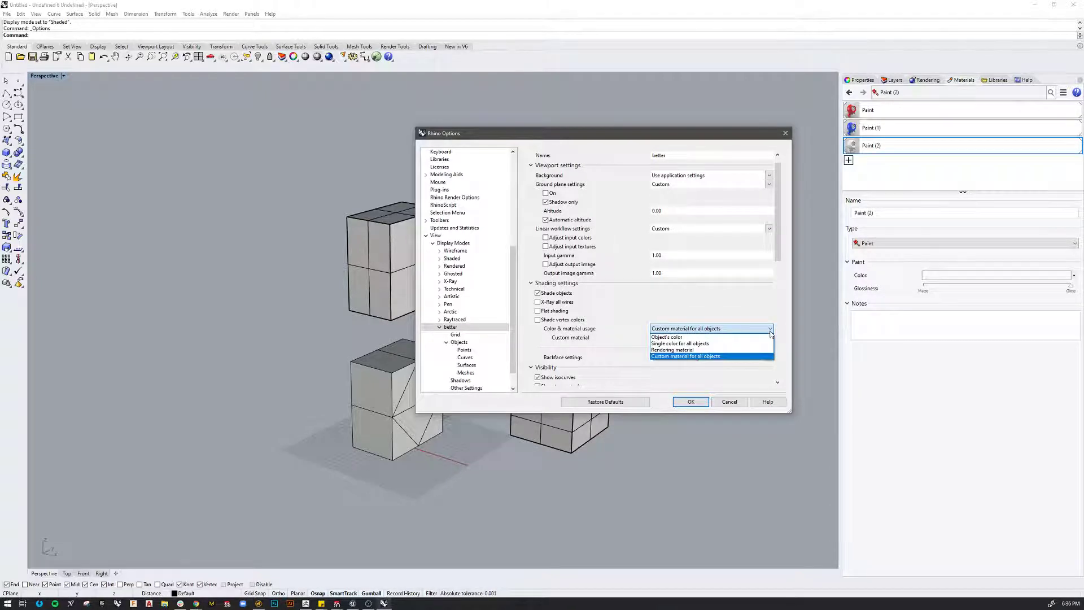
{"action": "left_click", "coordinate": [689, 350]}
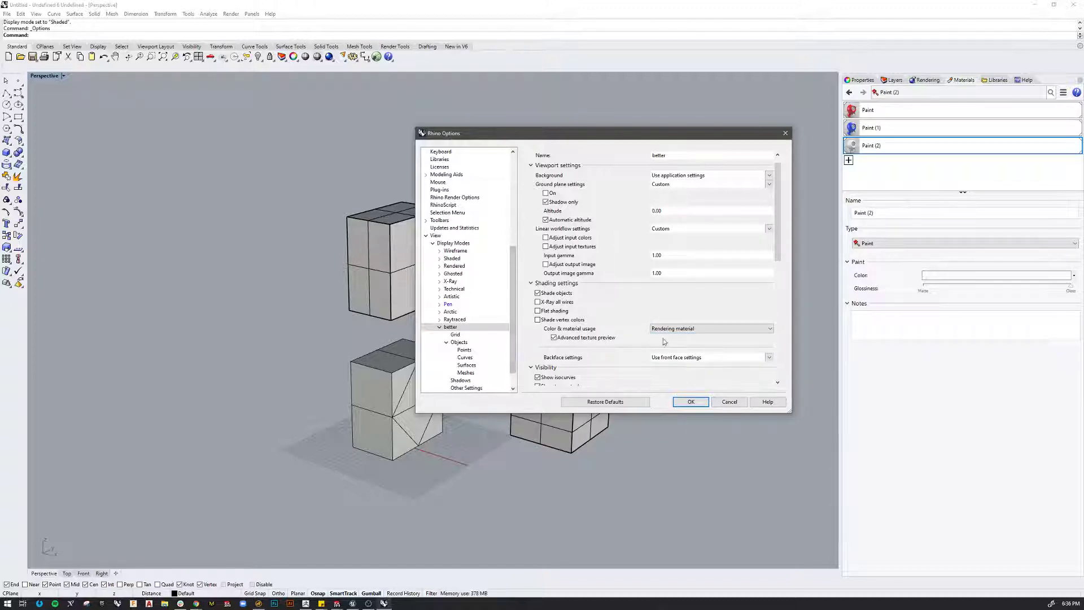
Try a single light red color for all backfaces in the better display mode
{"action": "scroll", "coordinate": [699, 340], "scroll_direction": "down", "scroll_amount": 1}
{"action": "scroll", "coordinate": [698, 340], "scroll_direction": "down", "scroll_amount": 1}
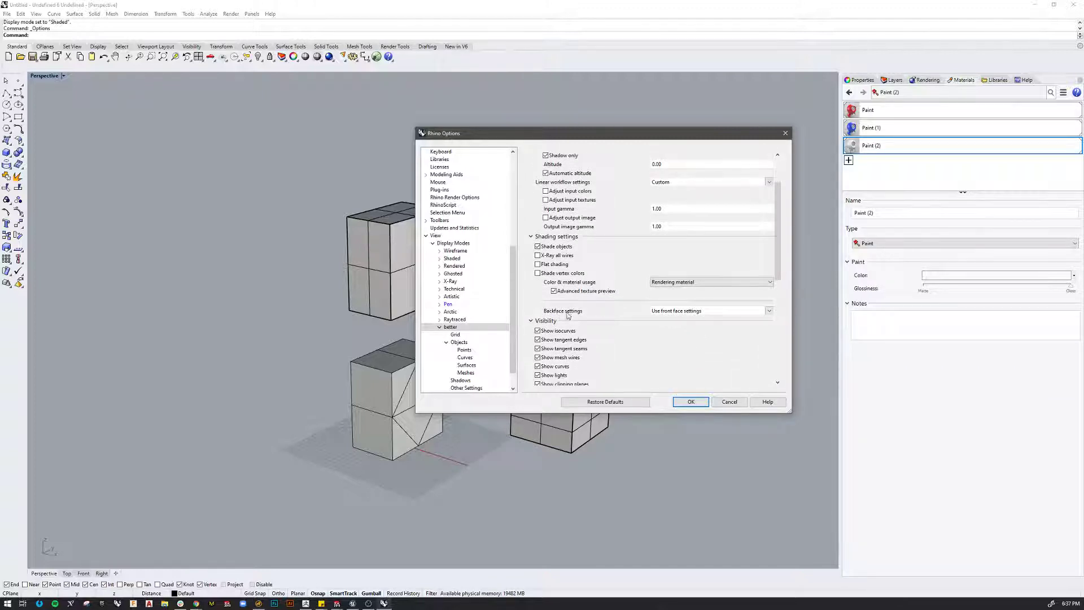
{"action": "left_click", "coordinate": [686, 312]}
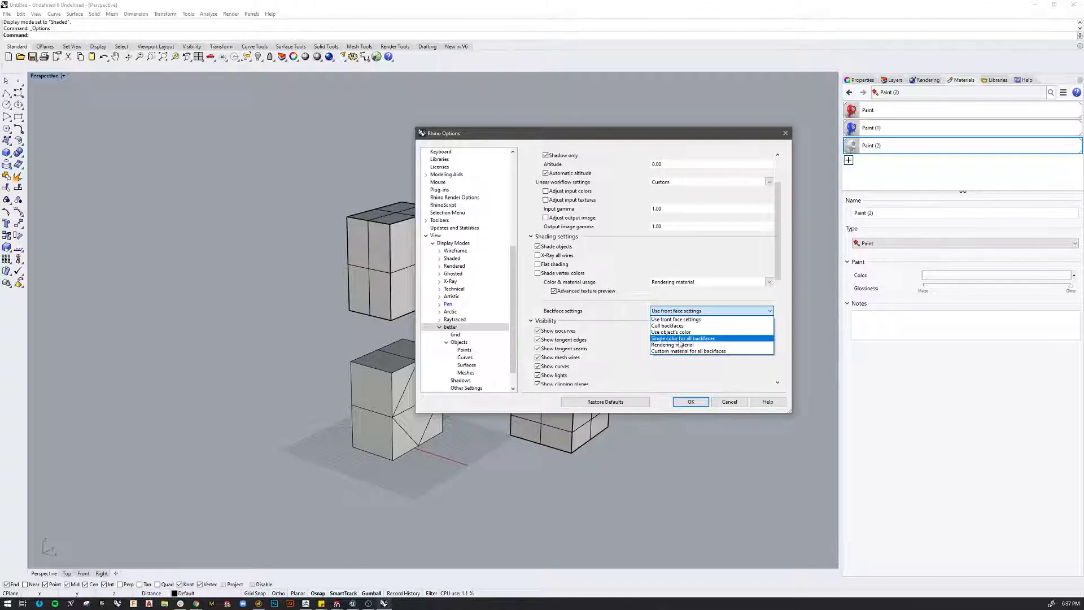
{"action": "left_click", "coordinate": [680, 339]}
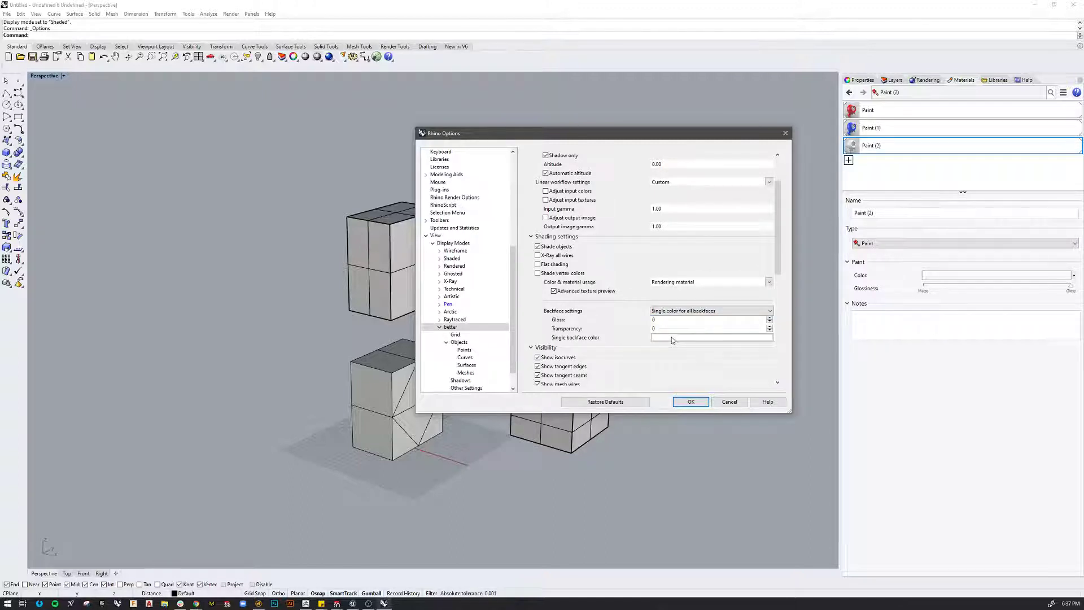
{"action": "left_click", "coordinate": [671, 338]}
{"action": "mouse_move", "coordinate": [583, 258]}
{"action": "left_mouse_down"}
{"action": "mouse_move", "coordinate": [559, 249]}
{"action": "mouse_move", "coordinate": [569, 246]}
{"action": "left_mouse_up"}
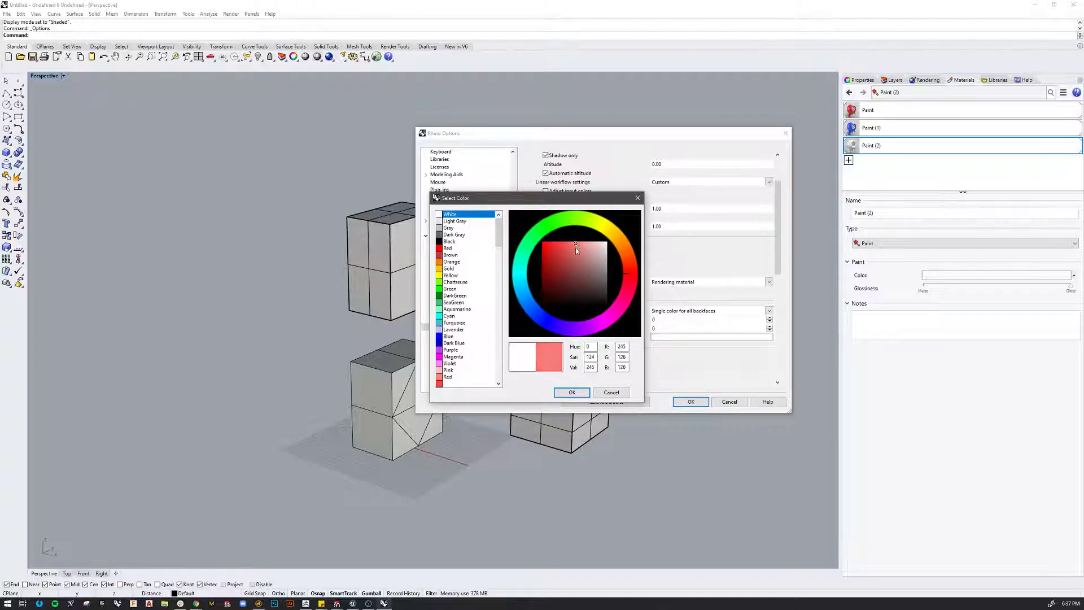
{"action": "left_click", "coordinate": [572, 392]}
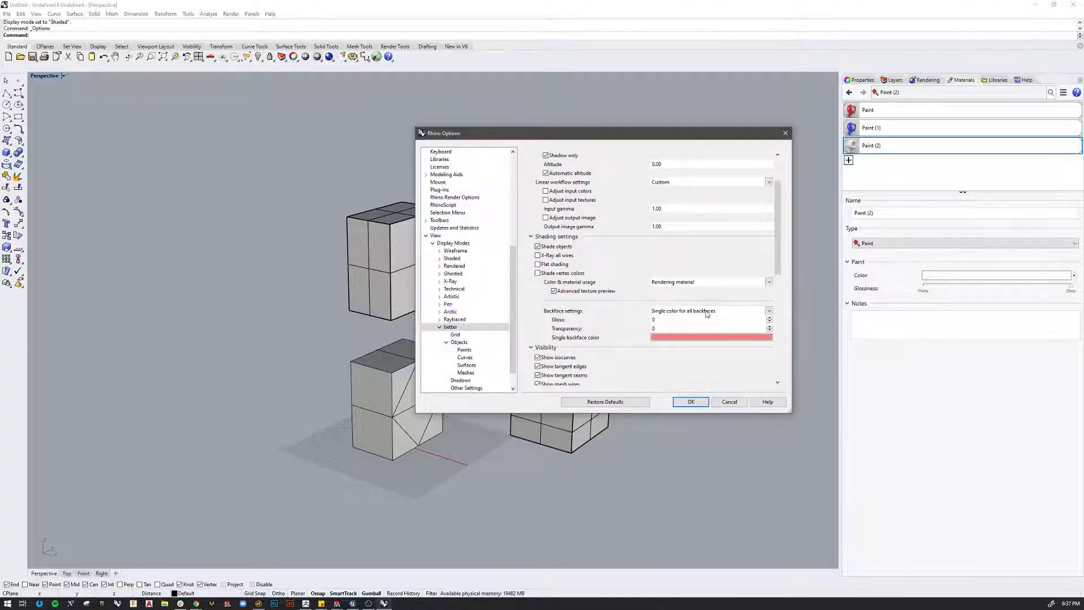
Set the better display mode to cull backfaces with a surface edge thickness of 1 pixel, and accept the options
{"action": "left_click", "coordinate": [770, 312]}
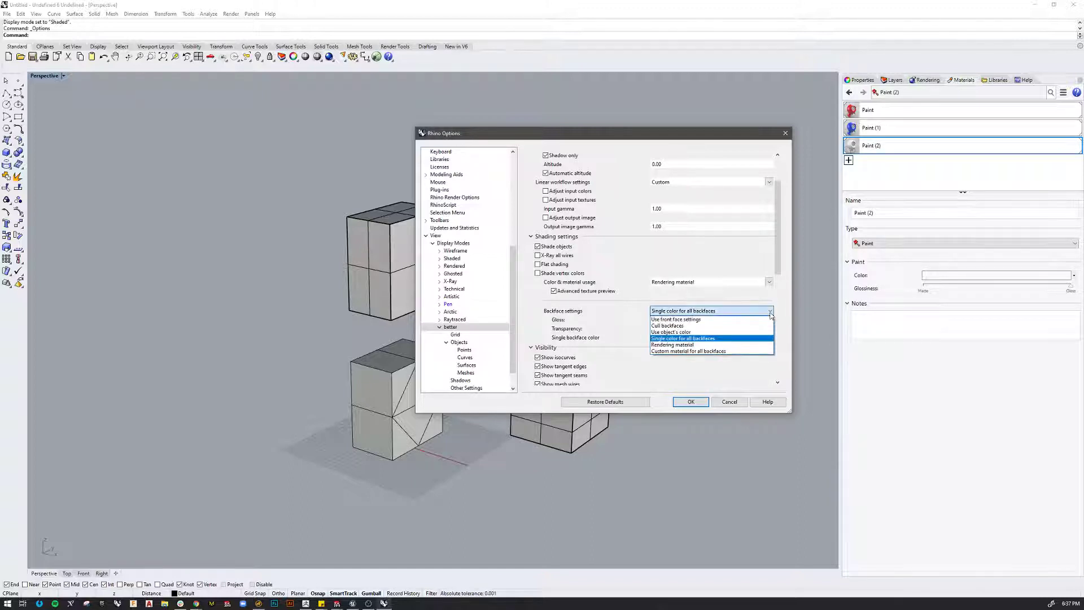
{"action": "left_click", "coordinate": [669, 325]}
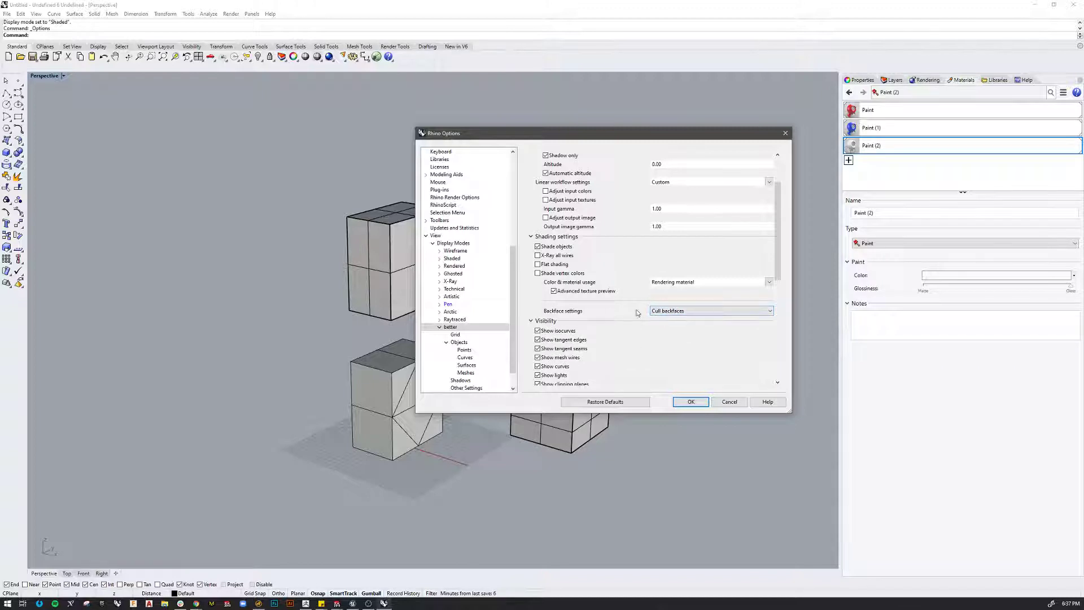
{"action": "scroll", "coordinate": [652, 340], "scroll_direction": "down", "scroll_amount": 3}
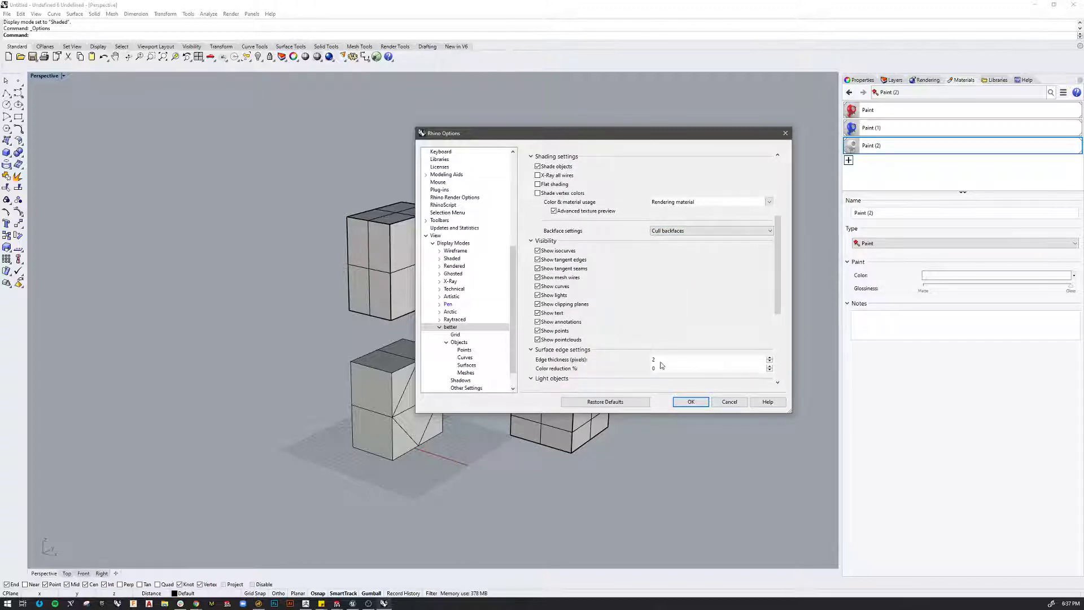
{"action": "double_click", "coordinate": [661, 359]}
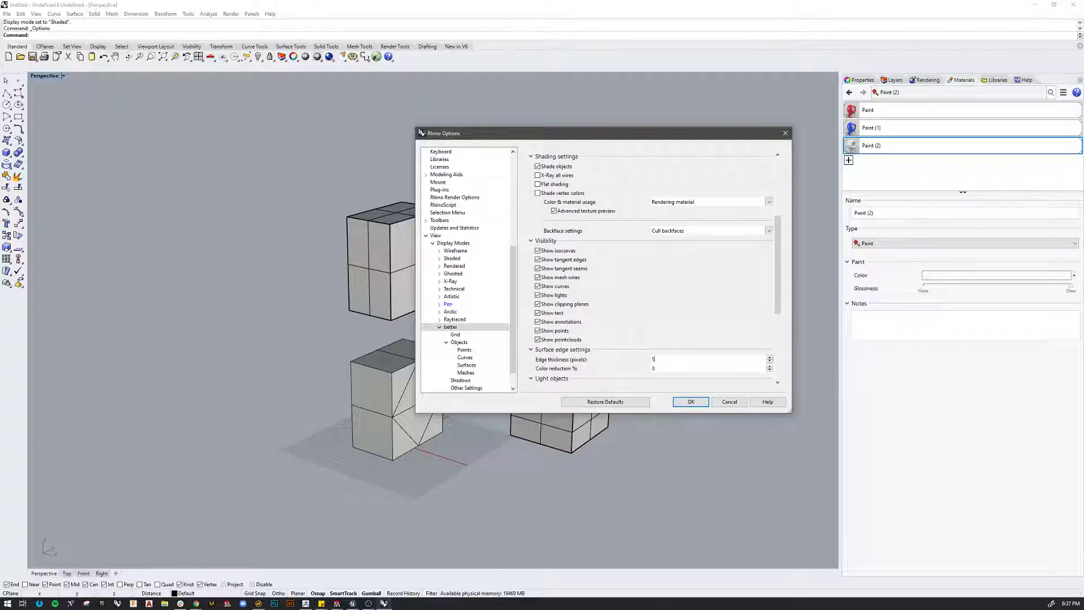
{"action": "left_click", "coordinate": [691, 402]}
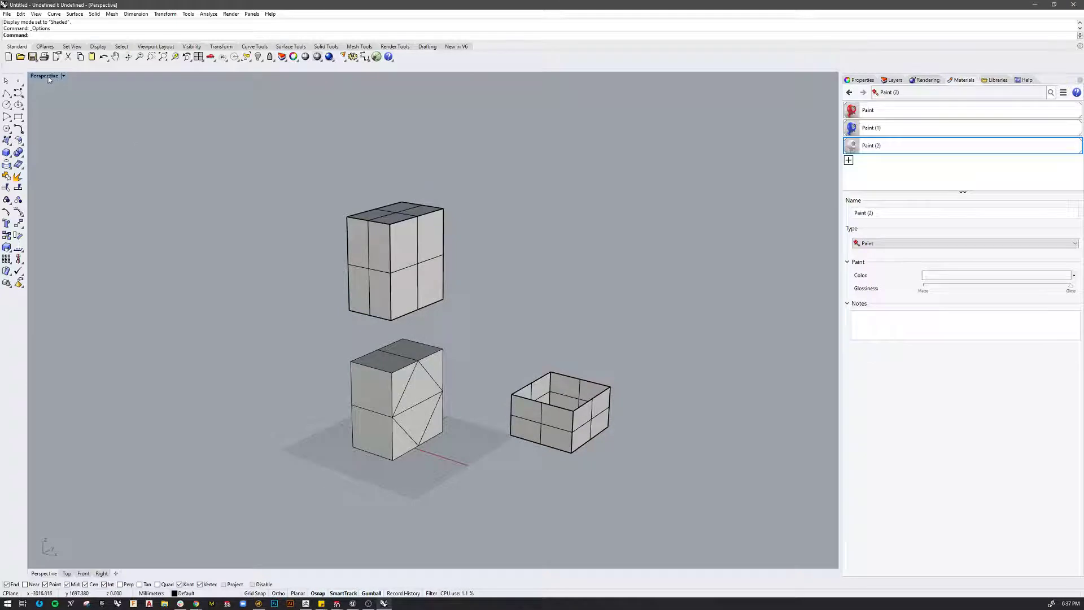
Switch the Perspective viewport to the better display mode
{"action": "left_click", "coordinate": [63, 77]}
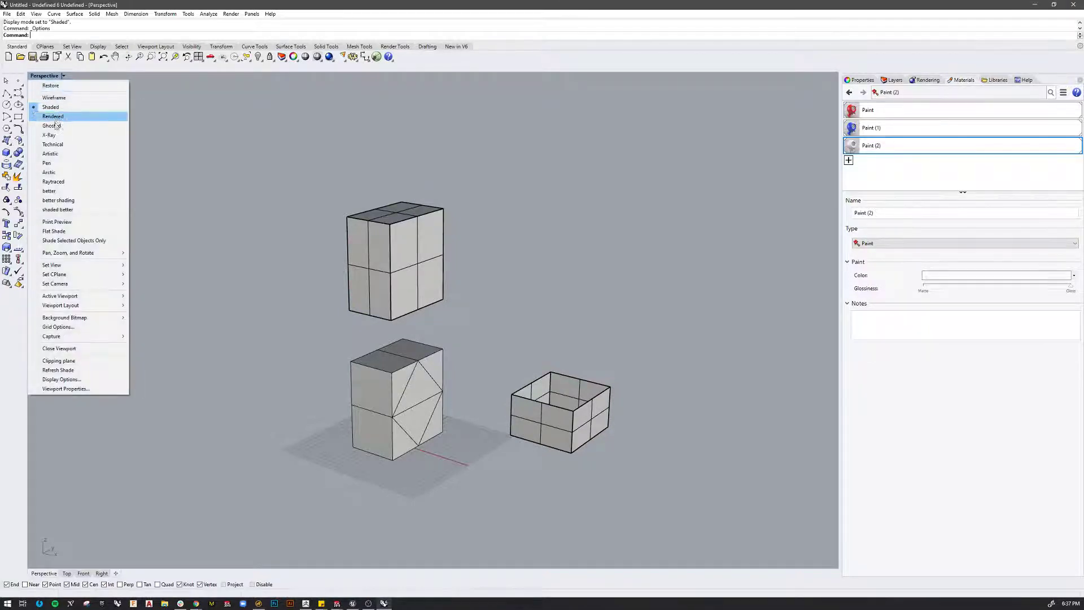
{"action": "left_click", "coordinate": [50, 190]}
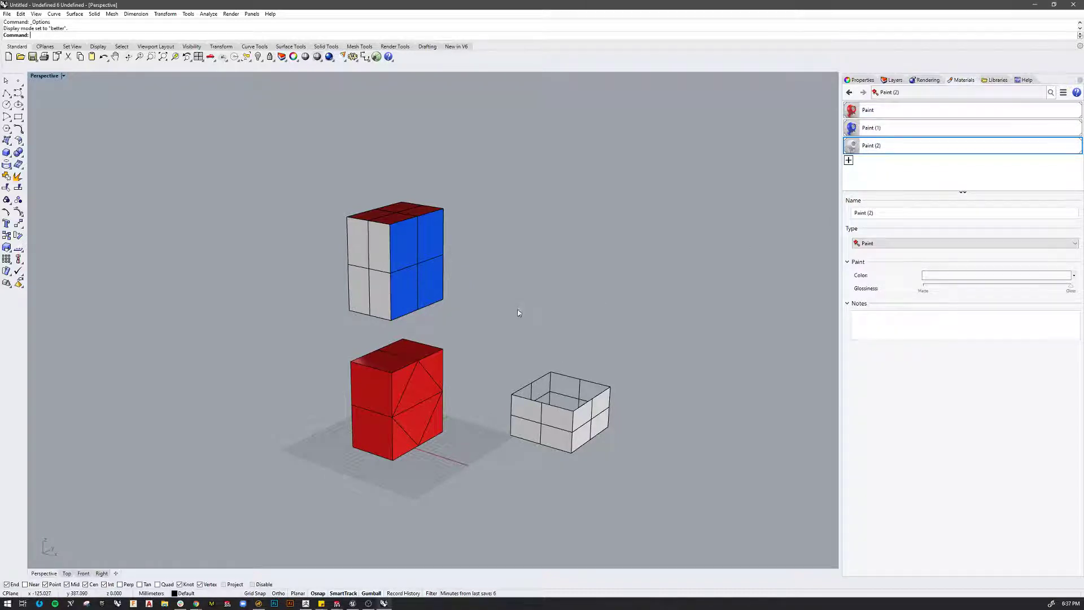
Examine from several angles how the faces of the open box appear with backfaces culled
{"action": "right_click_drag", "start_coordinate": [522, 328], "coordinate": [522, 360]}
{"action": "scroll", "coordinate": [547, 353], "scroll_direction": "down", "scroll_amount": 8}
{"action": "scroll", "coordinate": [593, 418], "scroll_direction": "up", "scroll_amount": 17}
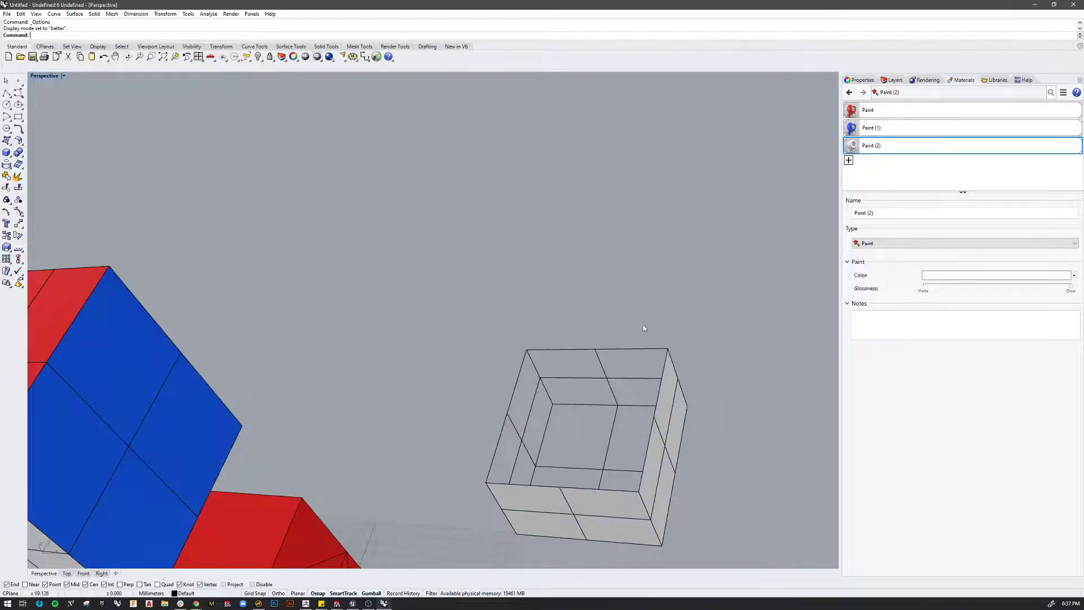
{"action": "right_click_drag", "start_coordinate": [614, 418], "coordinate": [602, 344]}
{"action": "right_click_drag", "start_coordinate": [507, 413], "coordinate": [575, 380]}
{"action": "scroll", "coordinate": [523, 406], "scroll_direction": "down", "scroll_amount": 4}
{"action": "right_click_drag", "start_coordinate": [431, 275], "coordinate": [778, 537]}
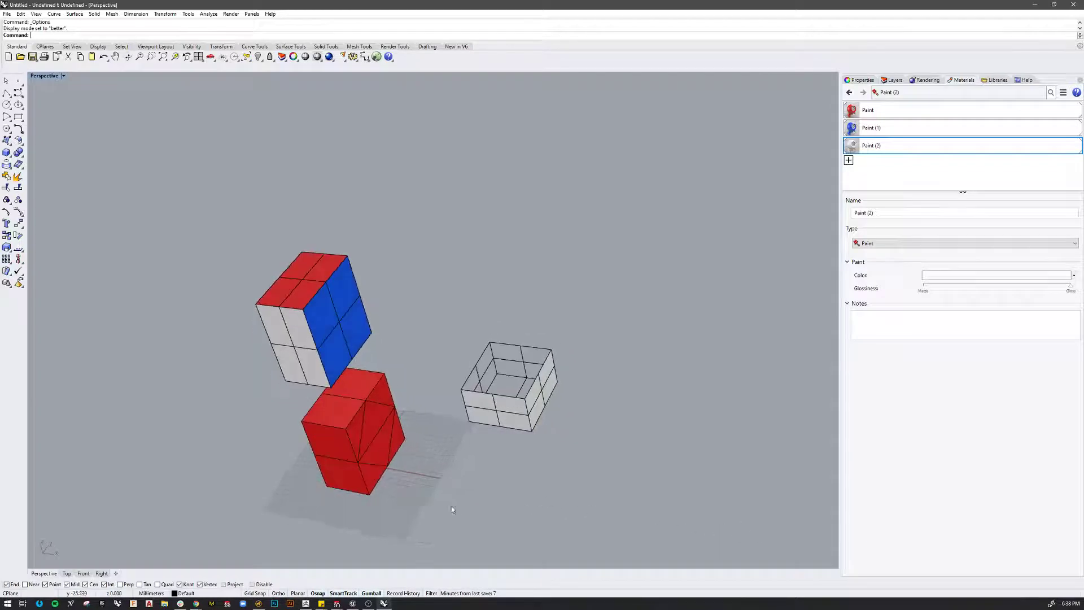
Compare the face materials of the multicolored polysurface with those of the mesh below it, checking which paints the polysurface uses
{"action": "right_click_drag", "start_coordinate": [448, 507], "coordinate": [734, 520]}
{"action": "right_click_drag", "start_coordinate": [445, 500], "coordinate": [367, 516]}
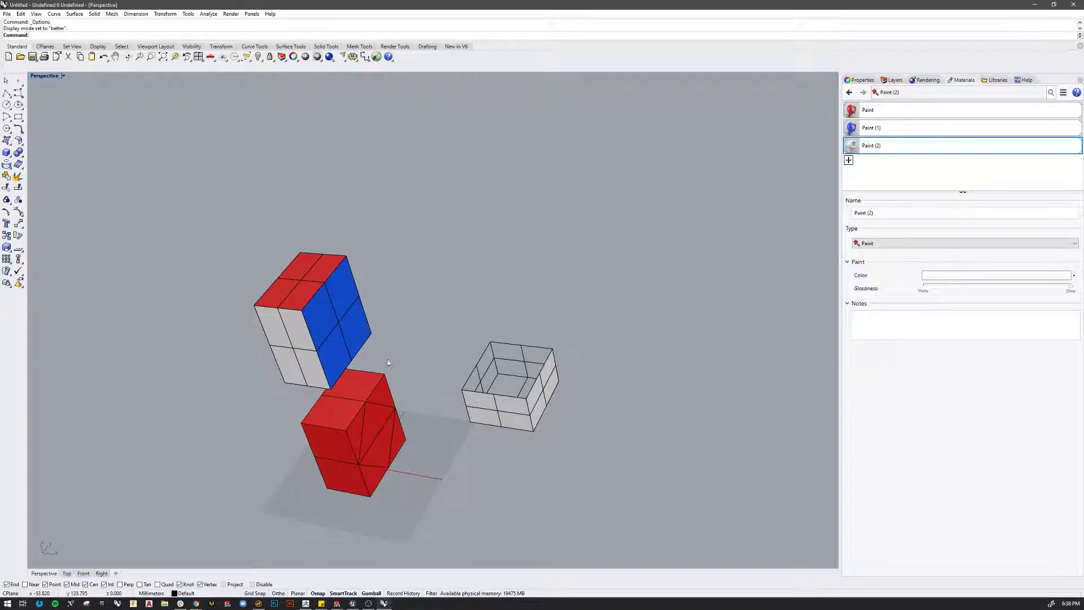
{"action": "scroll", "coordinate": [468, 357], "scroll_direction": "down", "scroll_amount": 4}
{"action": "scroll", "coordinate": [321, 478], "scroll_direction": "up", "scroll_amount": 5}
{"action": "right_click_drag", "start_coordinate": [322, 479], "coordinate": [280, 463]}
{"action": "scroll", "coordinate": [281, 467], "scroll_direction": "down", "scroll_amount": 5}
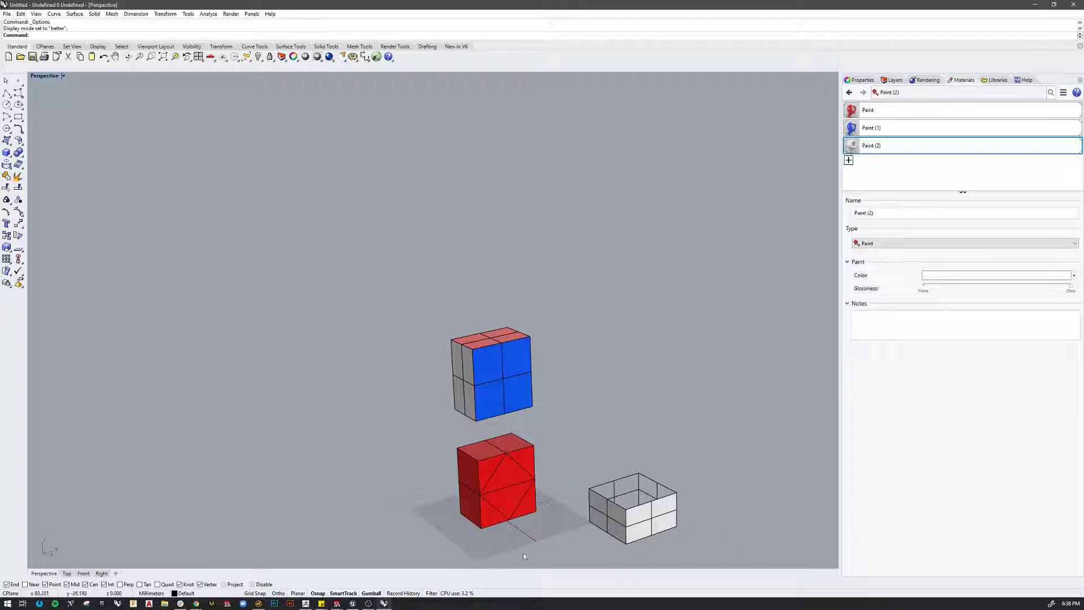
{"action": "scroll", "coordinate": [530, 557], "scroll_direction": "up", "scroll_amount": 2}
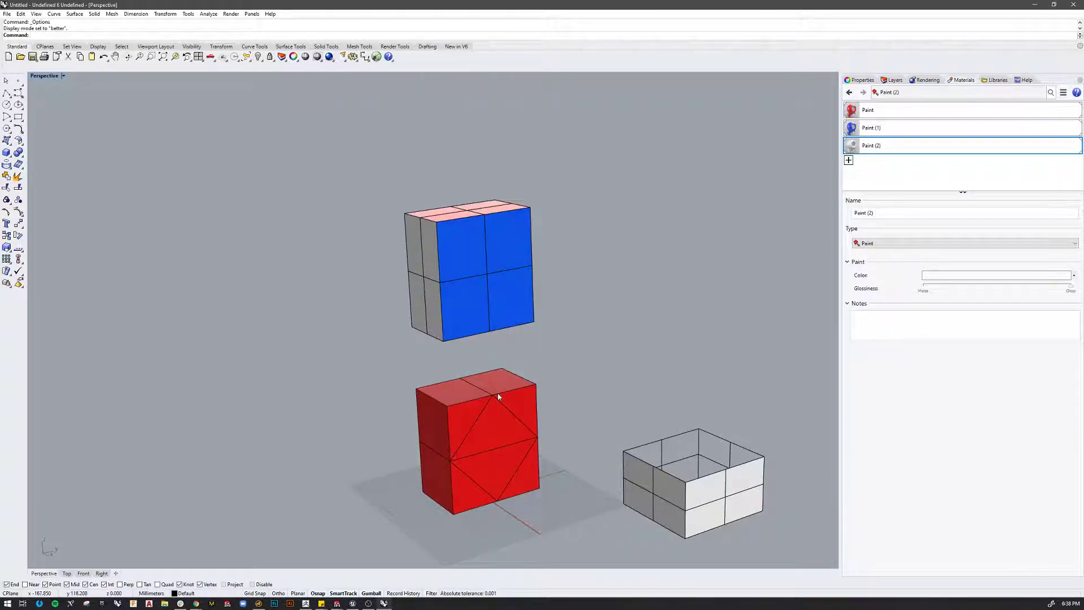
{"action": "left_click", "coordinate": [469, 277]}
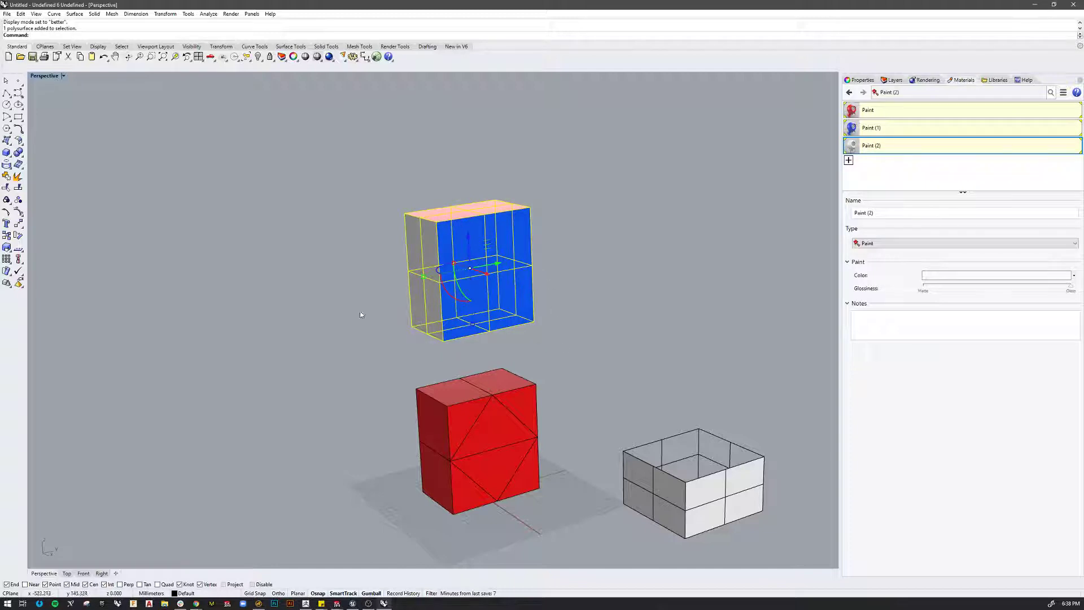
{"action": "key", "text": "Escape"}
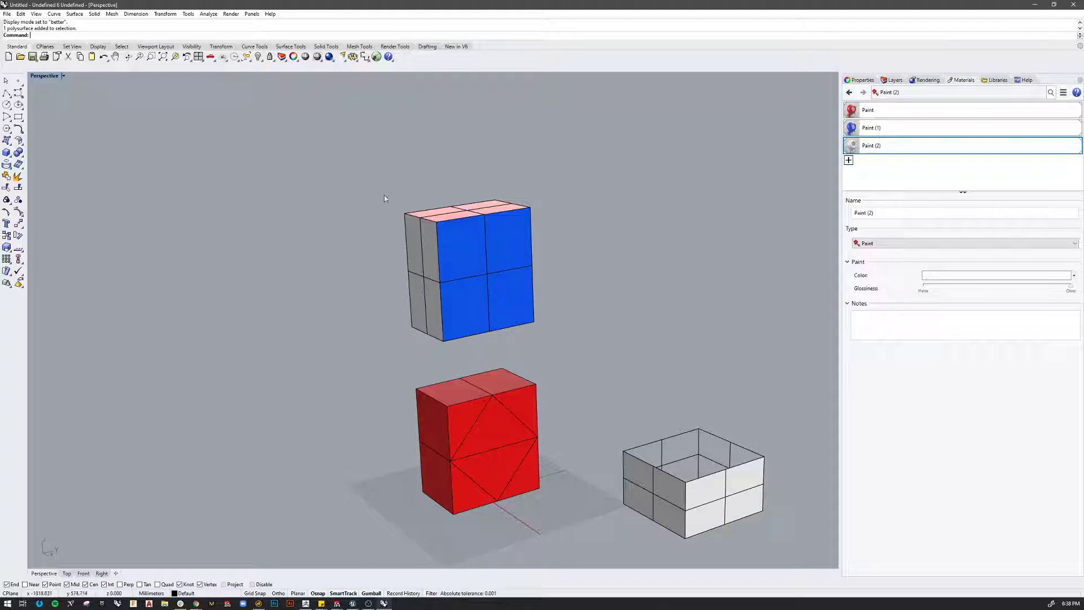
Explode the multicolored polysurface into separate surfaces
{"action": "left_click_drag", "start_coordinate": [357, 175], "coordinate": [597, 346]}
{"action": "left_click", "coordinate": [10, 186]}
Pull the blue surface away from the exploded box to inspect the separated faces, and undo the move
{"action": "left_click", "coordinate": [465, 262]}
{"action": "left_click_drag", "start_coordinate": [509, 287], "coordinate": [503, 268]}
{"action": "right_click_drag", "start_coordinate": [587, 283], "coordinate": [632, 297]}
{"action": "scroll", "coordinate": [631, 300], "scroll_direction": "down", "scroll_amount": 4}
{"action": "scroll", "coordinate": [369, 270], "scroll_direction": "up", "scroll_amount": 4}
{"action": "scroll", "coordinate": [402, 314], "scroll_direction": "up", "scroll_amount": 3}
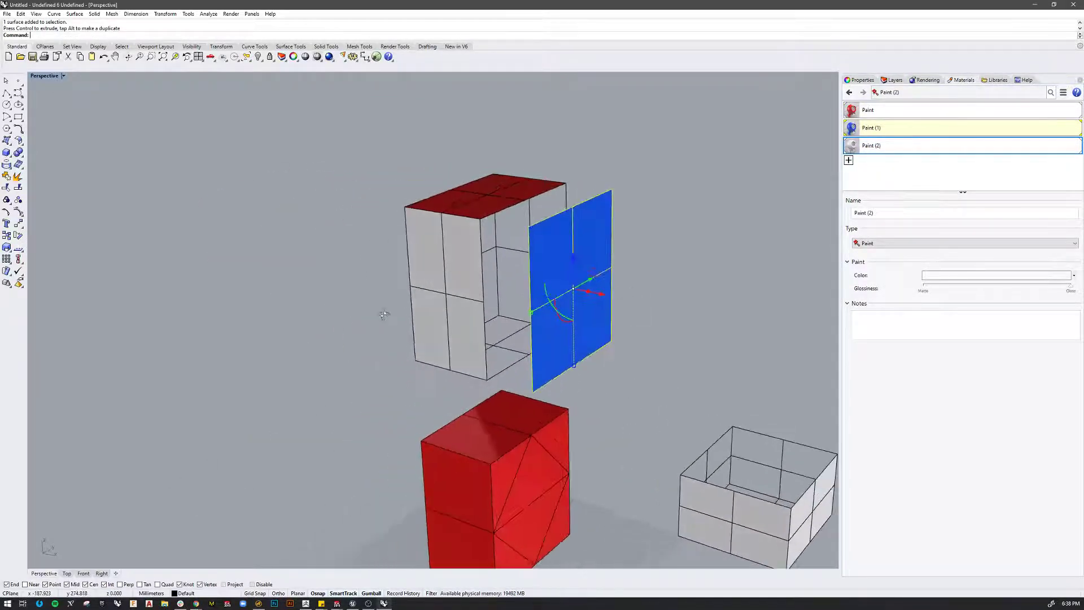
{"action": "key", "text": "ctrl+z"}
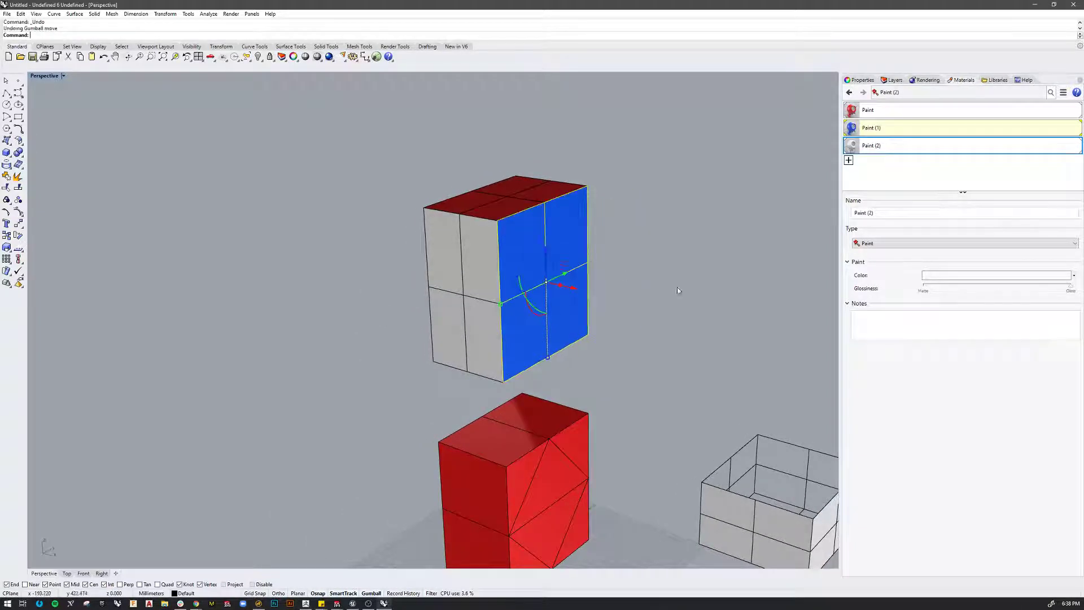
Export all six surfaces of the exploded multicolored box as MotionBuilder FBX, replacing colored_box.fbx on the Desktop and accepting the mesh options
{"action": "scroll", "coordinate": [401, 277], "scroll_direction": "down", "scroll_amount": 3}
{"action": "left_click_drag", "start_coordinate": [393, 222], "coordinate": [540, 342]}
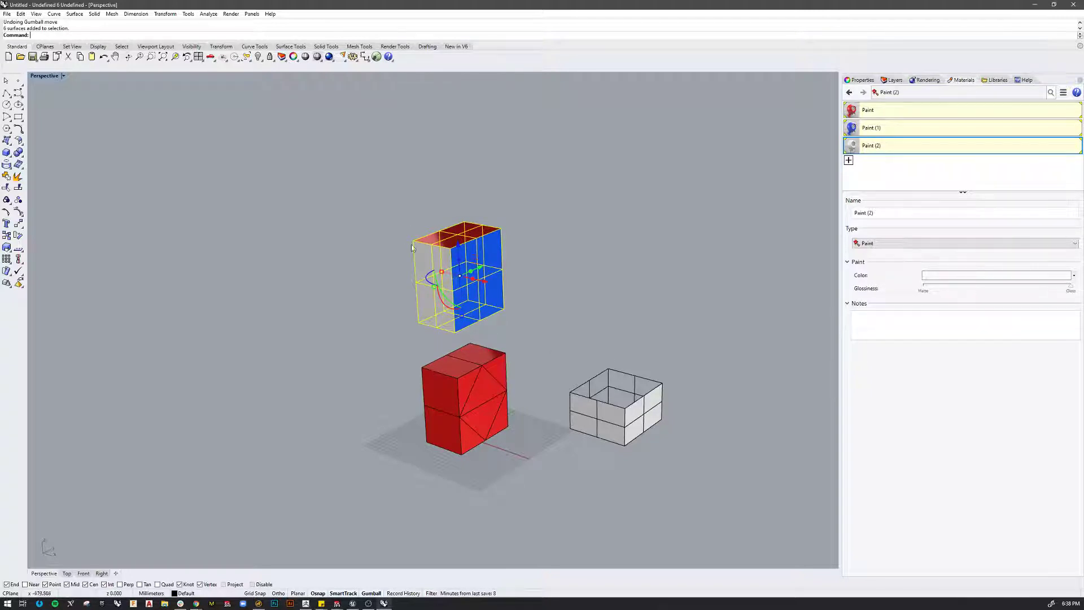
{"action": "left_click", "coordinate": [8, 14]}
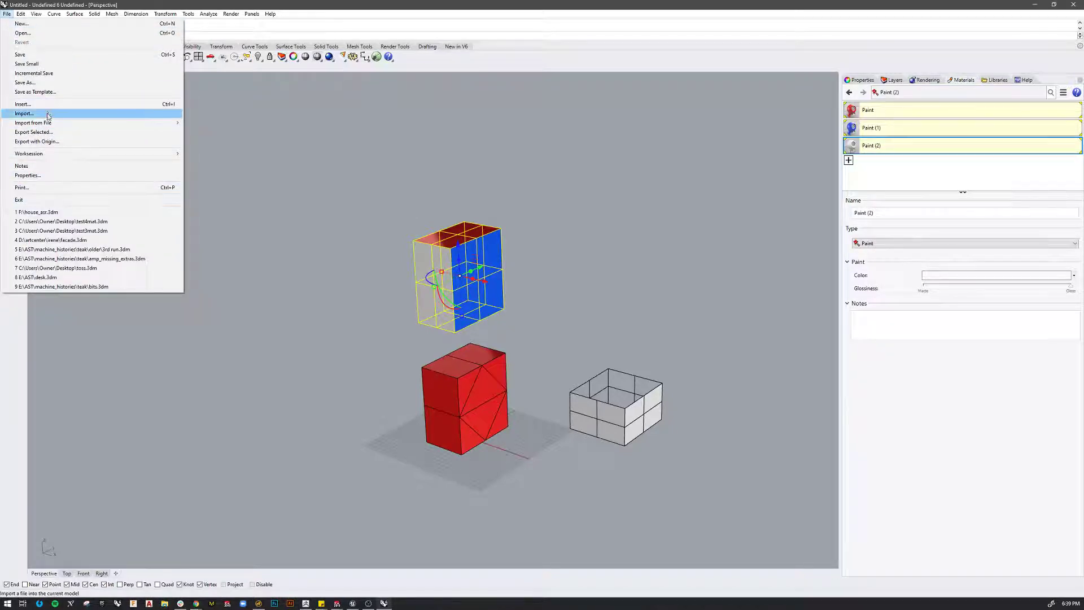
{"action": "left_click", "coordinate": [45, 132]}
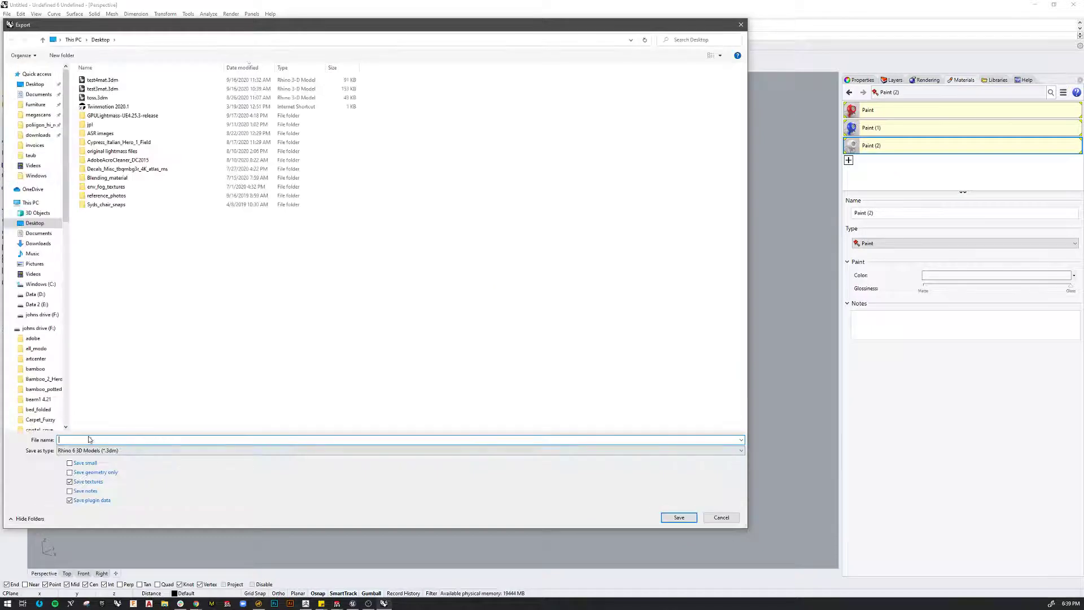
{"action": "left_click", "coordinate": [90, 450]}
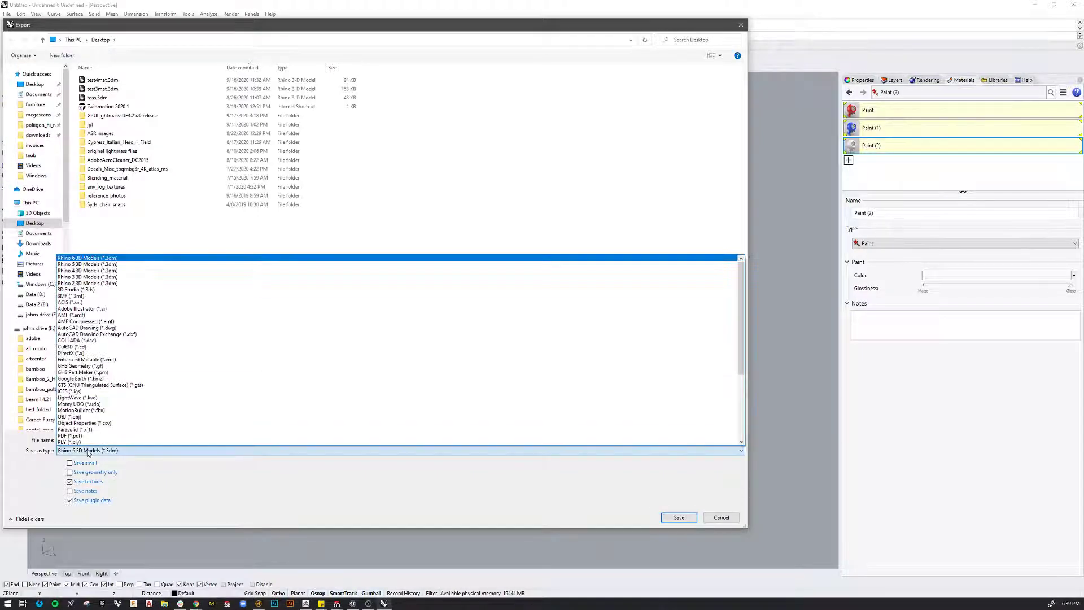
{"action": "left_click", "coordinate": [90, 411]}
{"action": "left_click", "coordinate": [102, 83]}
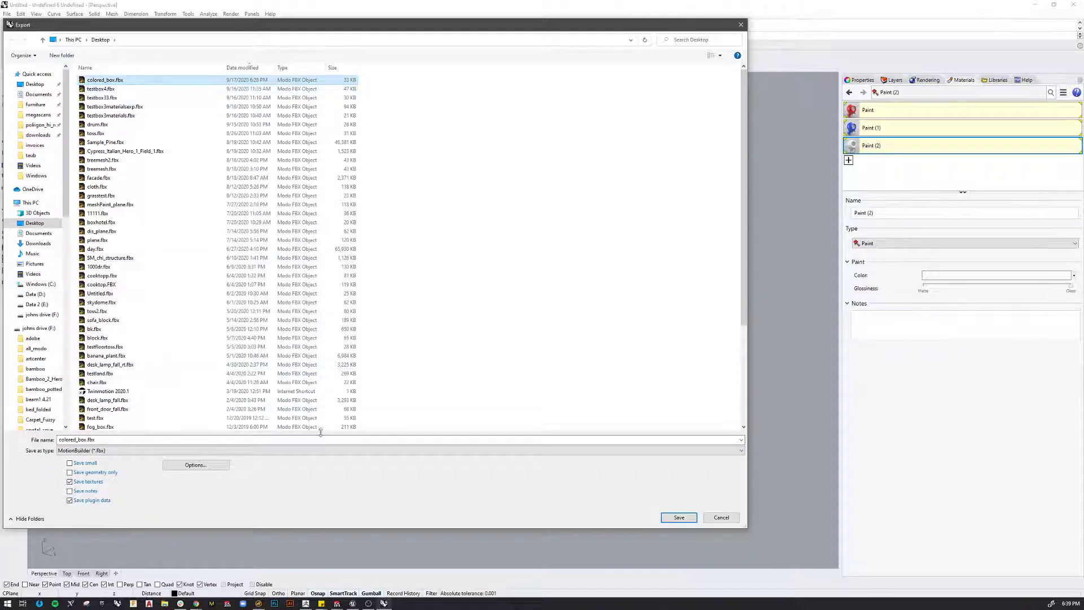
{"action": "left_click", "coordinate": [672, 517]}
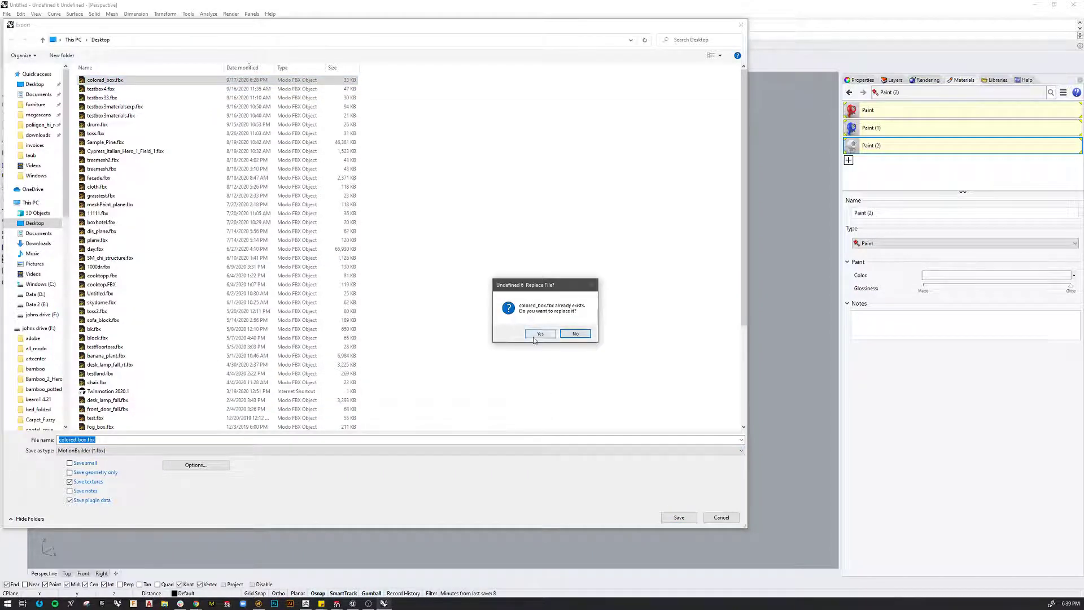
{"action": "left_click", "coordinate": [539, 334]}
{"action": "left_click", "coordinate": [173, 237]}
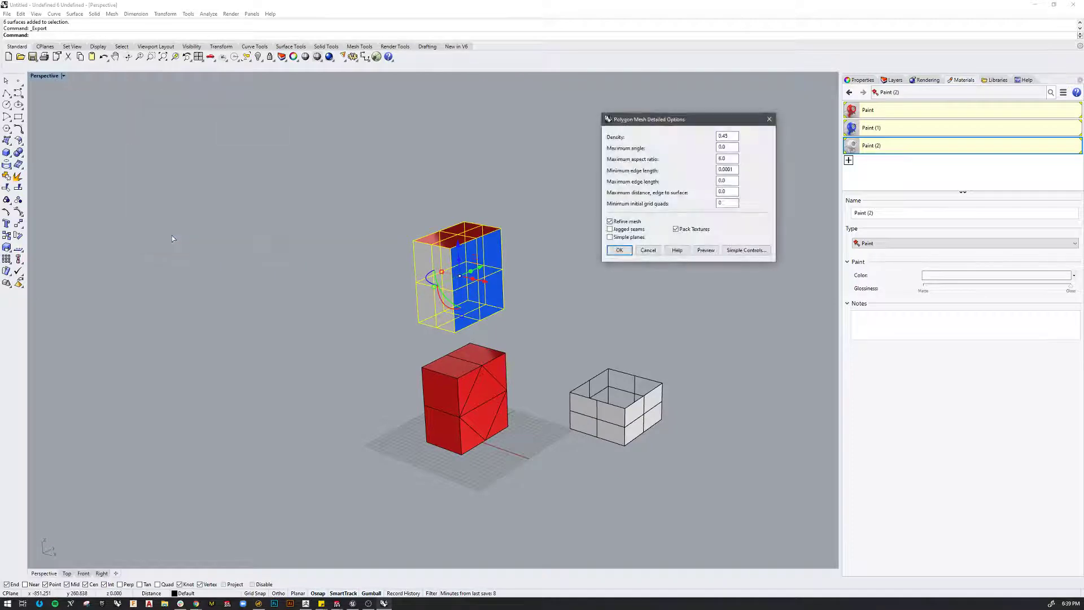
{"action": "left_click", "coordinate": [623, 252]}
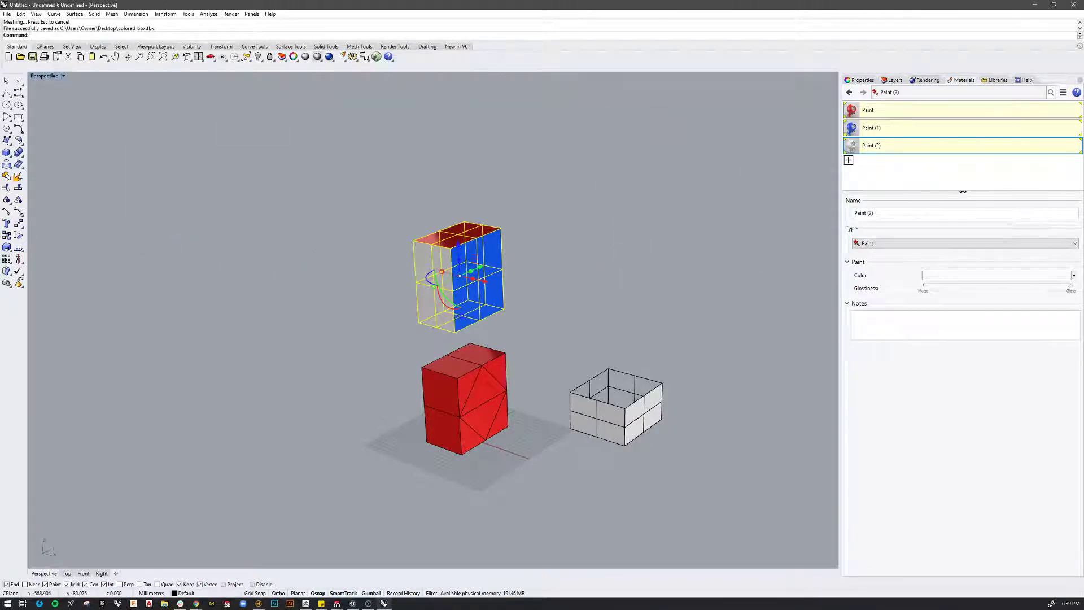
Switch to the asr_demo project in Unreal Editor and maximize its window
{"action": "left_click", "coordinate": [352, 603]}
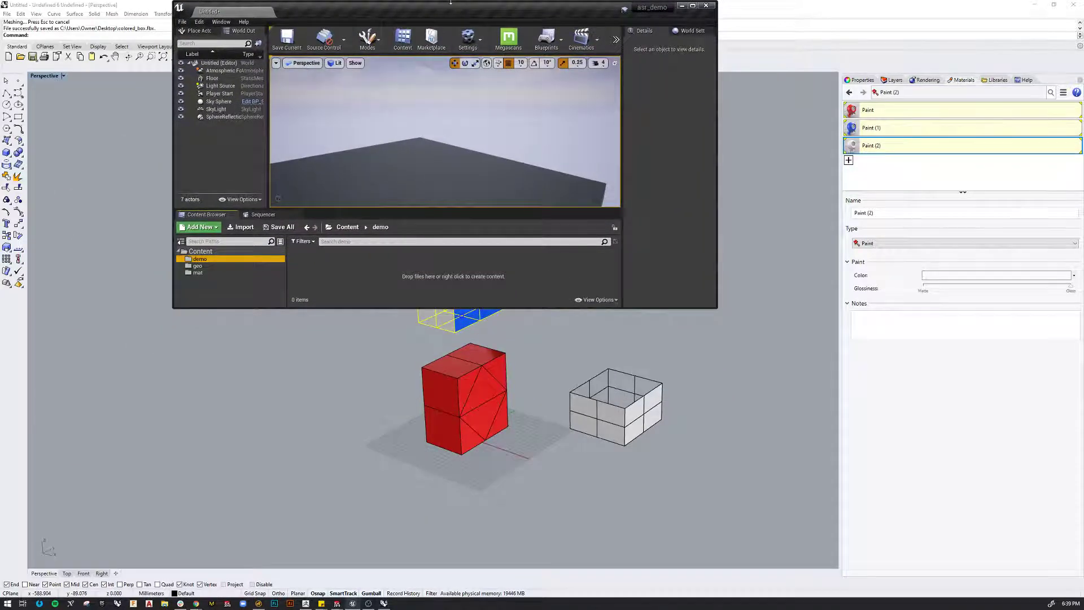
{"action": "left_click_drag", "start_coordinate": [451, 6], "coordinate": [485, 0]}
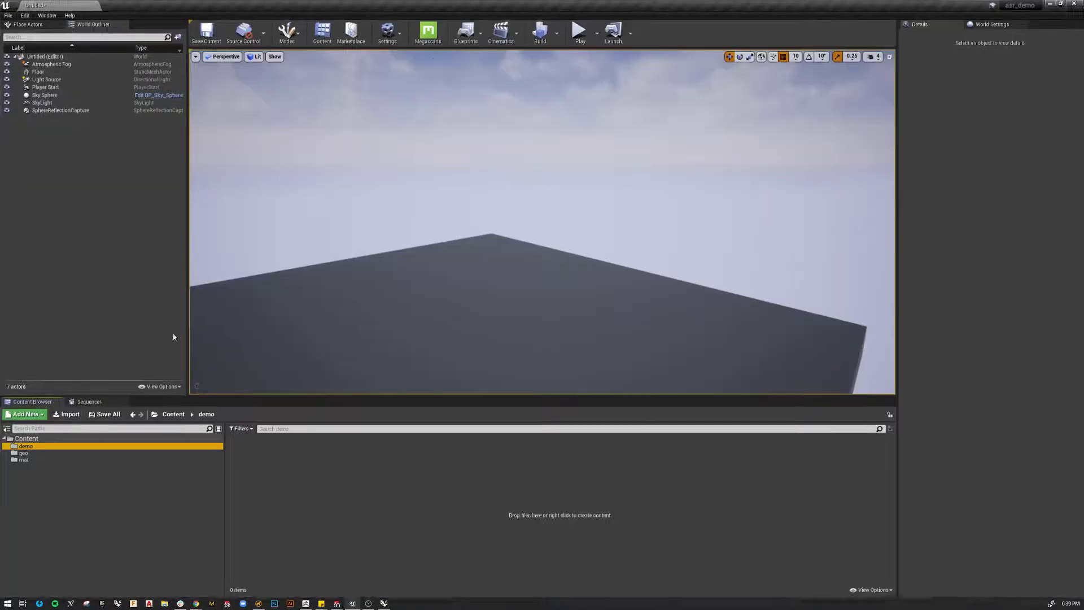
Import everything from colored_box.fbx on the Desktop into the demo content folder with the default FBX import options
{"action": "left_click", "coordinate": [67, 414]}
{"action": "left_click", "coordinate": [105, 62]}
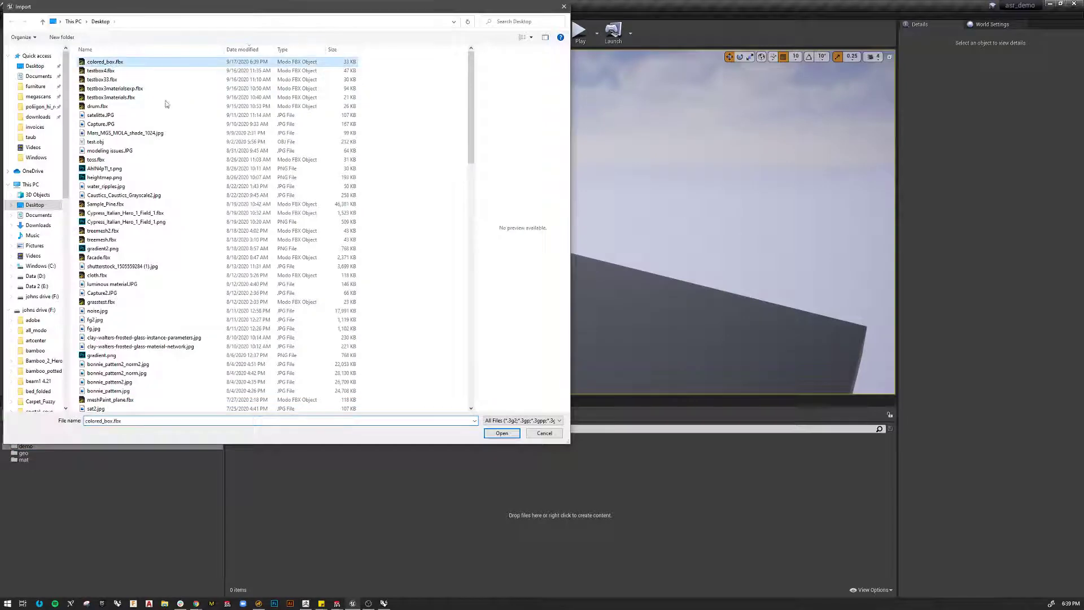
{"action": "left_click", "coordinate": [502, 433]}
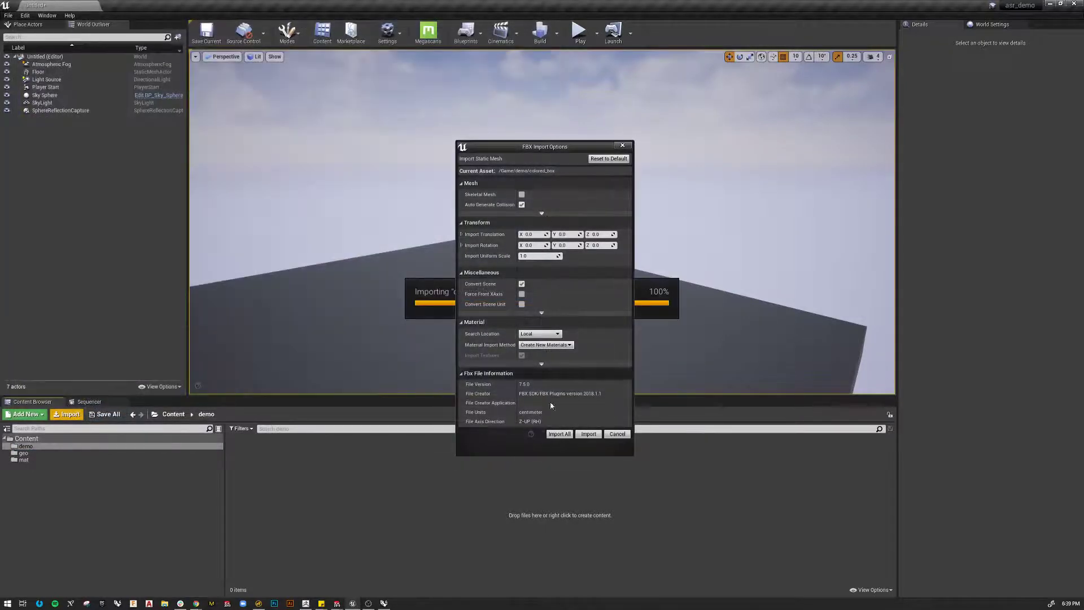
{"action": "left_click", "coordinate": [559, 434]}
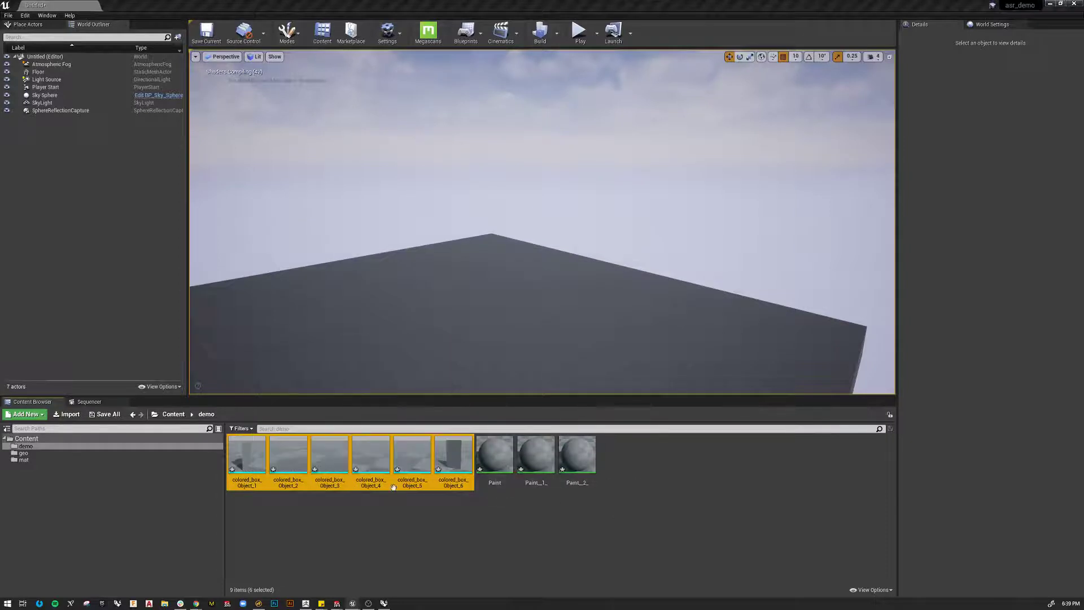
Place the six imported colored_box meshes together in the level, view the box from its blue side, and clear the selection
{"action": "left_click", "coordinate": [261, 456]}
{"action": "left_click", "coordinate": [451, 460], "text": "shift"}
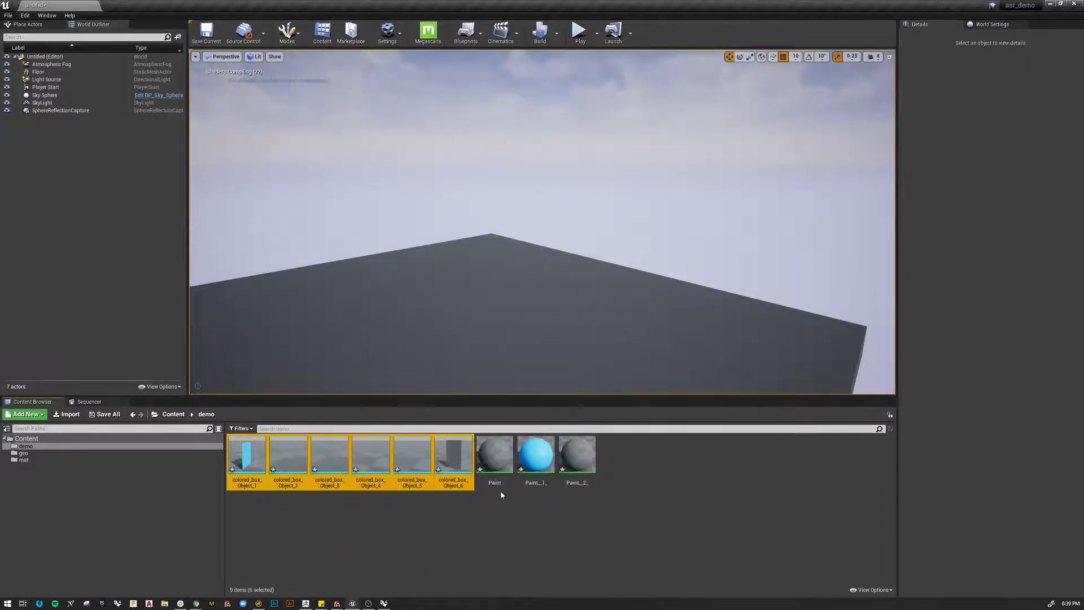
{"action": "left_click_drag", "start_coordinate": [454, 454], "coordinate": [484, 351]}
{"action": "left_click_drag", "start_coordinate": [559, 312], "coordinate": [677, 316], "text": "alt"}
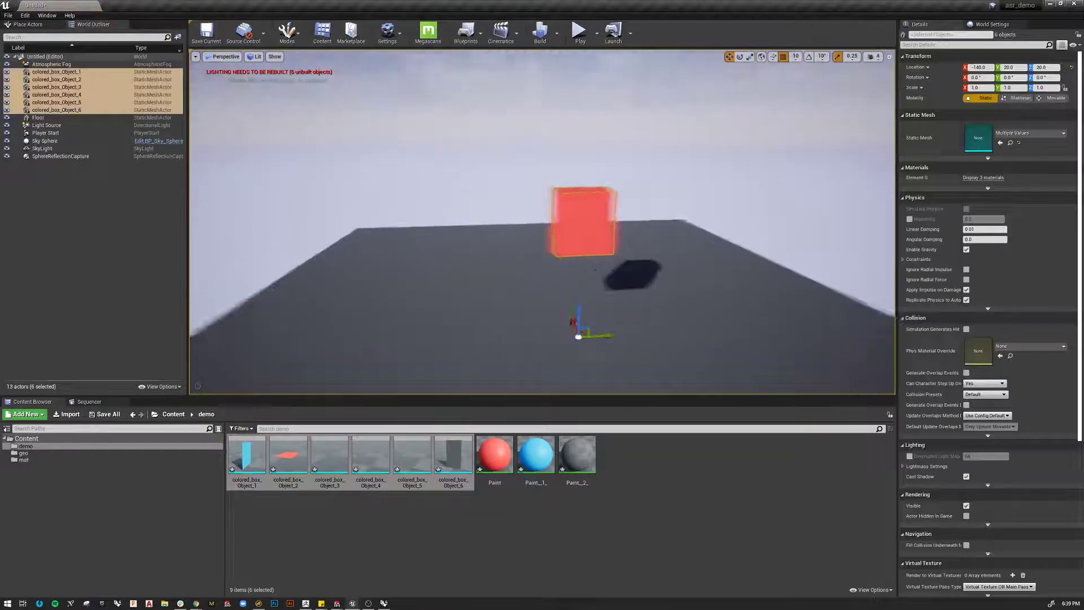
{"action": "right_click_drag", "start_coordinate": [559, 316], "coordinate": [220, 187]}
{"action": "key", "text": "Escape"}
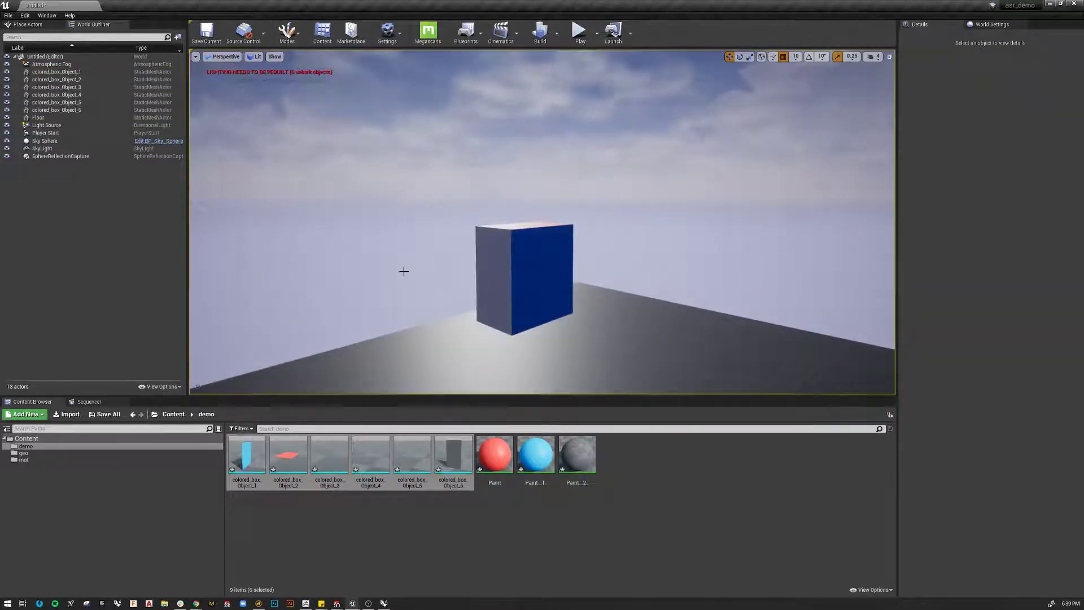
Select all six colored_box mesh actors together to examine the separate pieces of the box
{"action": "left_click", "coordinate": [53, 110]}
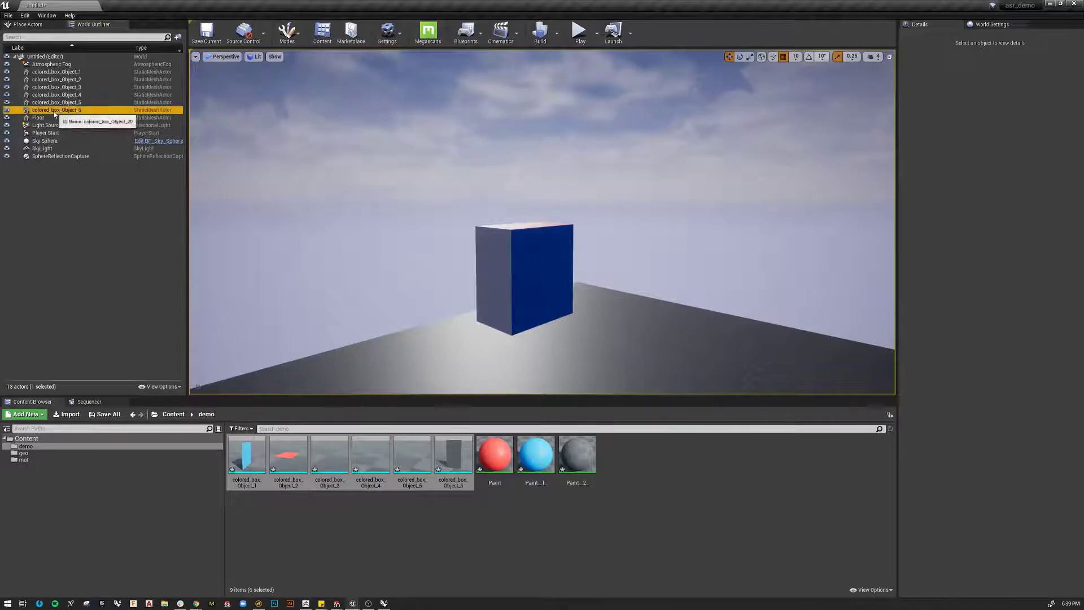
{"action": "left_click", "coordinate": [59, 73], "text": "shift"}
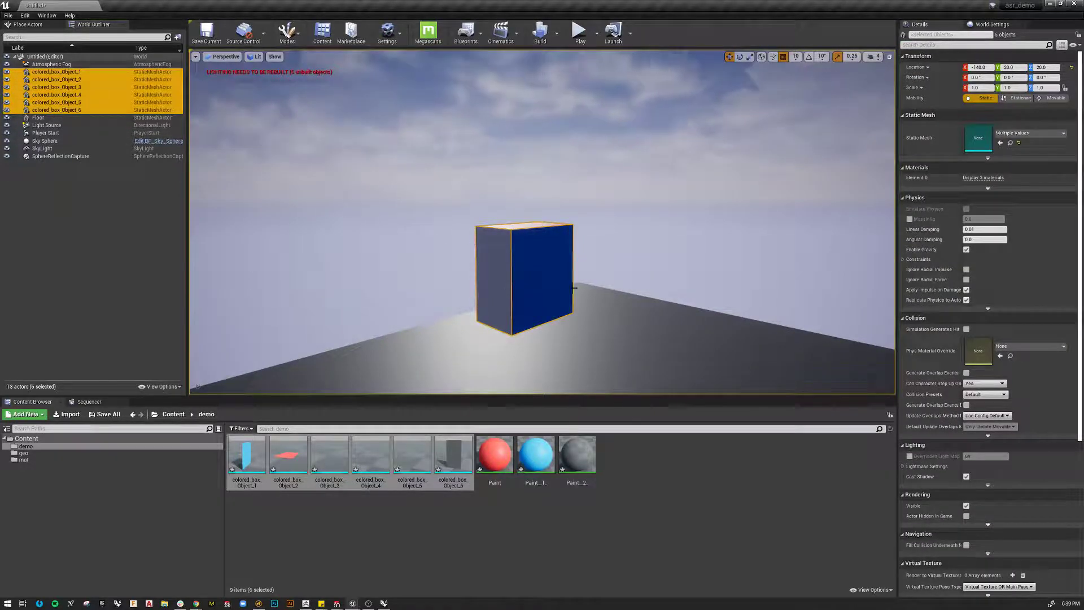
{"action": "right_click_drag", "start_coordinate": [495, 264], "coordinate": [460, 310]}
Pull the blue face away from the placed box to inspect it, undo the move, and view the box's red side
{"action": "left_click", "coordinate": [474, 253]}
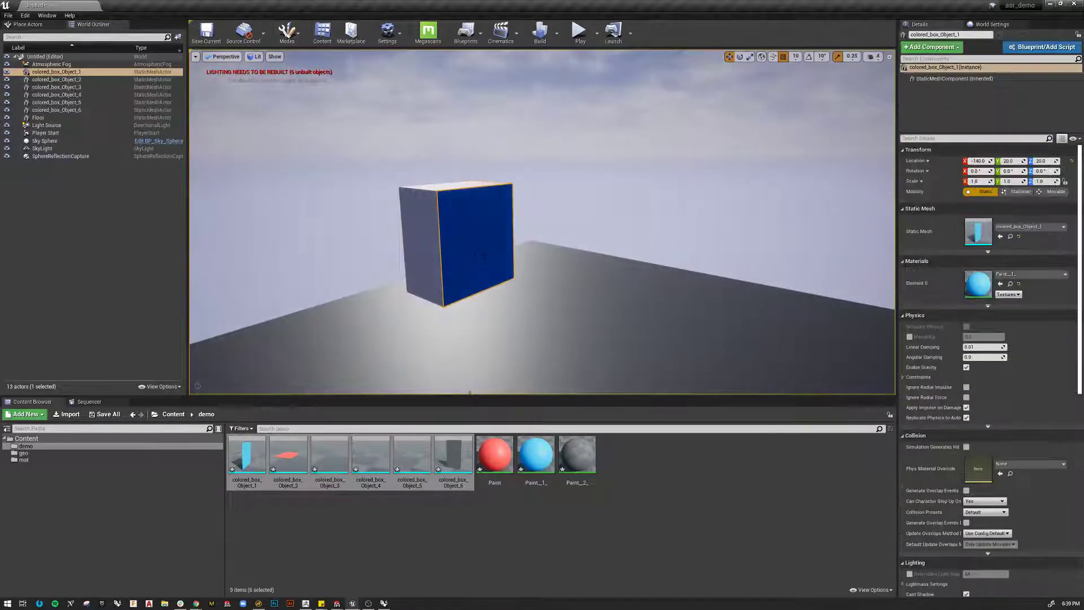
{"action": "right_click_drag", "start_coordinate": [475, 254], "coordinate": [489, 271]}
{"action": "left_click_drag", "start_coordinate": [489, 276], "coordinate": [453, 171]}
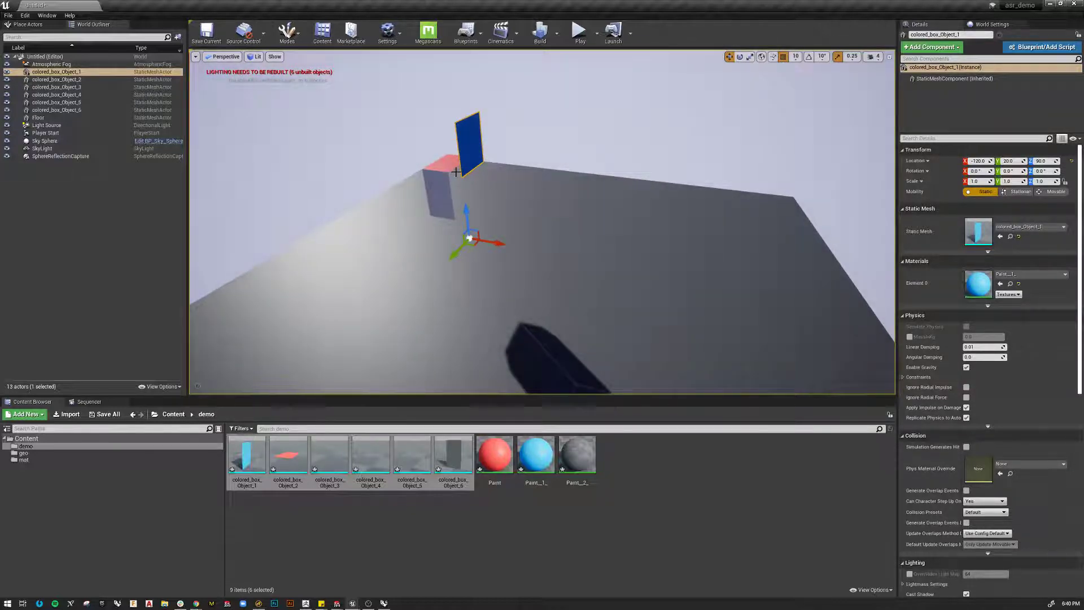
{"action": "key", "text": "ctrl+z"}
{"action": "key", "text": "ctrl+z"}
{"action": "right_click_drag", "start_coordinate": [484, 222], "coordinate": [441, 209]}
{"action": "right_click_drag", "start_coordinate": [477, 167], "coordinate": [460, 220]}
{"action": "key", "text": "Escape"}
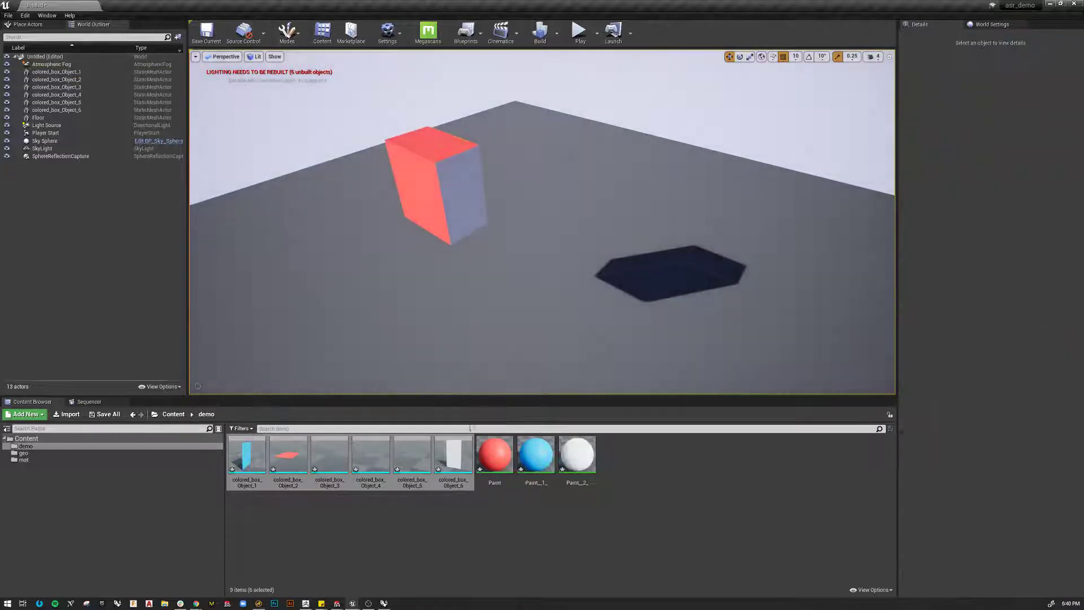
Force-delete the six colored_box meshes and the three Paint materials from the demo content folder
{"action": "left_click", "coordinate": [243, 457]}
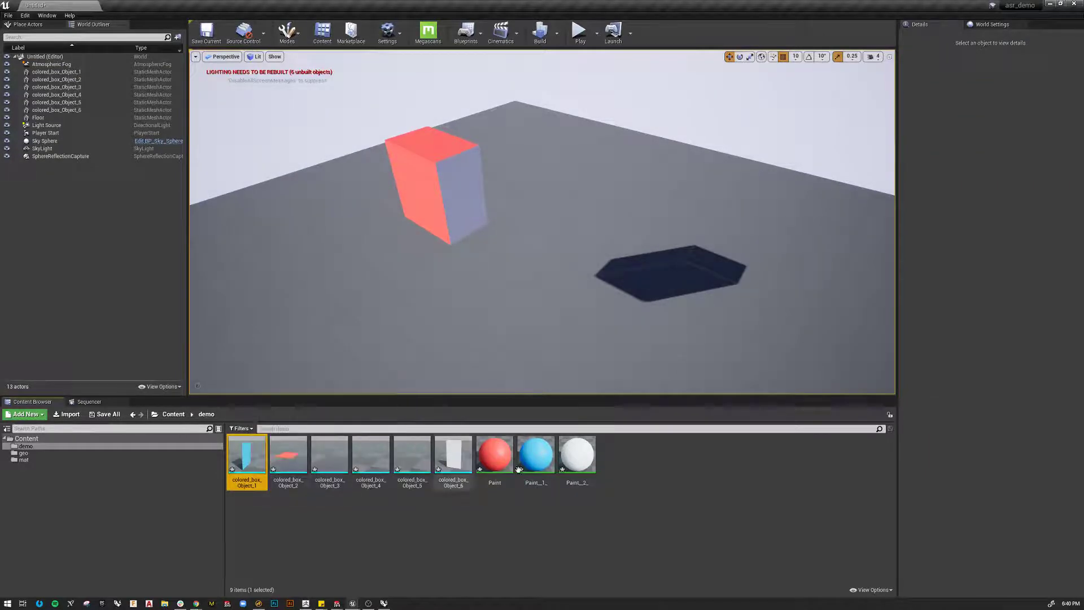
{"action": "left_click", "coordinate": [577, 458], "text": "shift"}
{"action": "key", "text": "Delete"}
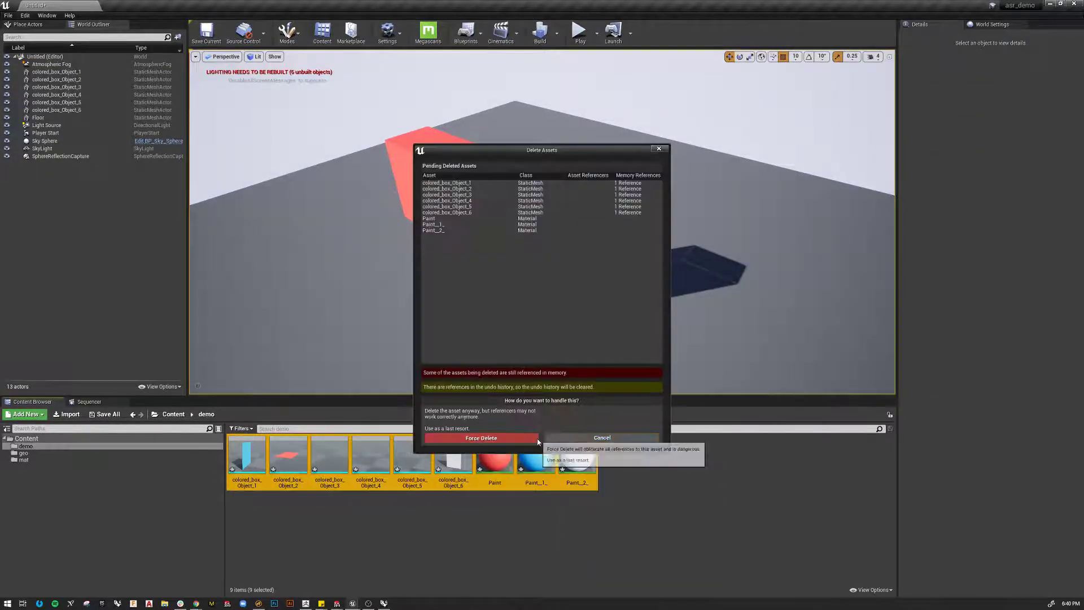
{"action": "left_click", "coordinate": [481, 437]}
Delete the six emptied colored_box actors from the level
{"action": "left_click", "coordinate": [56, 110]}
{"action": "left_click", "coordinate": [66, 73], "text": "shift"}
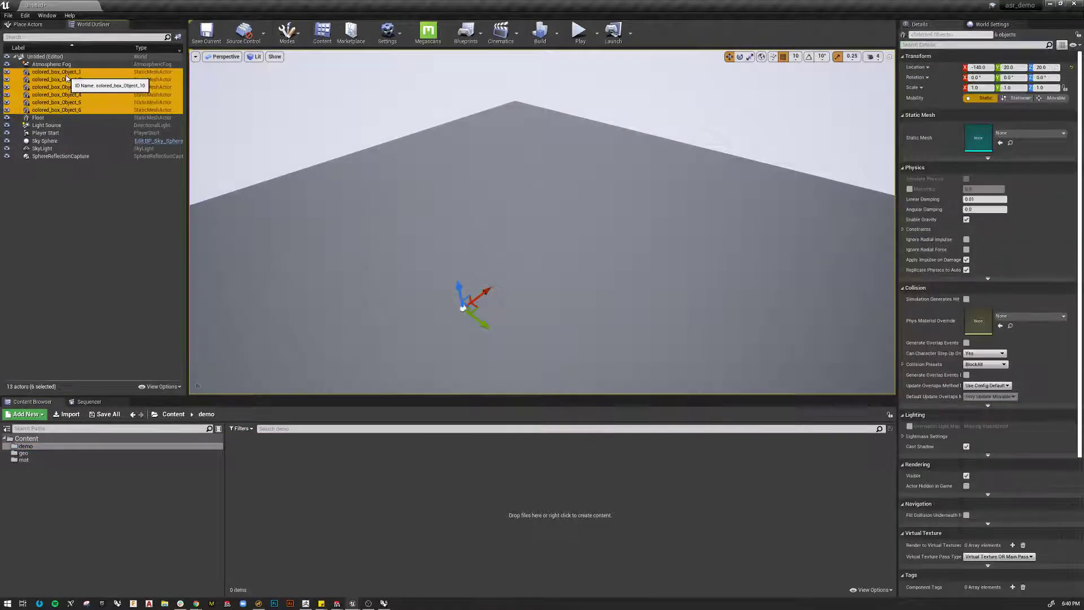
{"action": "key", "text": "Delete"}
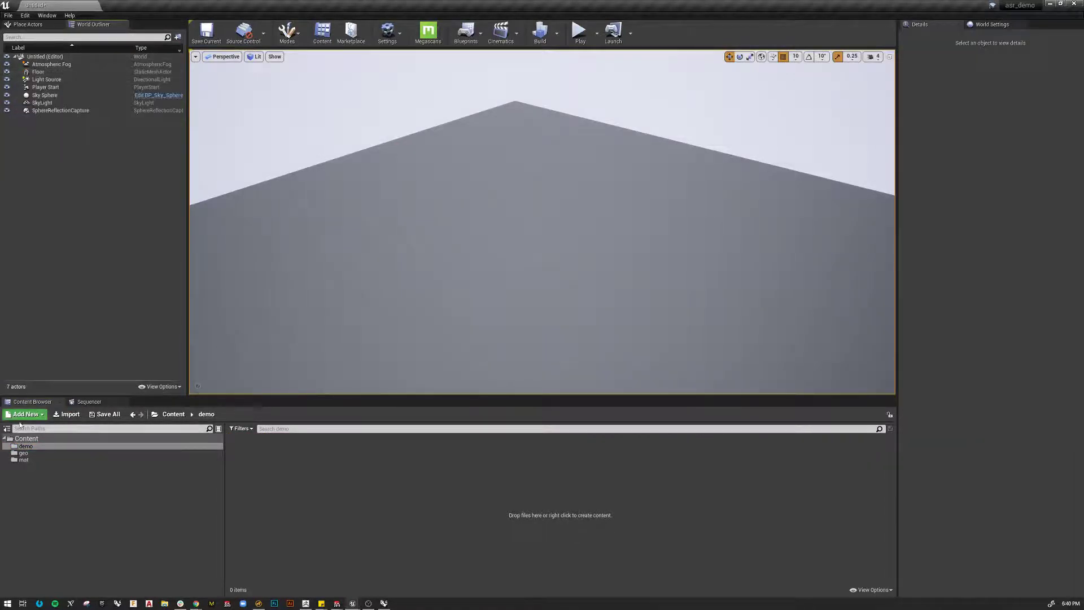
Import everything from colored_box.fbx into the demo folder with the advanced mesh option Combine Meshes enabled
{"action": "left_click", "coordinate": [67, 414]}
{"action": "left_click", "coordinate": [116, 62]}
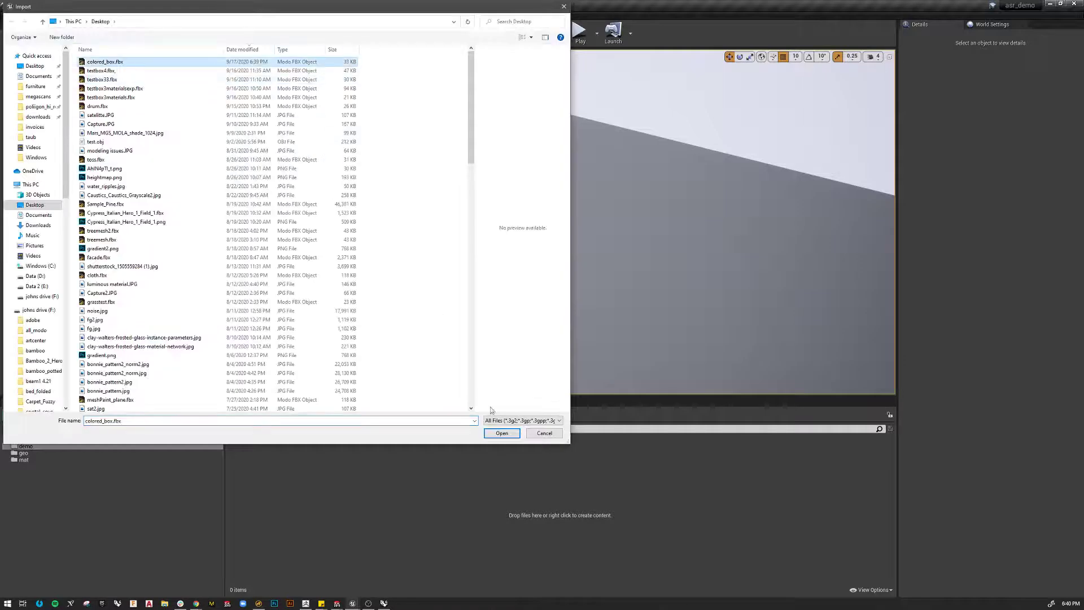
{"action": "left_click", "coordinate": [501, 433]}
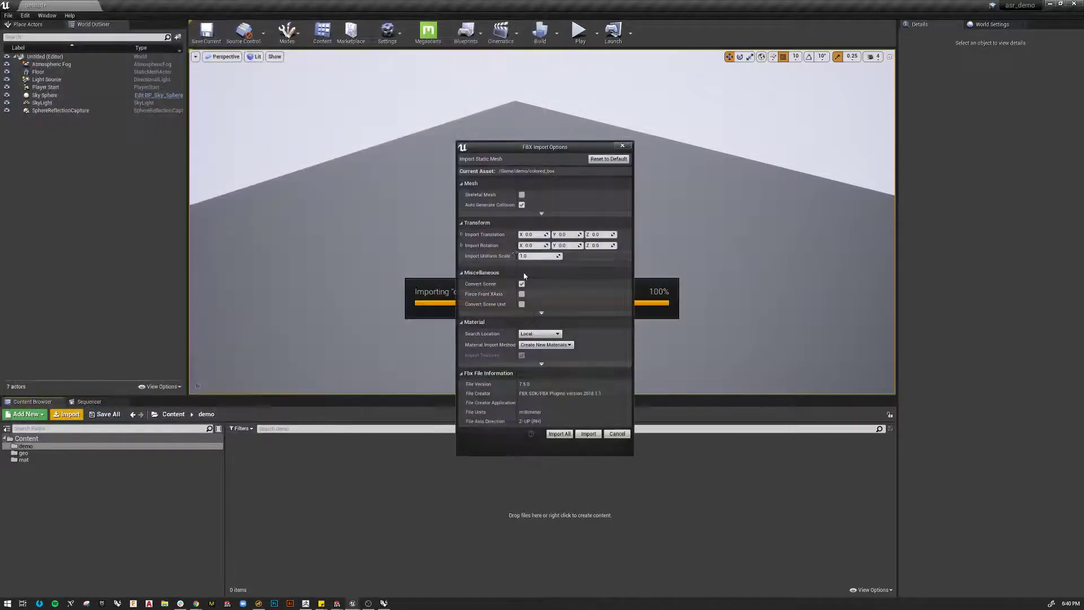
{"action": "left_click", "coordinate": [544, 214]}
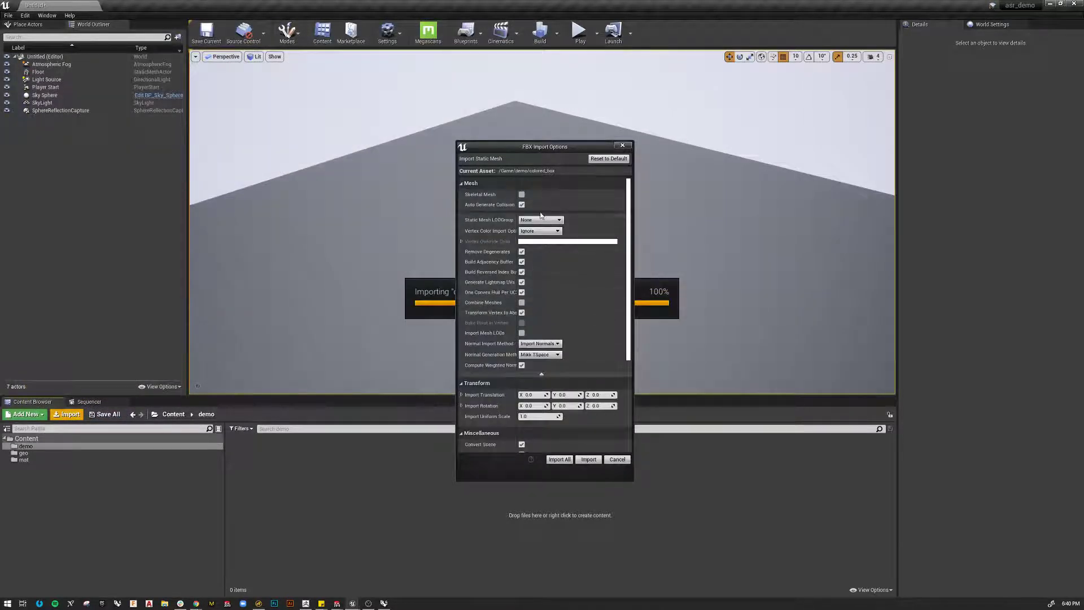
{"action": "left_click", "coordinate": [542, 374]}
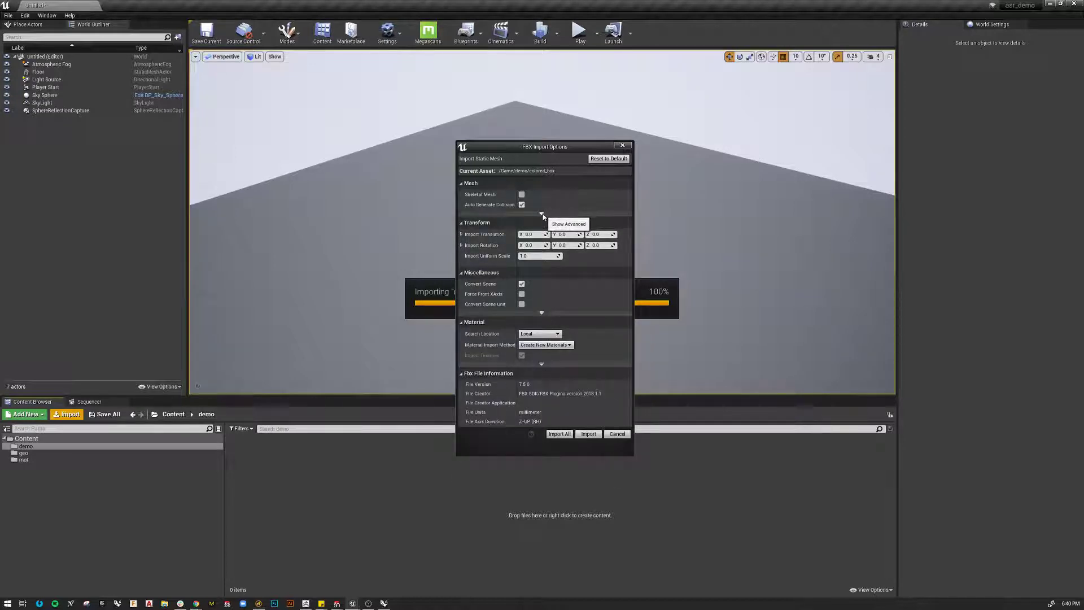
{"action": "left_click", "coordinate": [543, 215]}
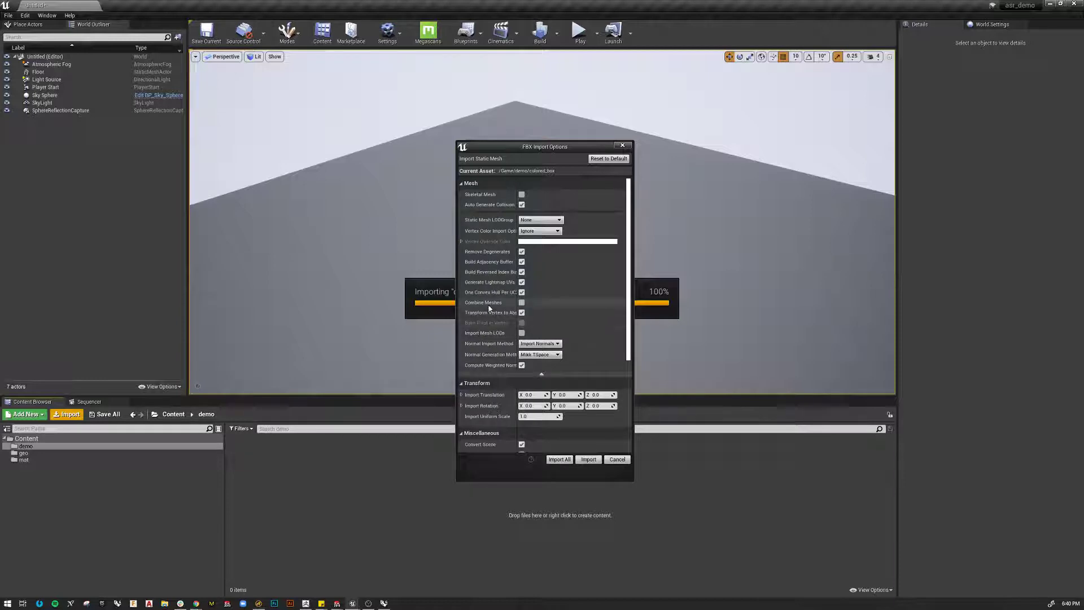
{"action": "left_click", "coordinate": [519, 304]}
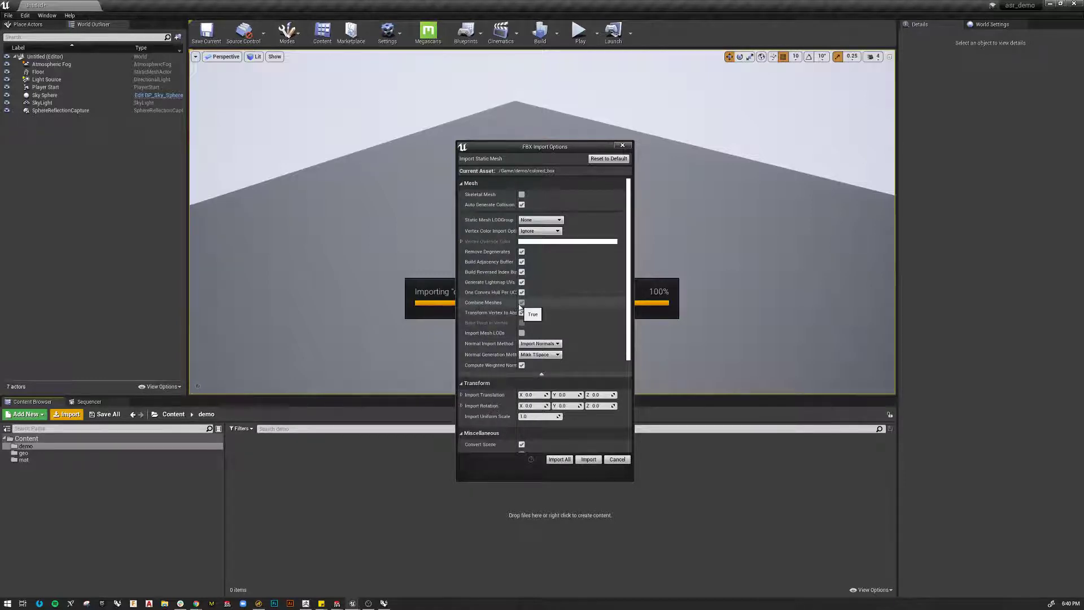
{"action": "left_click", "coordinate": [559, 459]}
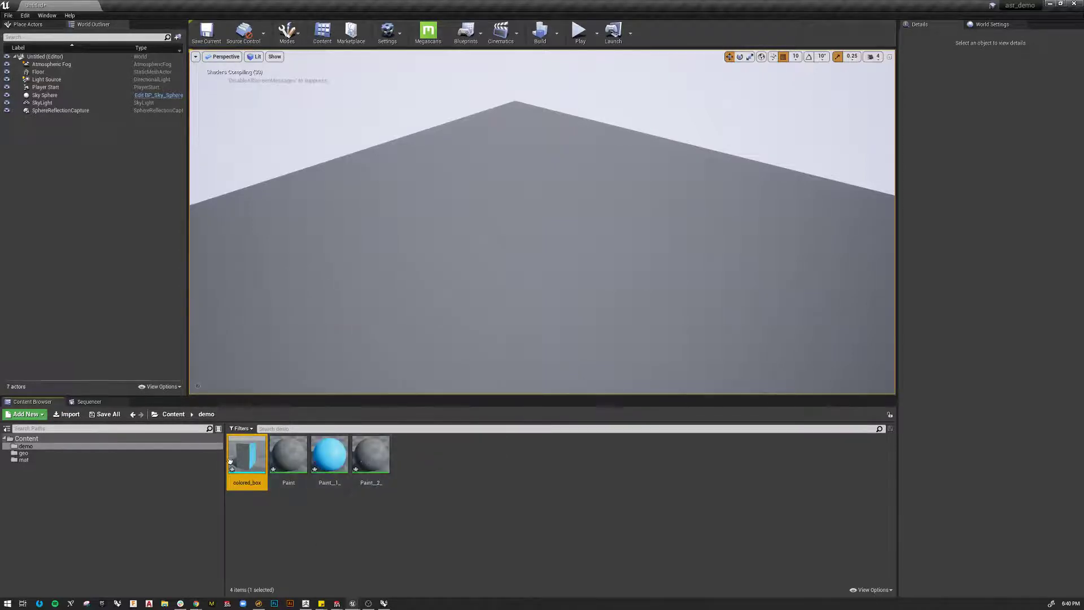
Place the combined colored_box mesh in the level and examine its painted faces from several angles
{"action": "left_click_drag", "start_coordinate": [247, 453], "coordinate": [490, 274]}
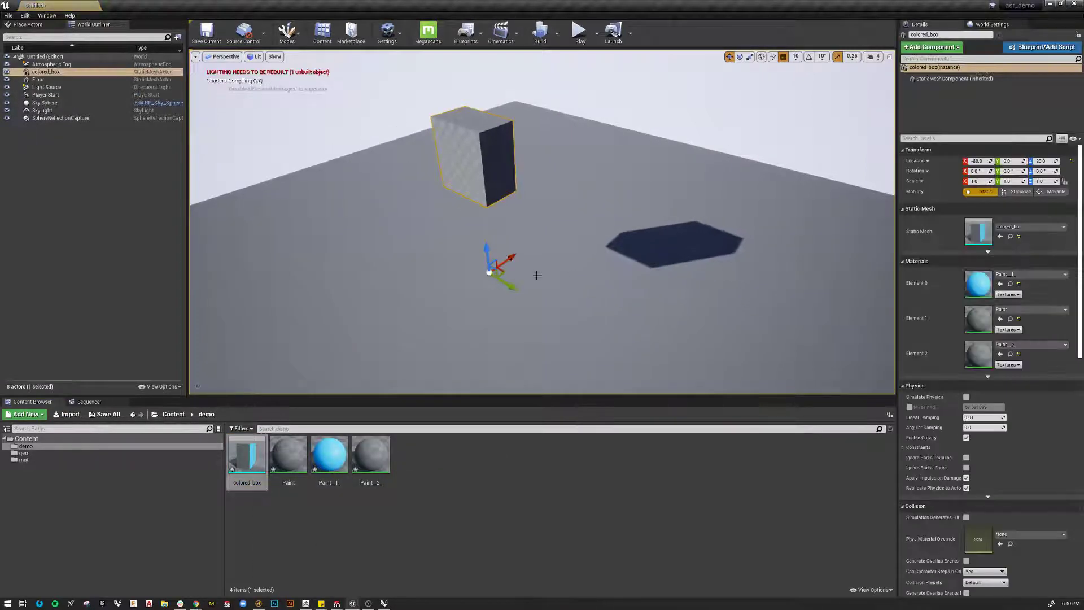
{"action": "right_click_drag", "start_coordinate": [489, 274], "coordinate": [751, 249]}
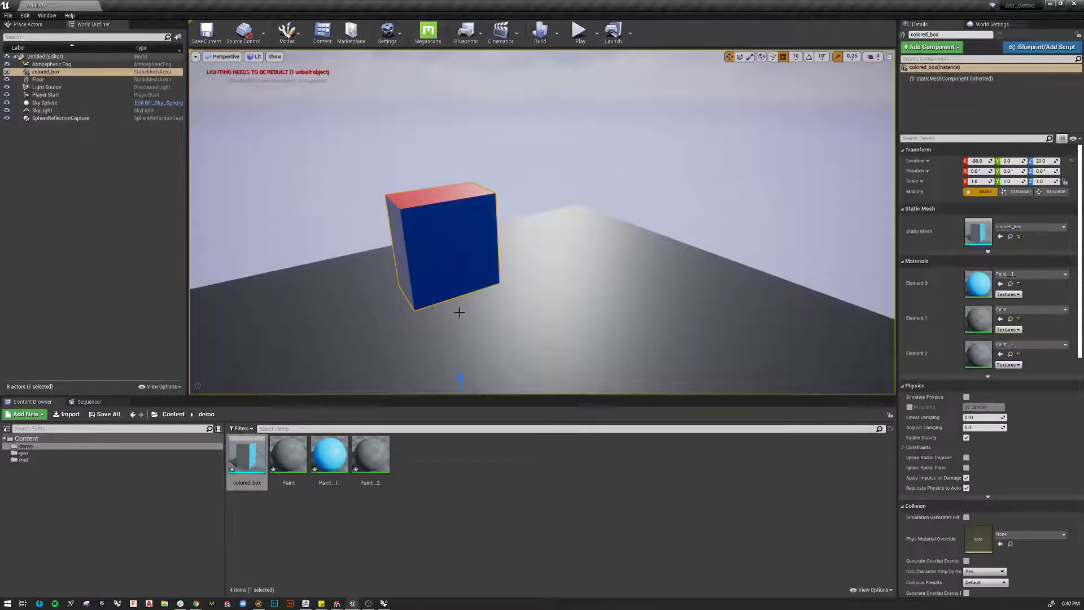
{"action": "right_click_drag", "start_coordinate": [461, 313], "coordinate": [591, 275]}
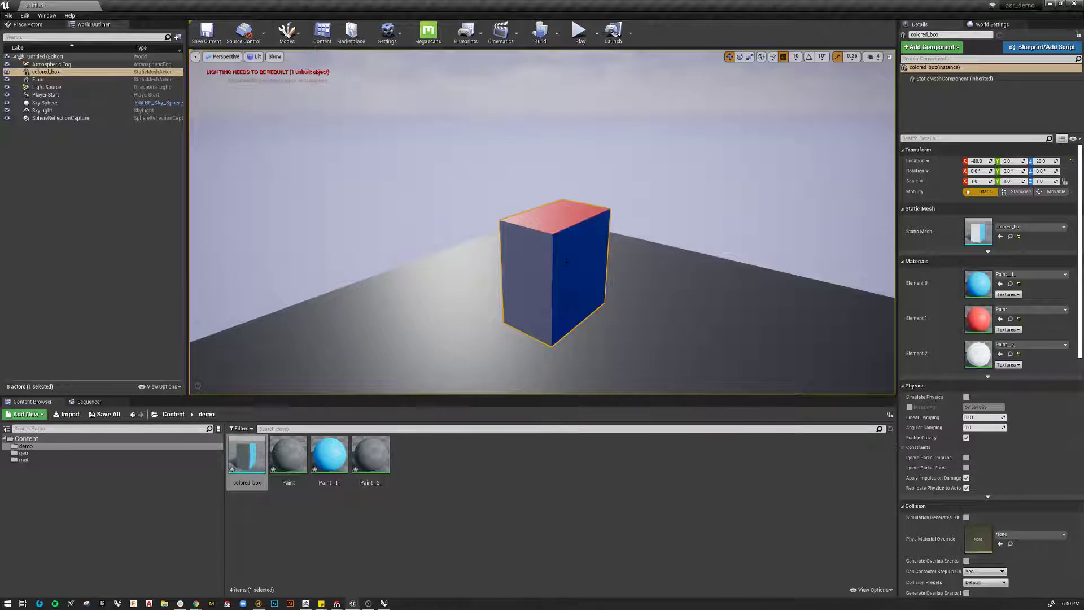
Lower the colored_box actor to Z -60 and view its painted faces from a few more angles
{"action": "key", "text": "s"}
{"action": "right_click_drag", "start_coordinate": [565, 257], "coordinate": [568, 276]}
{"action": "left_click_drag", "start_coordinate": [541, 284], "coordinate": [539, 340]}
{"action": "key", "text": "d"}
{"action": "right_click_drag", "start_coordinate": [540, 339], "coordinate": [549, 317]}
{"action": "key", "text": "w"}
{"action": "key", "text": "w"}
{"action": "key", "text": "a"}
{"action": "key", "text": "s"}
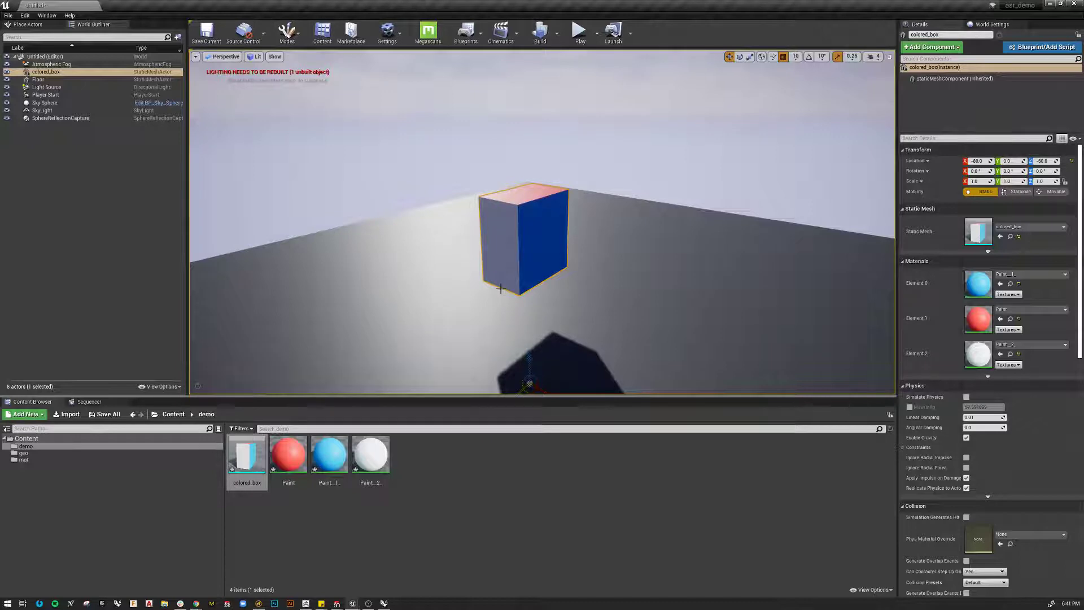
Switch to Rhino and select parts of the painted box, the red mesh and the open box one by one to check their structure
{"action": "left_click", "coordinate": [383, 603]}
{"action": "key", "text": "Escape"}
{"action": "left_click", "coordinate": [468, 300], "text": "ctrl+shift"}
{"action": "key", "text": "Escape"}
{"action": "left_click", "coordinate": [496, 384]}
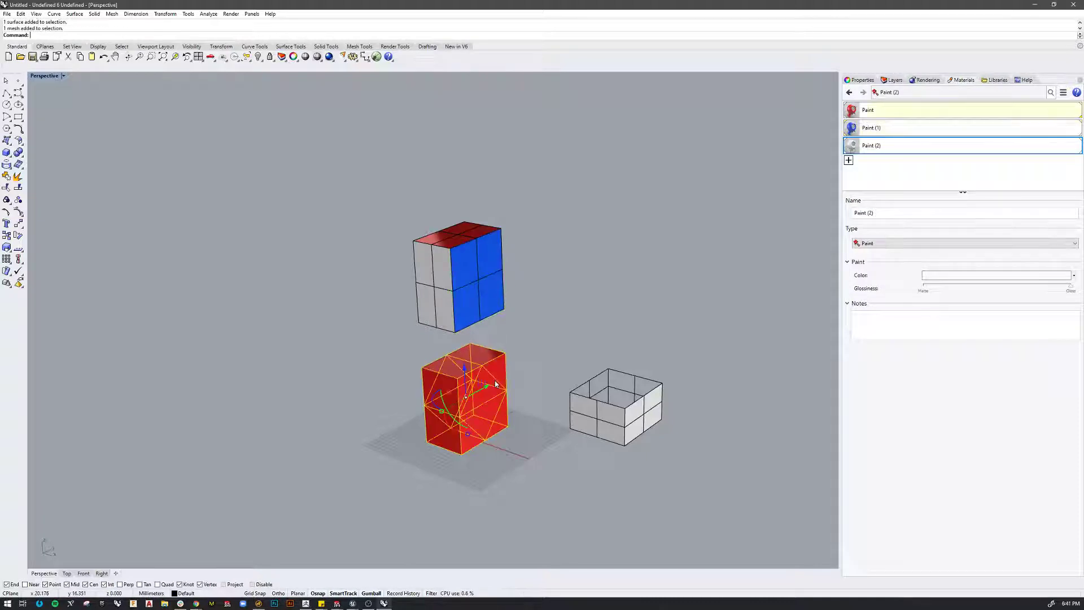
{"action": "key", "text": "Escape"}
{"action": "left_click", "coordinate": [604, 433], "text": "ctrl+shift"}
{"action": "key", "text": "Escape"}
{"action": "left_click", "coordinate": [648, 419], "text": "ctrl+shift"}
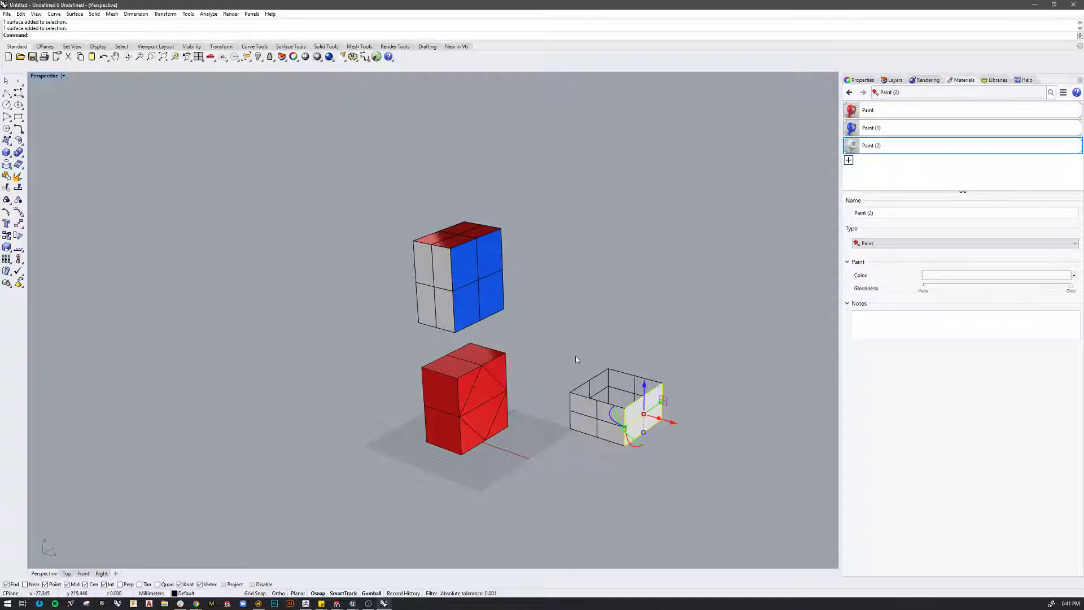
{"action": "key", "text": "Escape"}
{"action": "left_click", "coordinate": [489, 293], "text": "ctrl+shift"}
{"action": "key", "text": "Escape"}
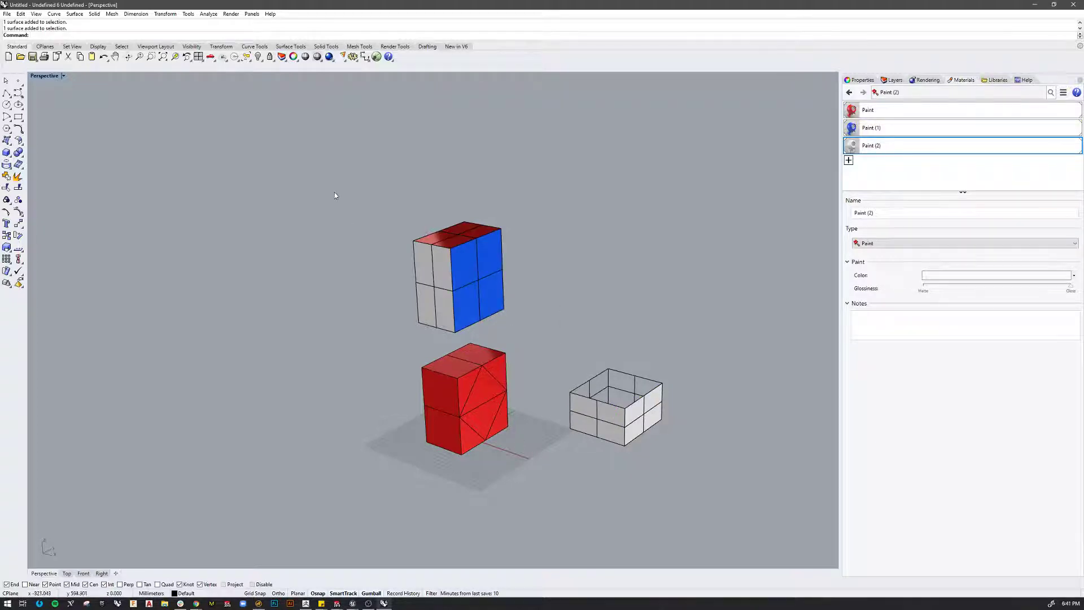
Select all three objects and save them to the Desktop as the MotionBuilder file colored_boxes.fbx, accepting the FBX and polygon mesh options
{"action": "left_click_drag", "start_coordinate": [334, 195], "coordinate": [700, 492]}
{"action": "left_click", "coordinate": [6, 13]}
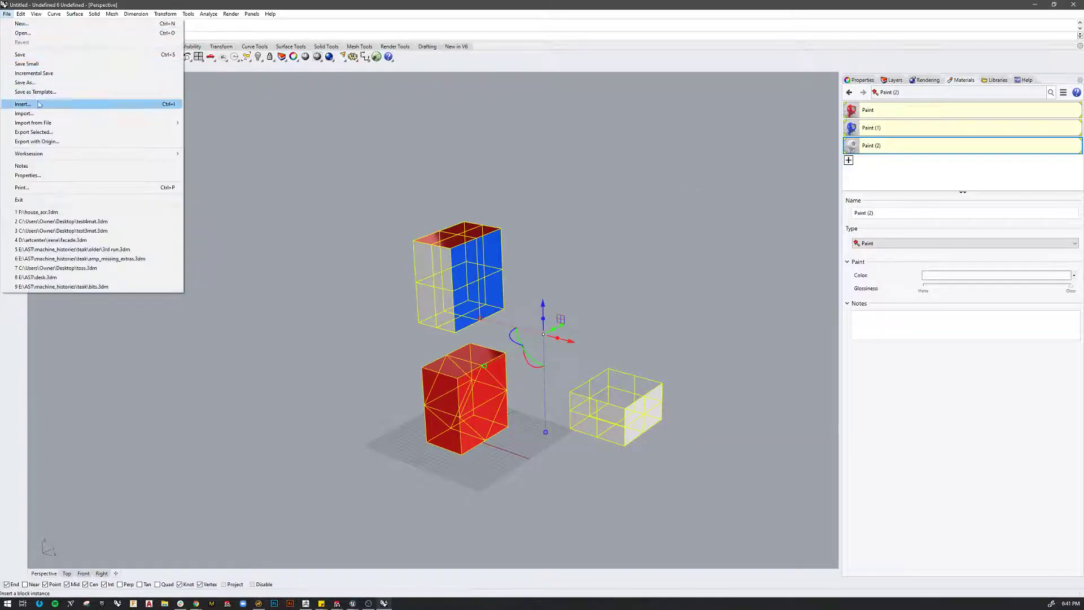
{"action": "left_click", "coordinate": [34, 83]}
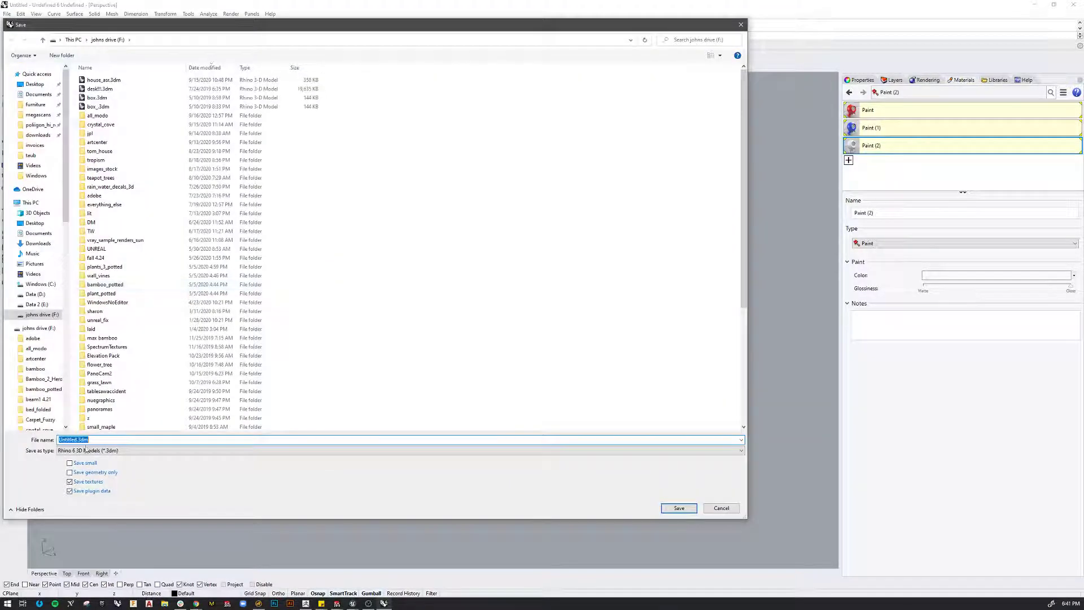
{"action": "left_click", "coordinate": [113, 450]}
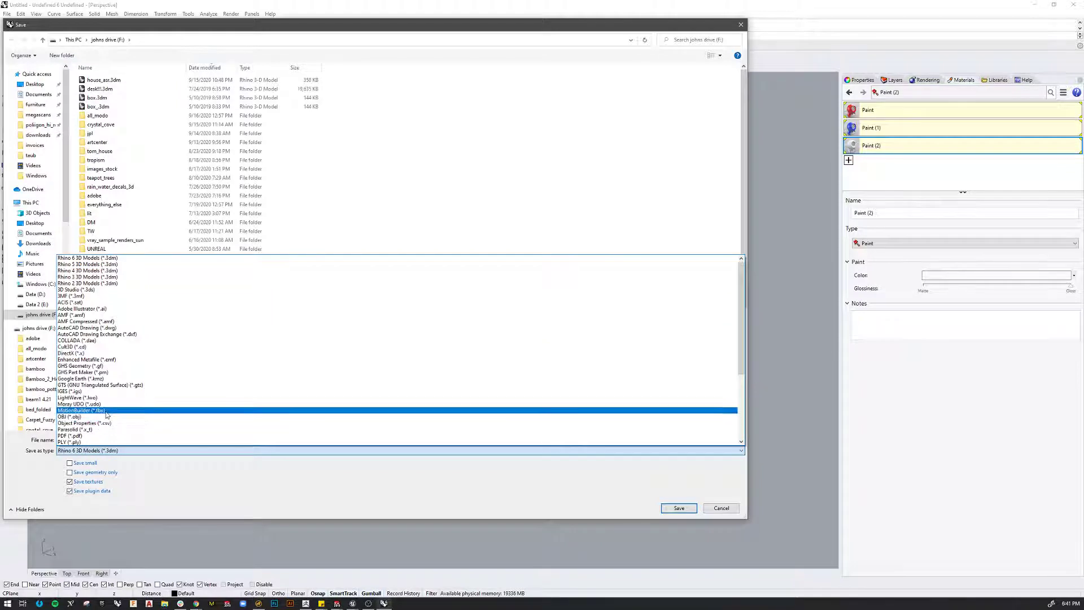
{"action": "left_click", "coordinate": [109, 411]}
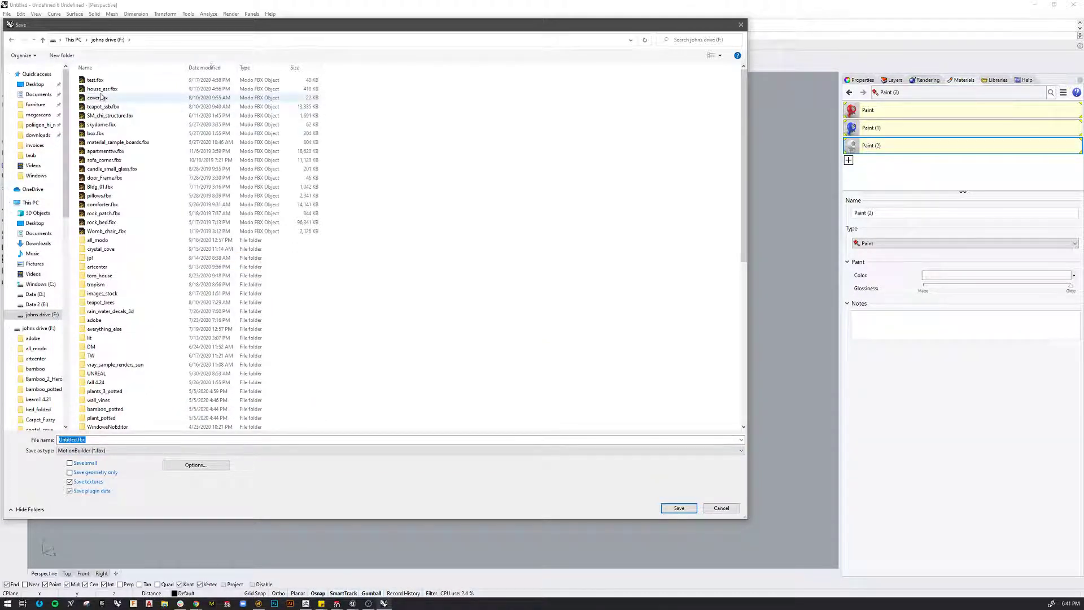
{"action": "left_click", "coordinate": [34, 84]}
{"action": "left_click", "coordinate": [108, 82]}
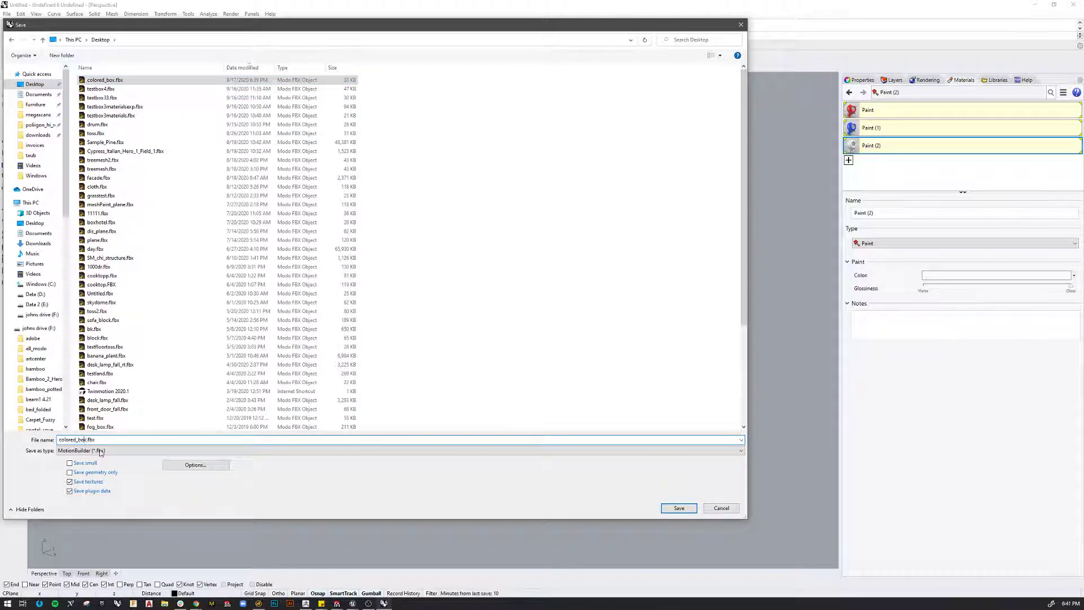
{"action": "type", "text": "es"}
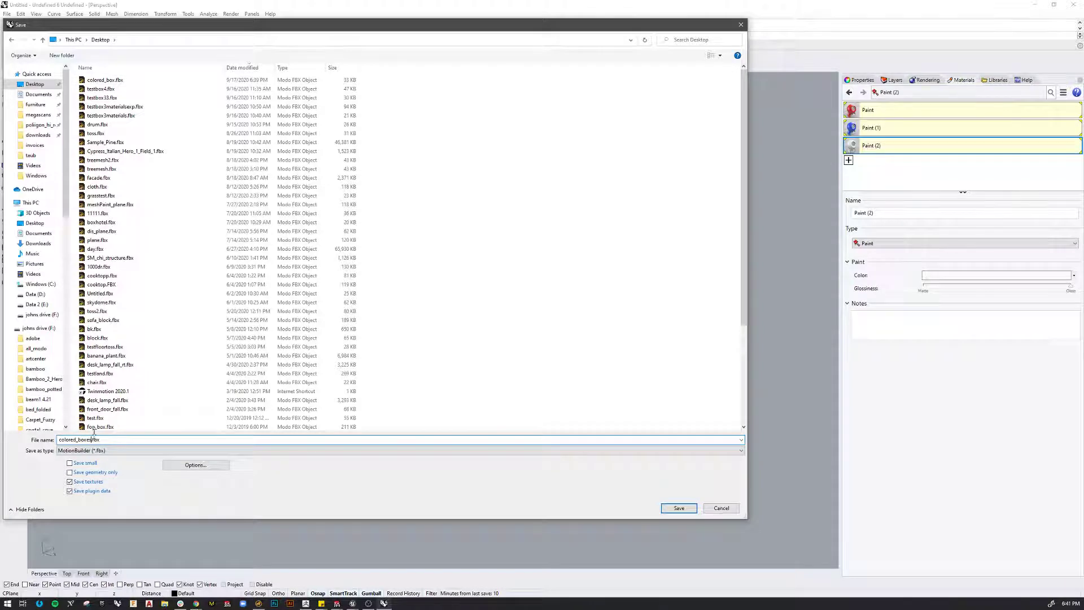
{"action": "left_click", "coordinate": [664, 510]}
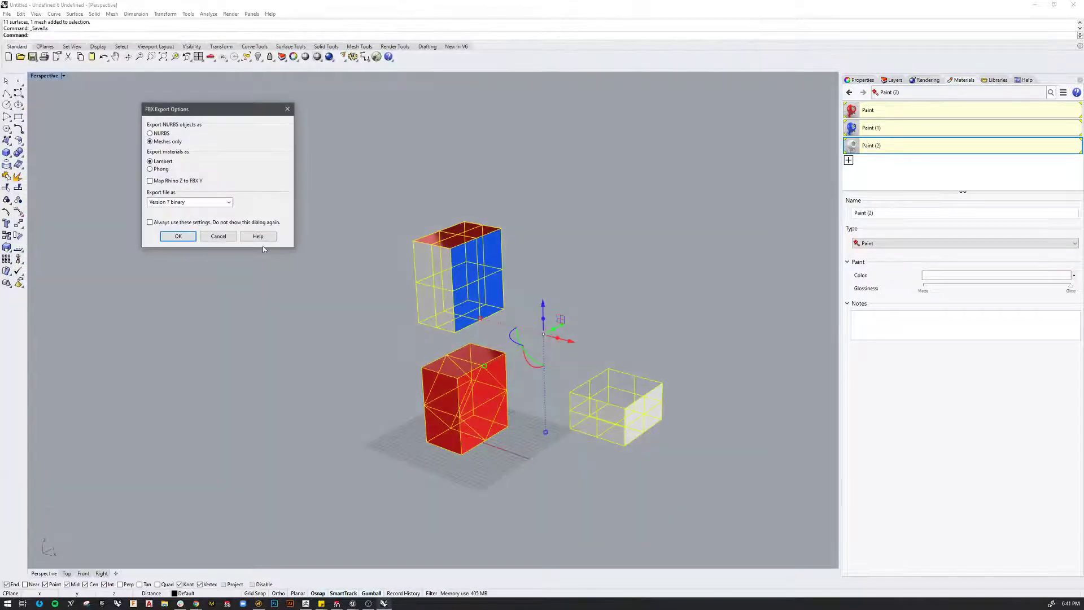
{"action": "left_click", "coordinate": [179, 237]}
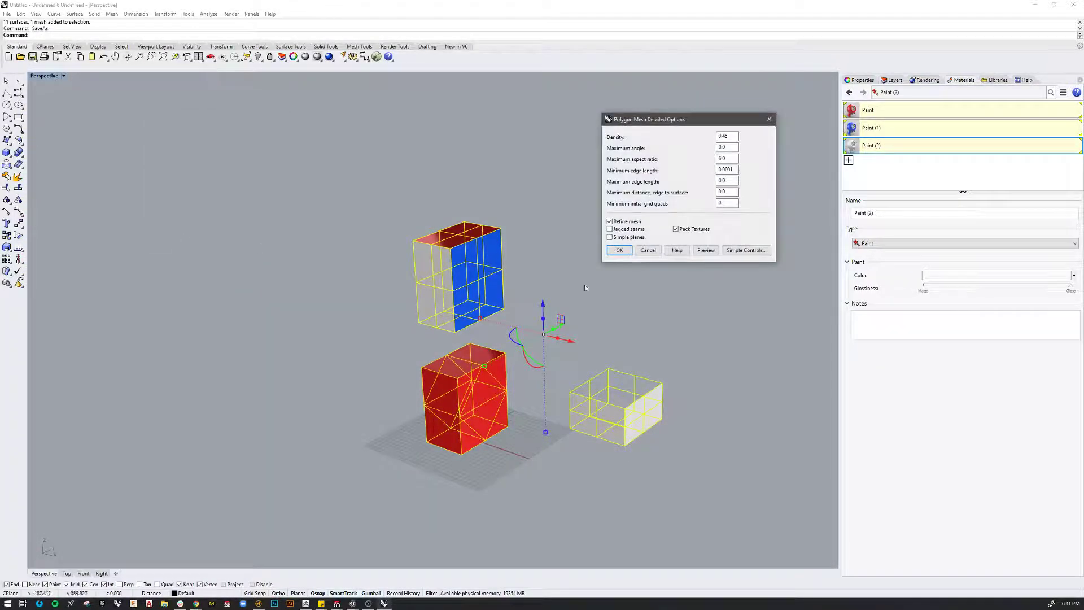
{"action": "left_click", "coordinate": [618, 252]}
Switch to the Unreal Editor and import everything from colored_boxes.fbx into the demo folder, keeping Combine Meshes enabled
{"action": "mouse_move", "coordinate": [356, 604]}
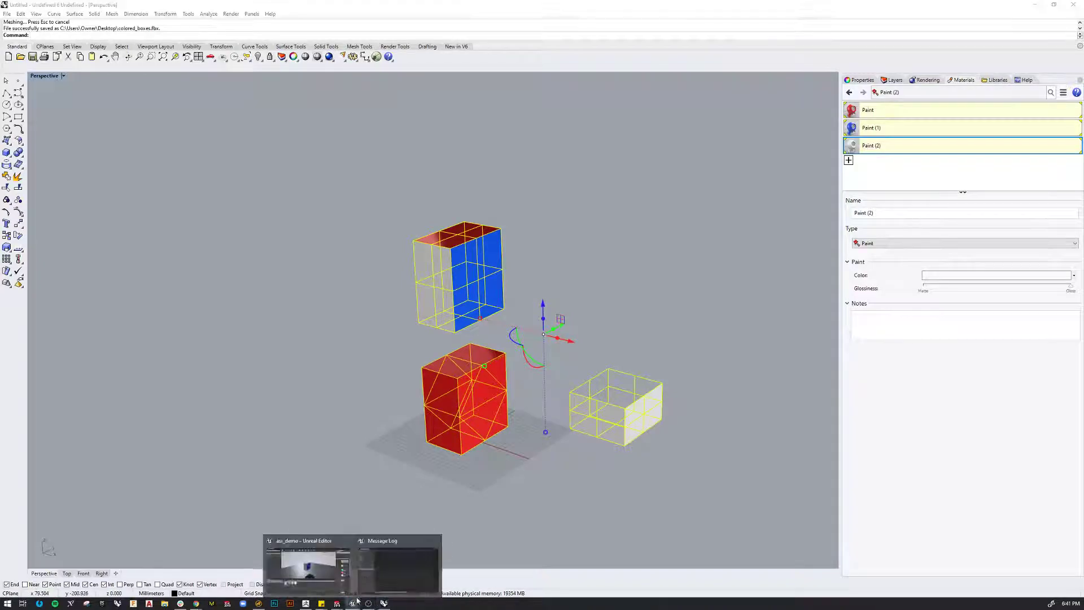
{"action": "left_click", "coordinate": [306, 565]}
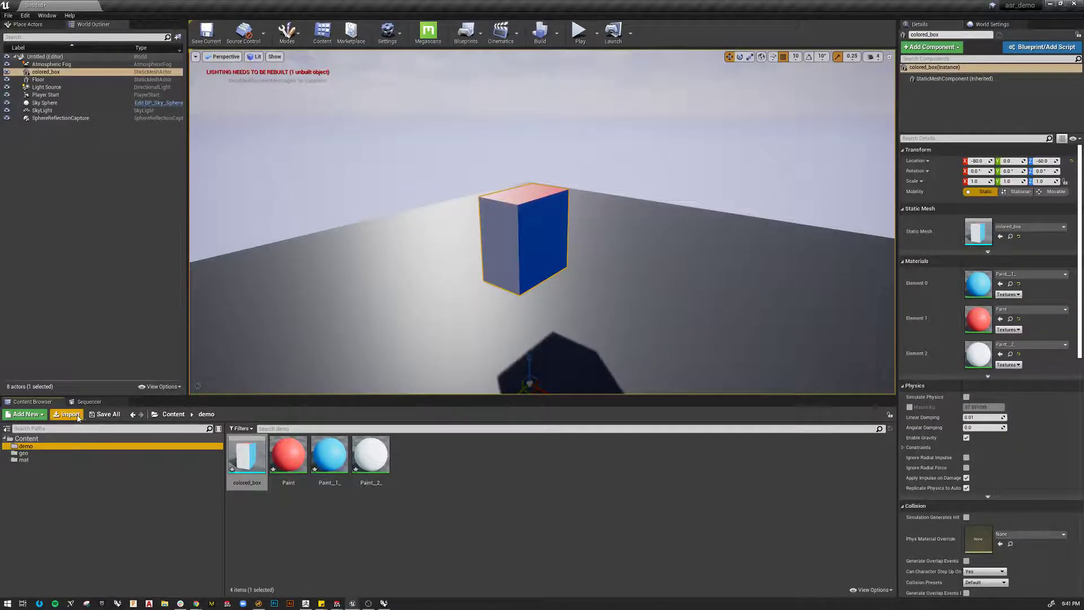
{"action": "left_click", "coordinate": [67, 414]}
{"action": "left_click", "coordinate": [111, 62]}
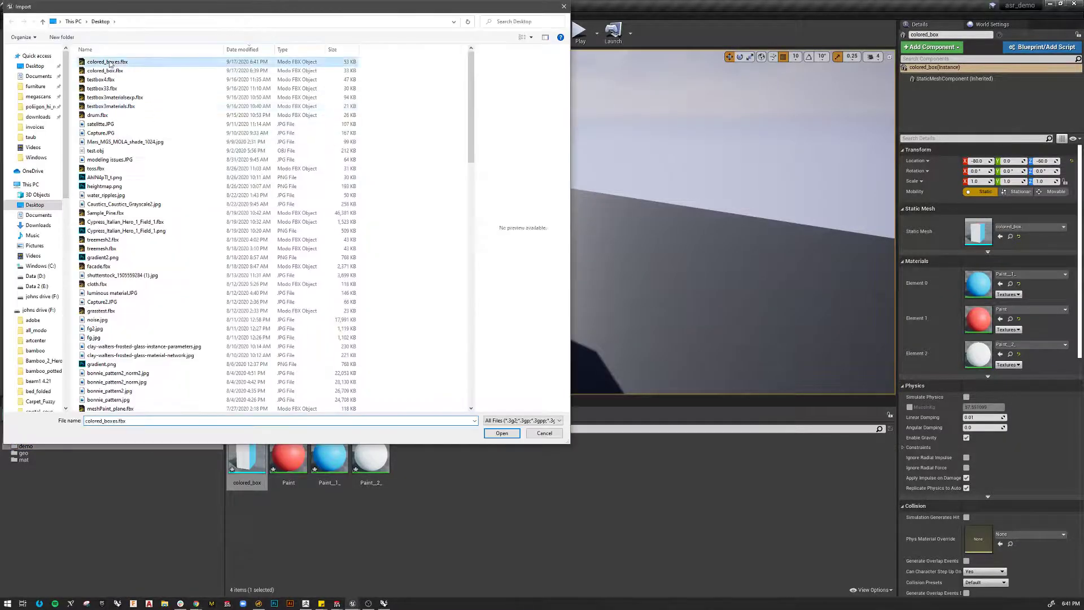
{"action": "left_click", "coordinate": [500, 433]}
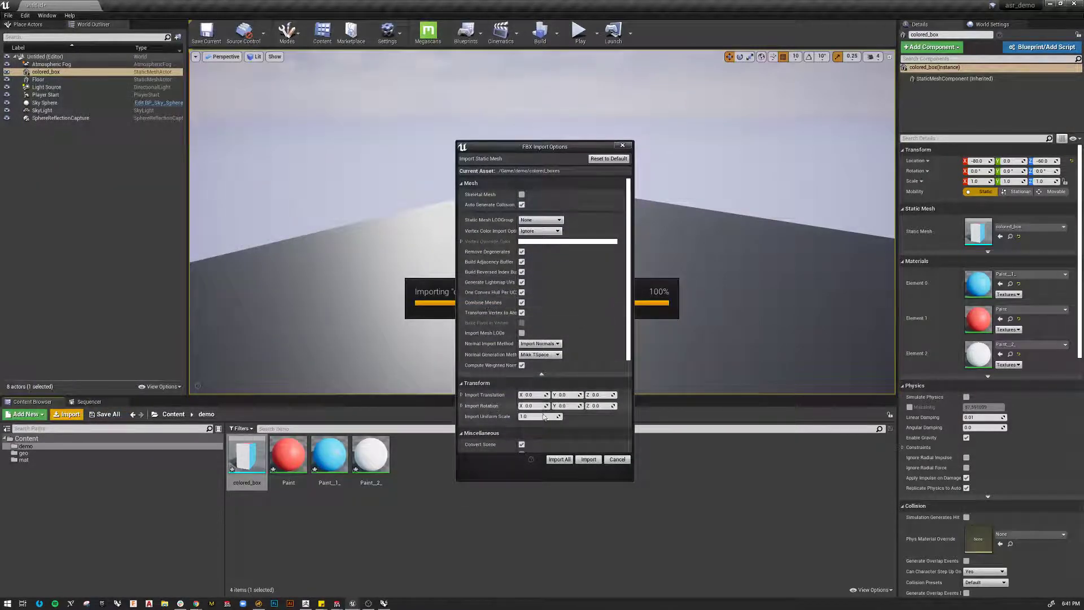
{"action": "left_click", "coordinate": [559, 460]}
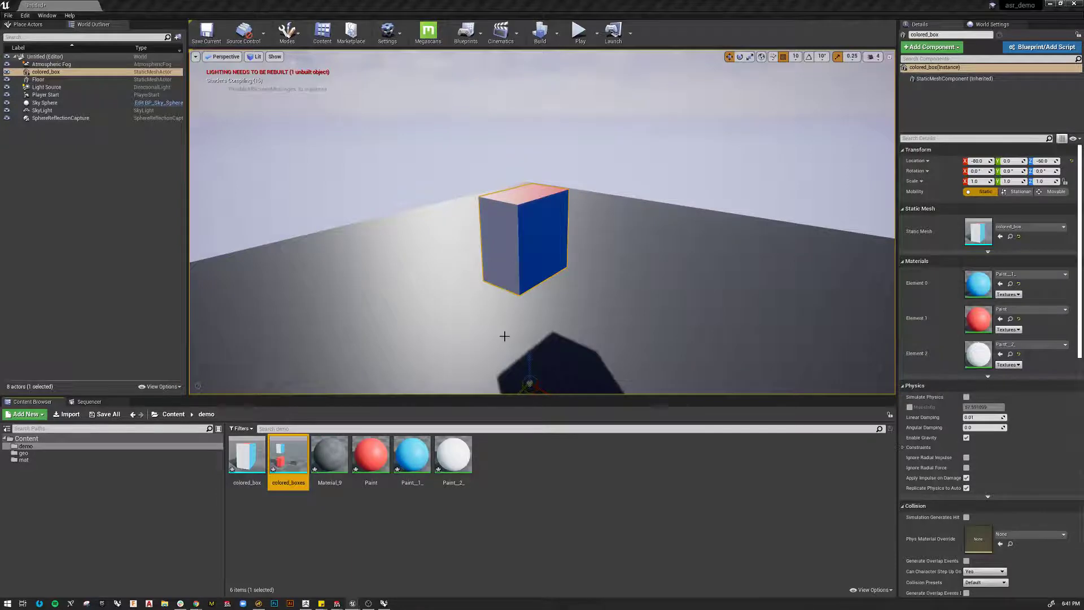
Place the colored_boxes mesh in the level beside the existing box and inspect it up close
{"action": "right_click_drag", "start_coordinate": [505, 336], "coordinate": [568, 345]}
{"action": "left_click_drag", "start_coordinate": [288, 460], "coordinate": [463, 307]}
{"action": "right_click_drag", "start_coordinate": [712, 300], "coordinate": [756, 294]}
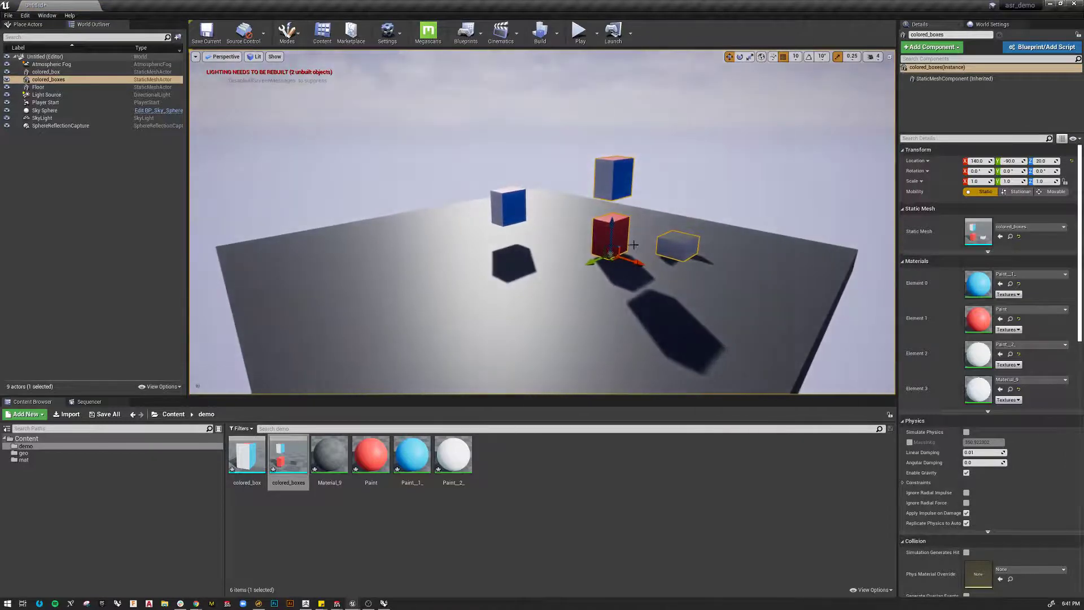
{"action": "key", "text": "Escape"}
{"action": "right_click_drag", "start_coordinate": [623, 296], "coordinate": [653, 298]}
{"action": "key", "text": "w"}
{"action": "key", "text": "w"}
{"action": "key", "text": "s"}
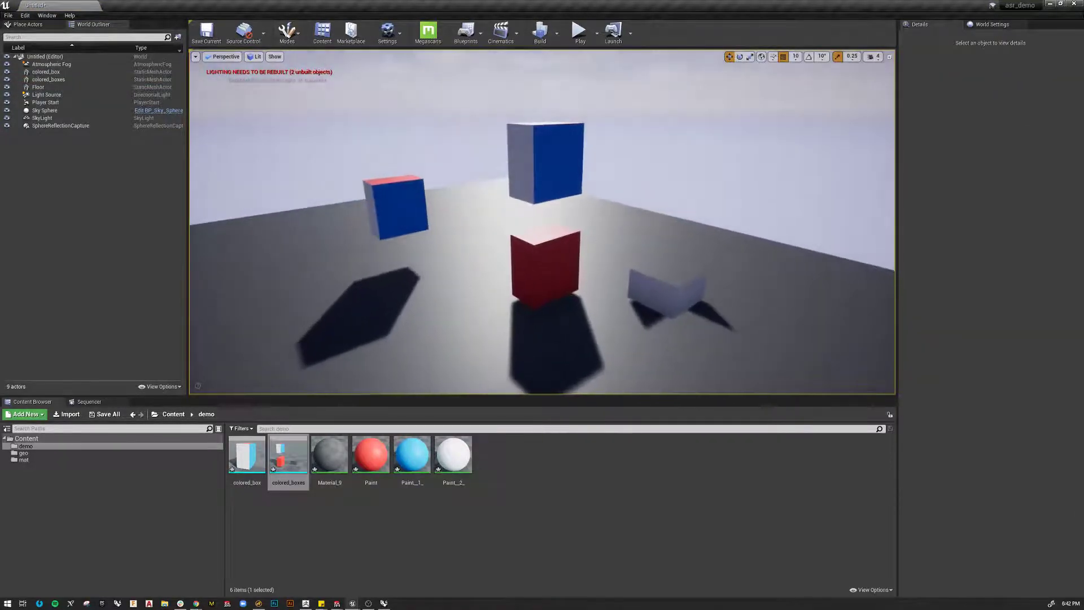
Raise the colored_boxes actor above the floor to Z 60
{"action": "left_click", "coordinate": [554, 275]}
{"action": "left_click_drag", "start_coordinate": [549, 265], "coordinate": [548, 223]}
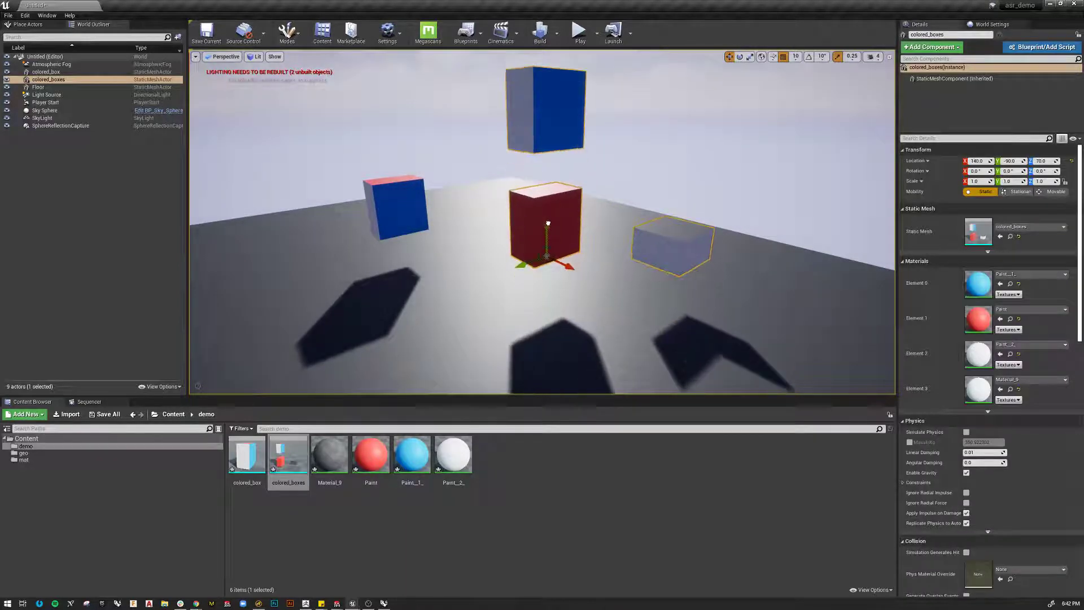
{"action": "key", "text": "a"}
{"action": "right_click_drag", "start_coordinate": [623, 225], "coordinate": [567, 255]}
{"action": "key", "text": "w"}
{"action": "key", "text": "d"}
{"action": "key", "text": "s"}
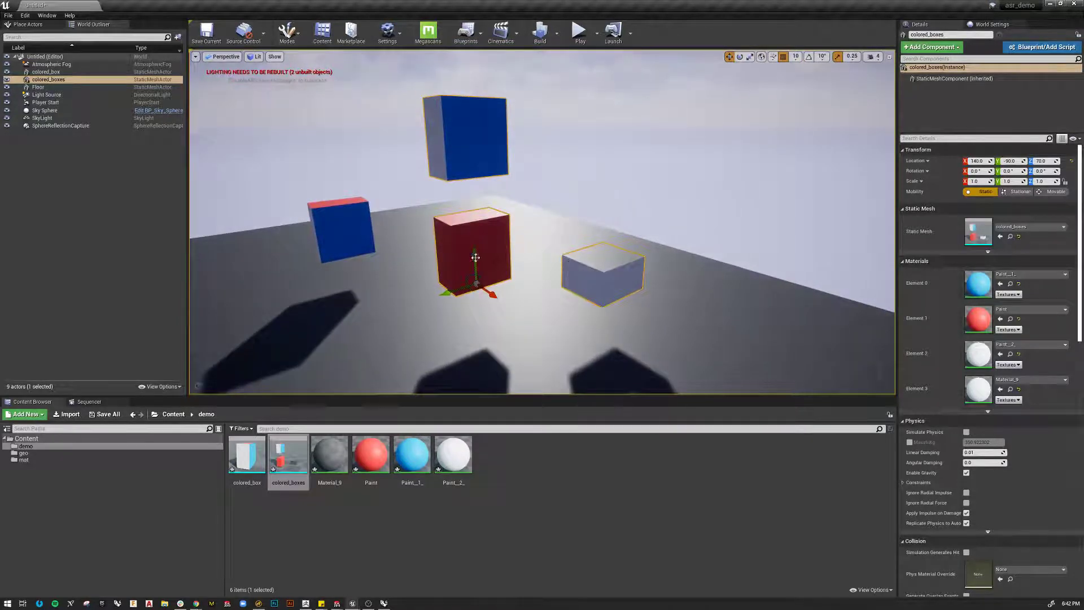
{"action": "left_click_drag", "start_coordinate": [476, 255], "coordinate": [476, 264]}
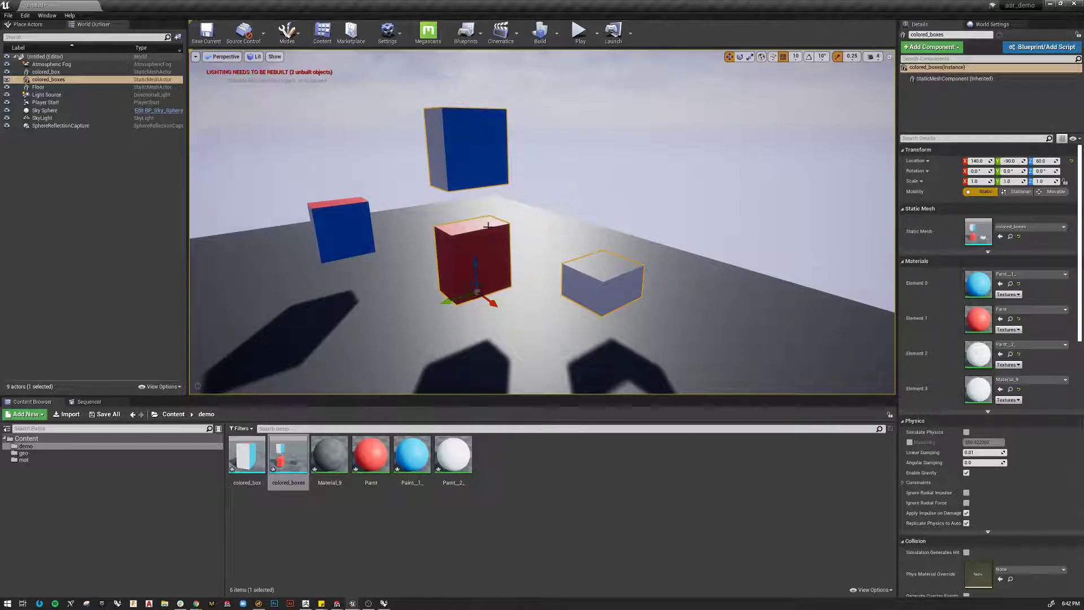
Focus on the colored_box actor and inspect its differently colored faces from around it
{"action": "left_click_drag", "start_coordinate": [419, 240], "coordinate": [531, 240], "text": "alt"}
{"action": "left_click", "coordinate": [352, 271]}
{"action": "key", "text": "f"}
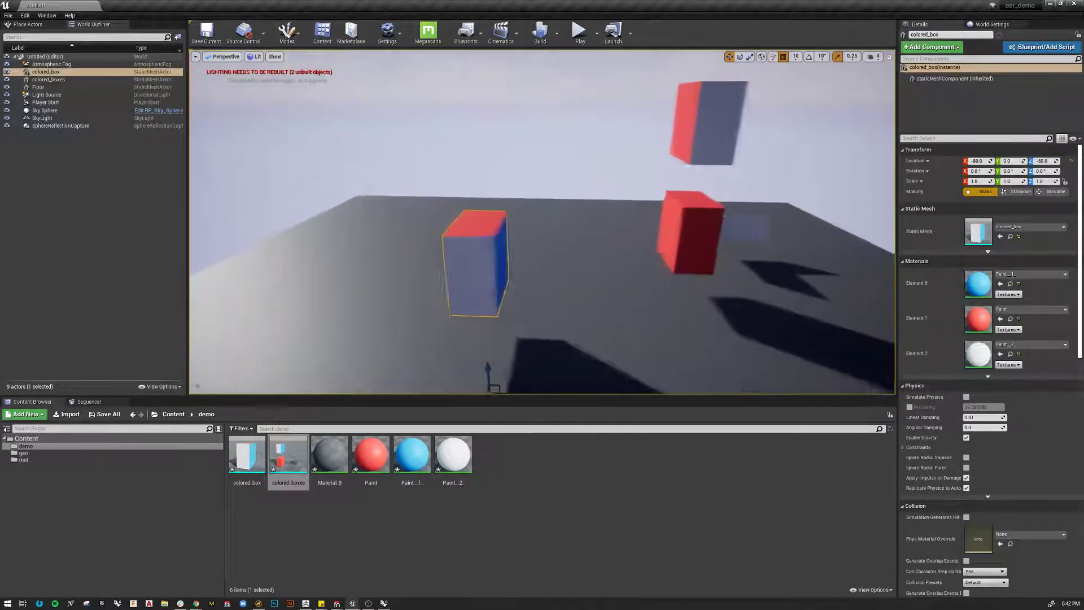
{"action": "left_click_drag", "start_coordinate": [613, 241], "coordinate": [497, 241], "text": "alt"}
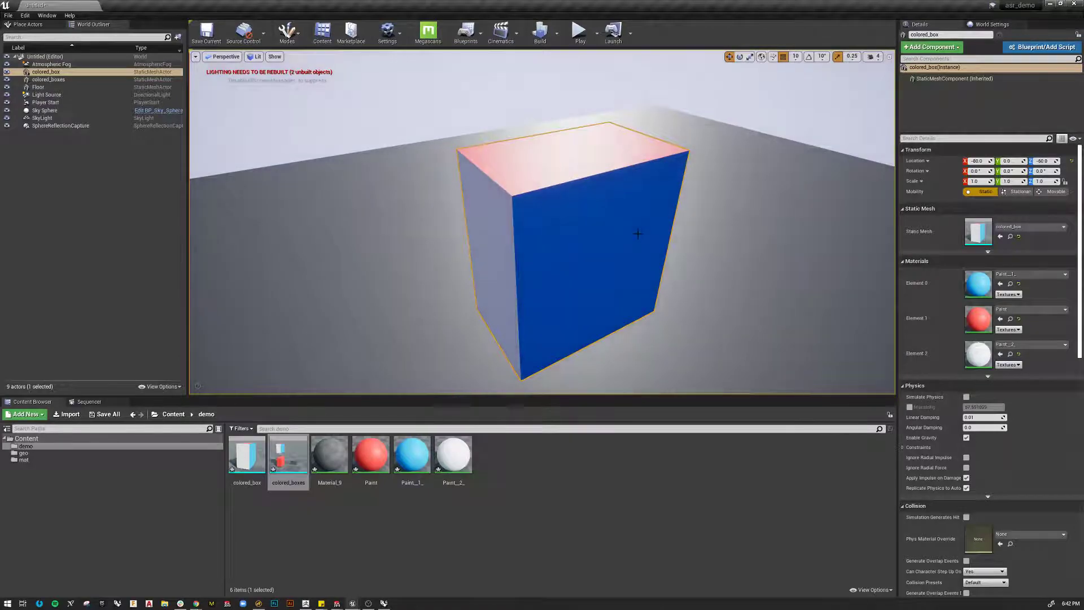
Switch to Rhino and select the painted box's surfaces, the red mesh and the open box's surfaces in turn to compare them
{"action": "left_click", "coordinate": [384, 603]}
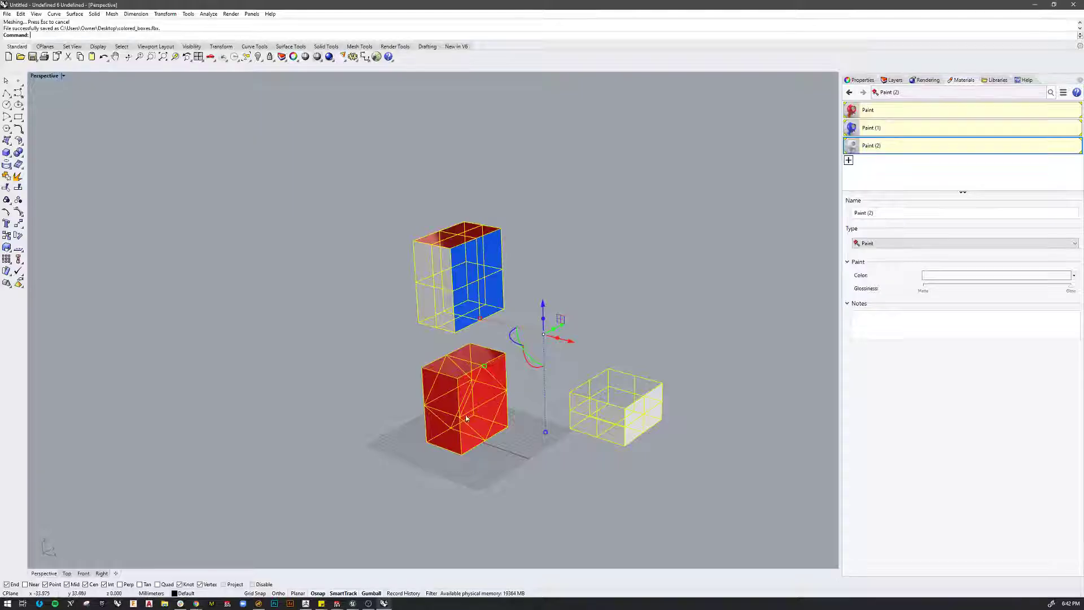
{"action": "key", "text": "Escape"}
{"action": "left_click_drag", "start_coordinate": [358, 190], "coordinate": [553, 335]}
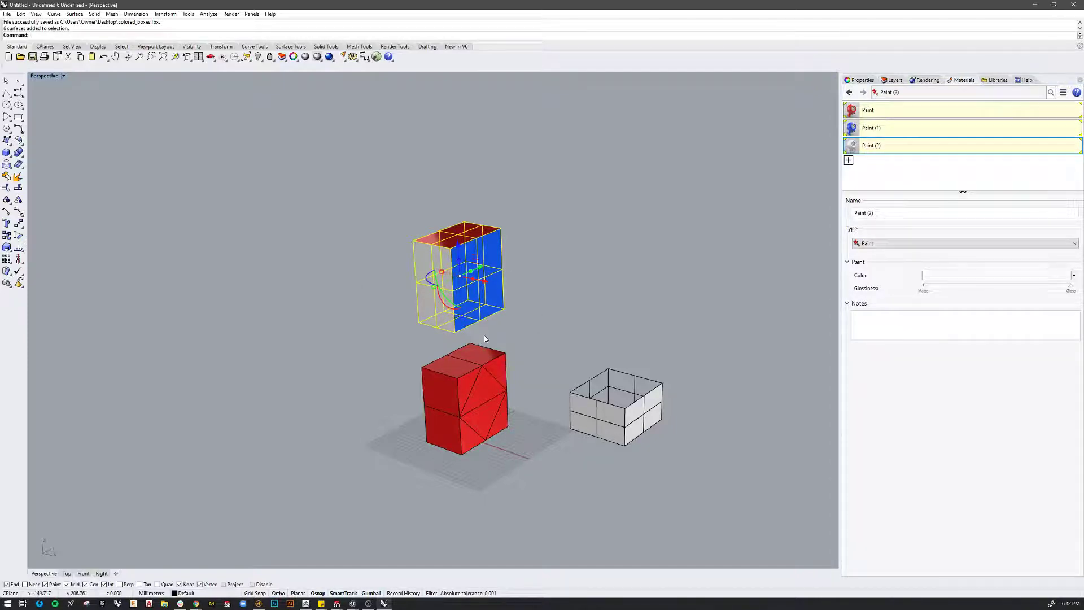
{"action": "left_click", "coordinate": [471, 386]}
{"action": "left_click", "coordinate": [604, 413]}
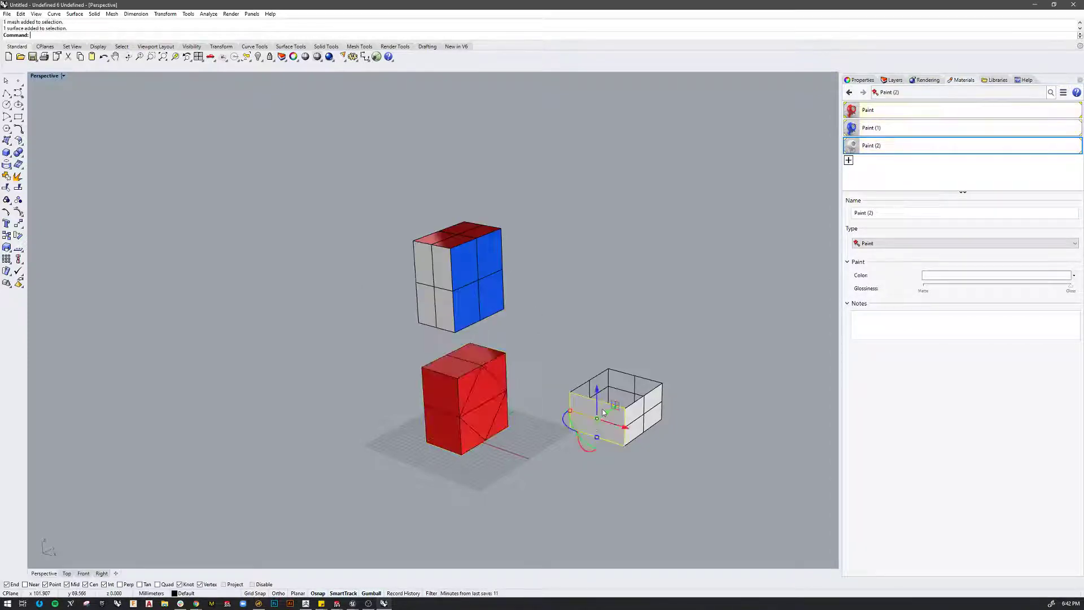
{"action": "left_click_drag", "start_coordinate": [546, 342], "coordinate": [671, 468]}
{"action": "left_click", "coordinate": [440, 395]}
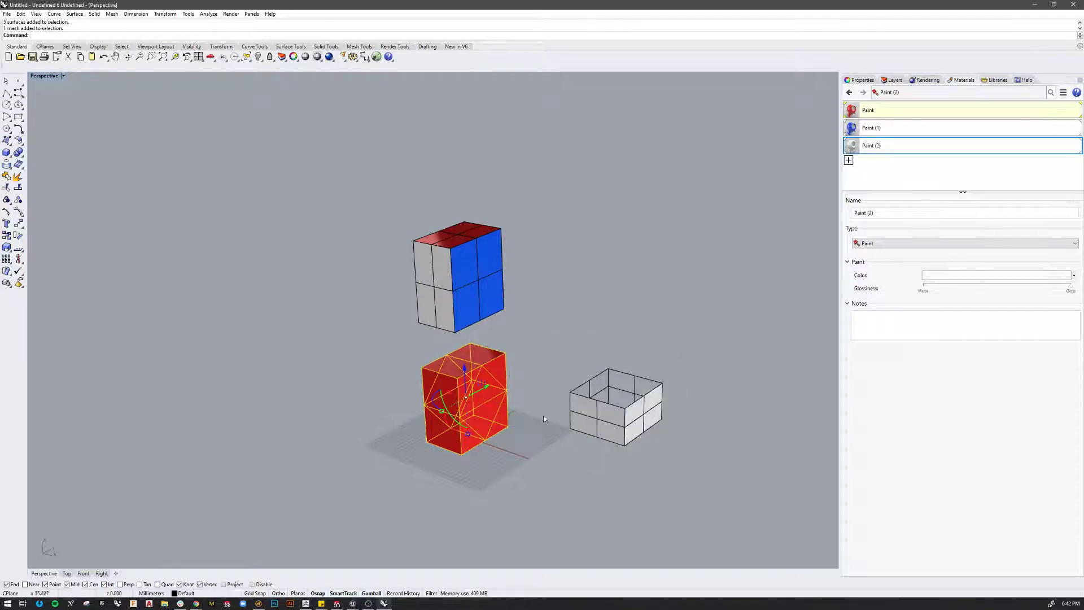
{"action": "left_click", "coordinate": [570, 479]}
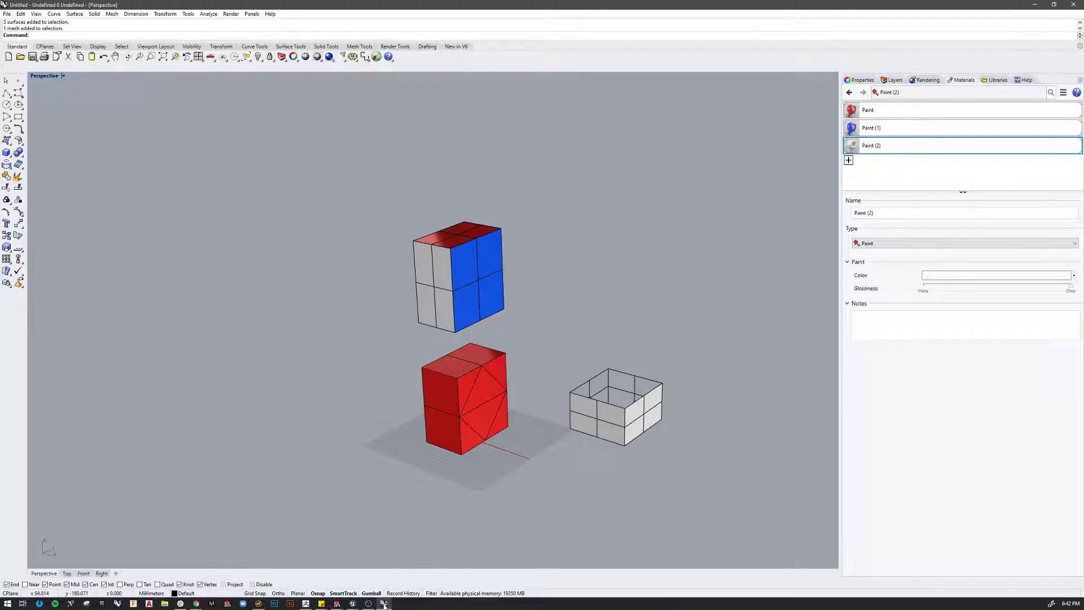
Switch to the Unreal Editor and examine the open box of the colored_boxes mesh from several directions
{"action": "left_click", "coordinate": [353, 604]}
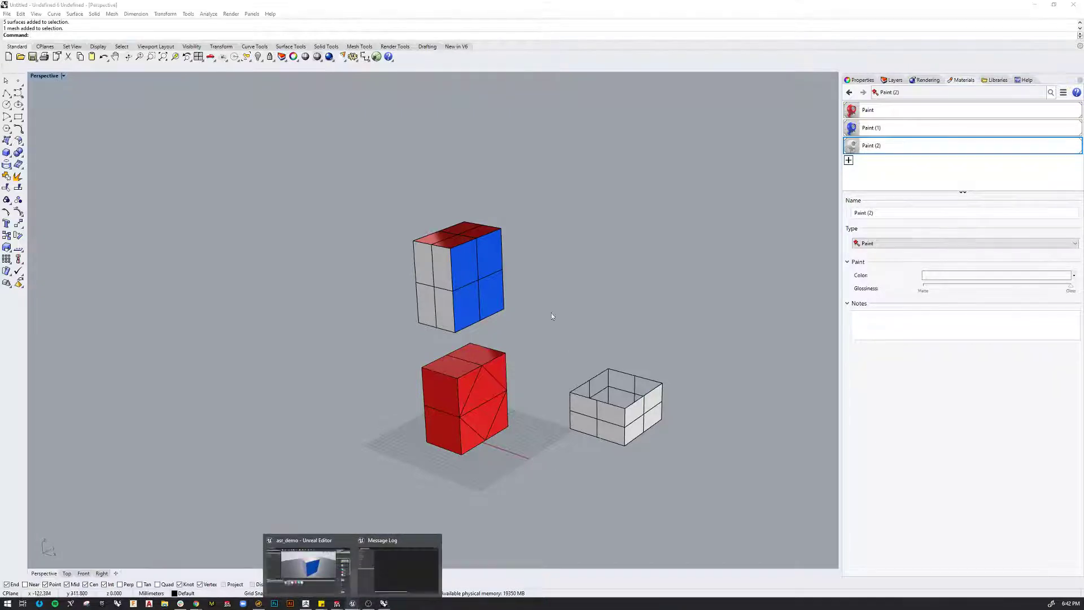
{"action": "left_click", "coordinate": [332, 573]}
{"action": "right_click_drag", "start_coordinate": [624, 262], "coordinate": [714, 203]}
{"action": "key", "text": "s"}
{"action": "key", "text": "a"}
{"action": "key", "text": "d"}
{"action": "key", "text": "d"}
{"action": "key", "text": "w"}
{"action": "right_click_drag", "start_coordinate": [463, 356], "coordinate": [627, 244]}
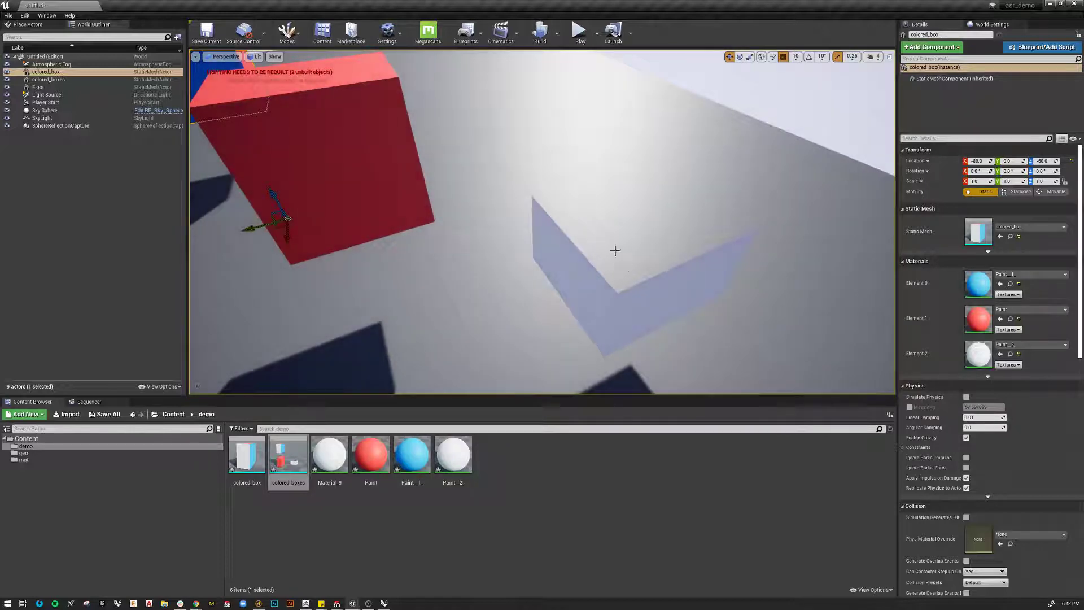
Hide the floor and examine the open box's single-sided faces from below
{"action": "right_click_drag", "start_coordinate": [570, 303], "coordinate": [513, 372]}
{"action": "scroll", "coordinate": [570, 303], "scroll_direction": "down", "scroll_amount": 6}
{"action": "left_click", "coordinate": [570, 302]}
{"action": "key", "text": "h"}
{"action": "scroll", "coordinate": [515, 266], "scroll_direction": "up", "scroll_amount": 6}
{"action": "left_click", "coordinate": [513, 246]}
{"action": "key", "text": "s"}
{"action": "scroll", "coordinate": [514, 303], "scroll_direction": "up", "scroll_amount": 1}
{"action": "key", "text": "w"}
{"action": "key", "text": "s"}
{"action": "scroll", "coordinate": [530, 293], "scroll_direction": "down", "scroll_amount": 1}
{"action": "left_click", "coordinate": [542, 211]}
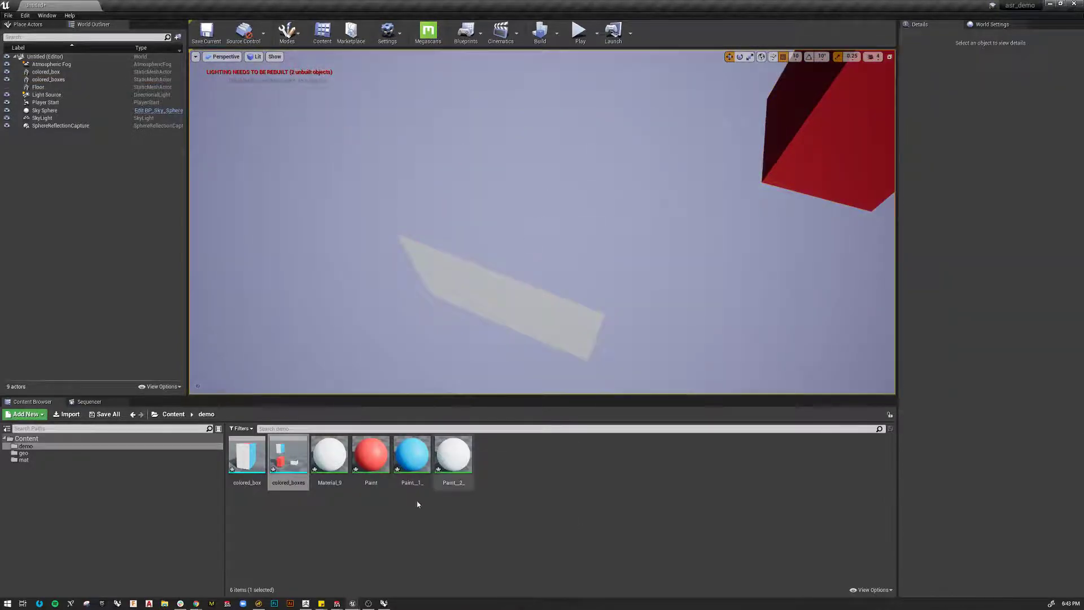
Switch to Rhino, select a side surface of the open box, and examine its walls up close
{"action": "left_click", "coordinate": [383, 603]}
{"action": "right_click_drag", "start_coordinate": [550, 485], "coordinate": [554, 440]}
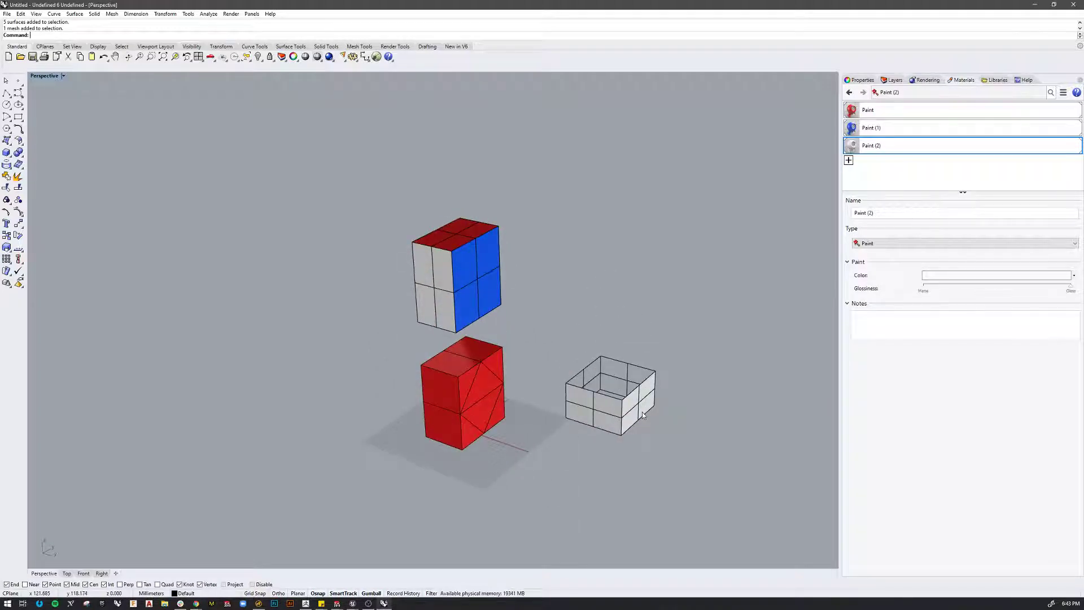
{"action": "left_click", "coordinate": [648, 390]}
{"action": "key", "text": "Escape"}
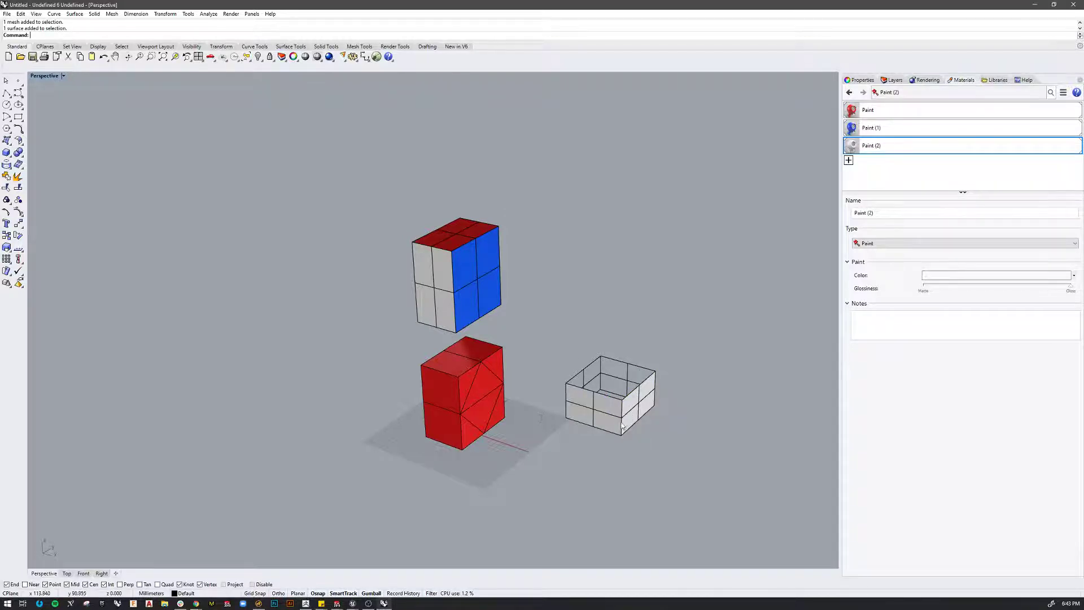
{"action": "right_click_drag", "start_coordinate": [622, 426], "coordinate": [561, 412]}
{"action": "scroll", "coordinate": [711, 468], "scroll_direction": "up", "scroll_amount": 4}
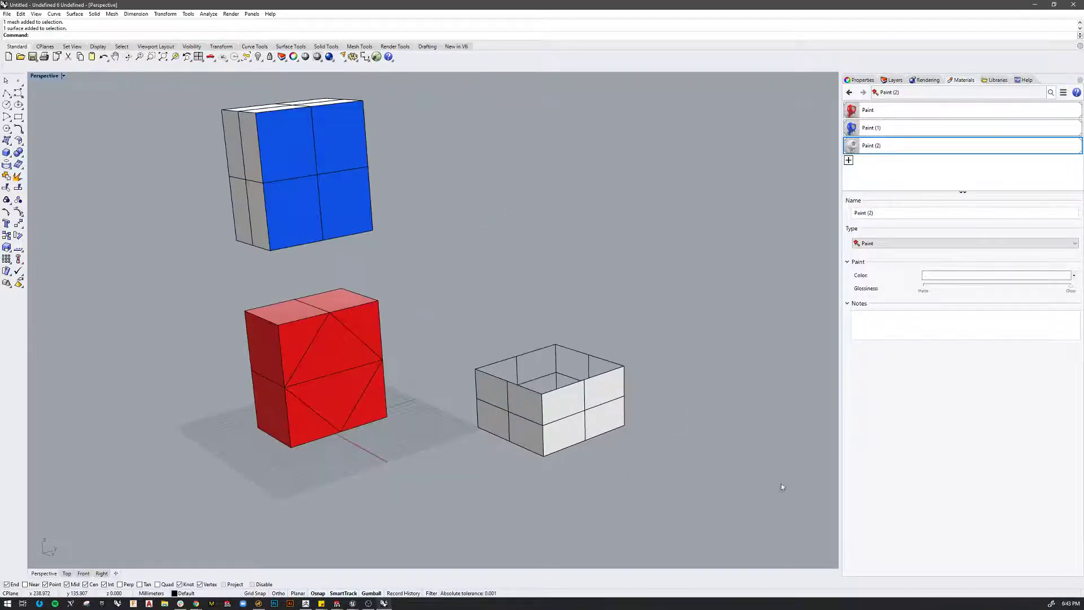
Display the red mesh's normal directions with the Dir command and examine them from several angles
{"action": "scroll", "coordinate": [472, 387], "scroll_direction": "up", "scroll_amount": 1}
{"action": "right_click_drag", "start_coordinate": [472, 387], "coordinate": [515, 358]}
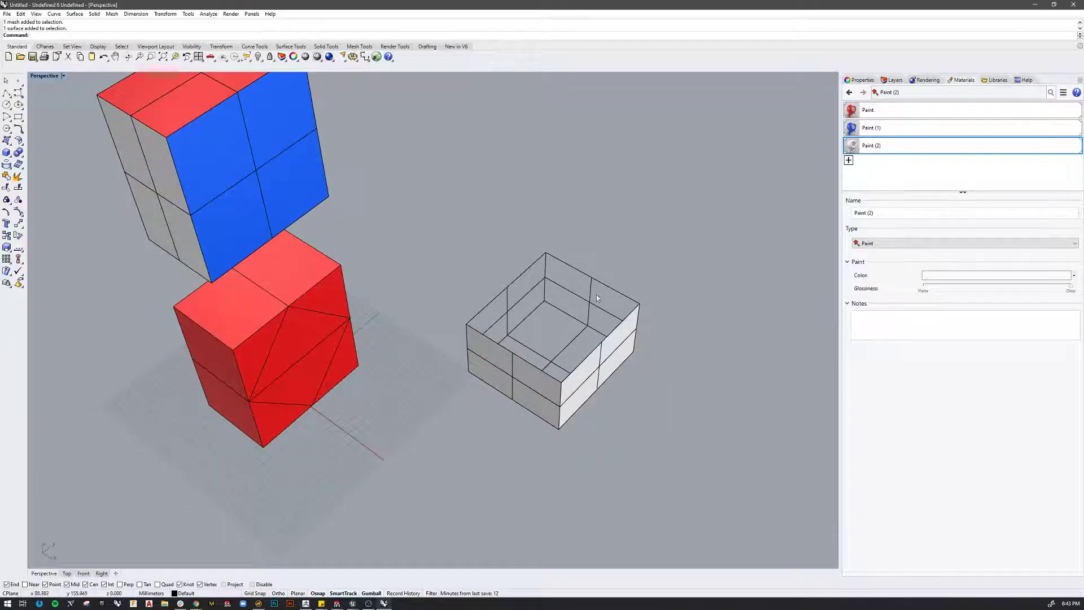
{"action": "right_click_drag", "start_coordinate": [653, 399], "coordinate": [564, 333]}
{"action": "right_click_drag", "start_coordinate": [661, 360], "coordinate": [660, 352]}
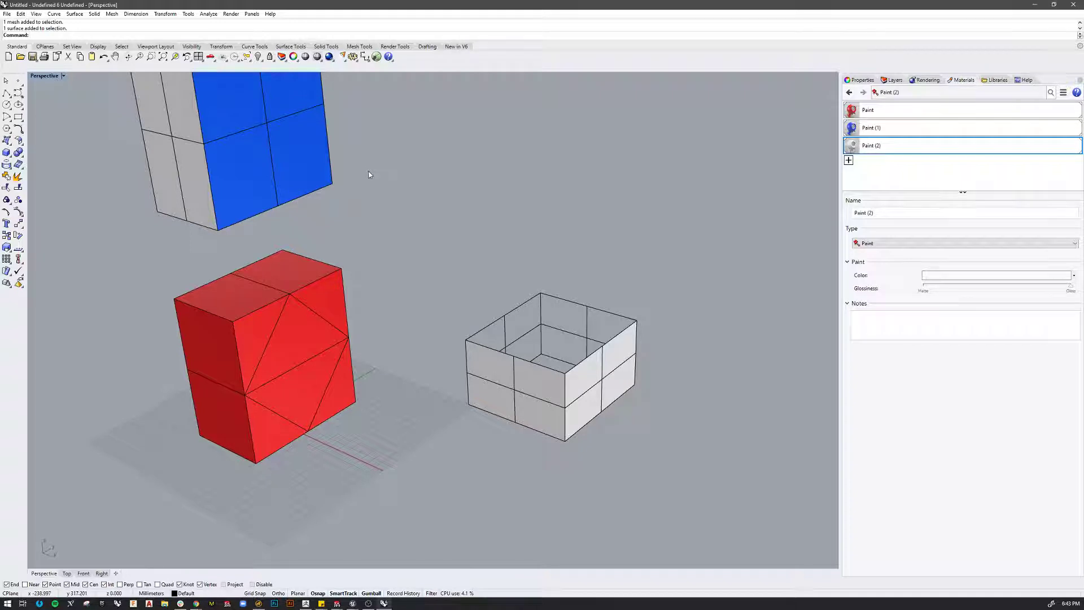
{"action": "type", "text": "ir"}
{"action": "key", "text": "Return"}
{"action": "left_click", "coordinate": [332, 304]}
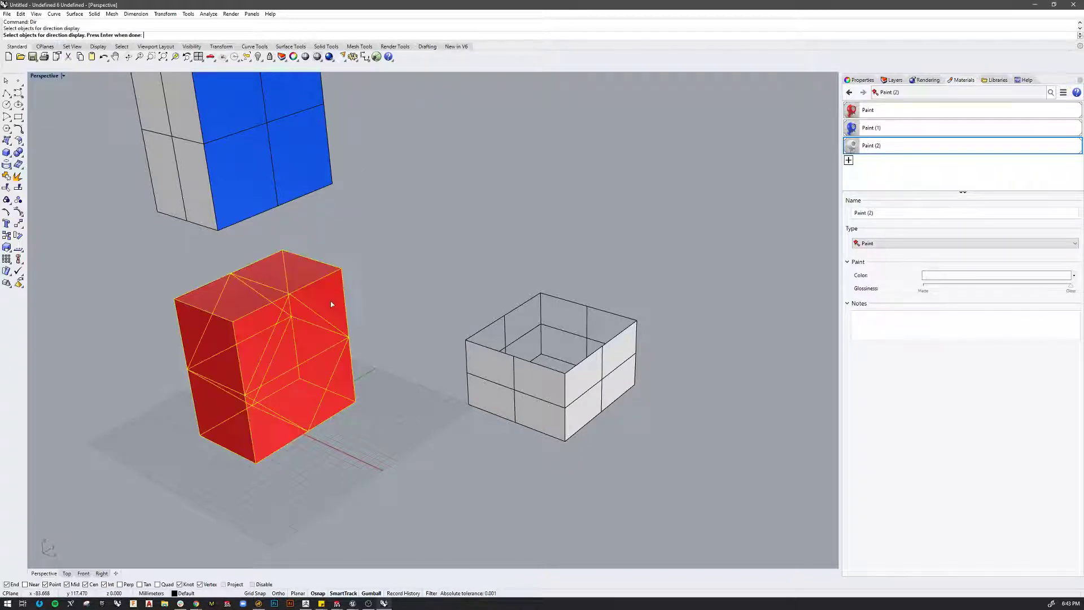
{"action": "key", "text": "Return"}
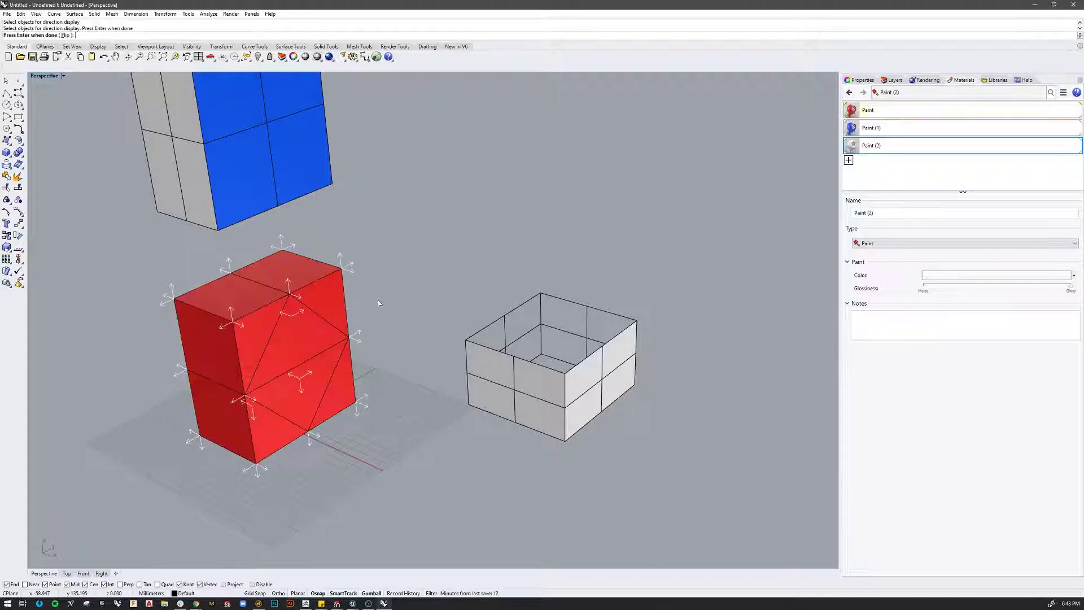
{"action": "right_click_drag", "start_coordinate": [378, 303], "coordinate": [404, 289]}
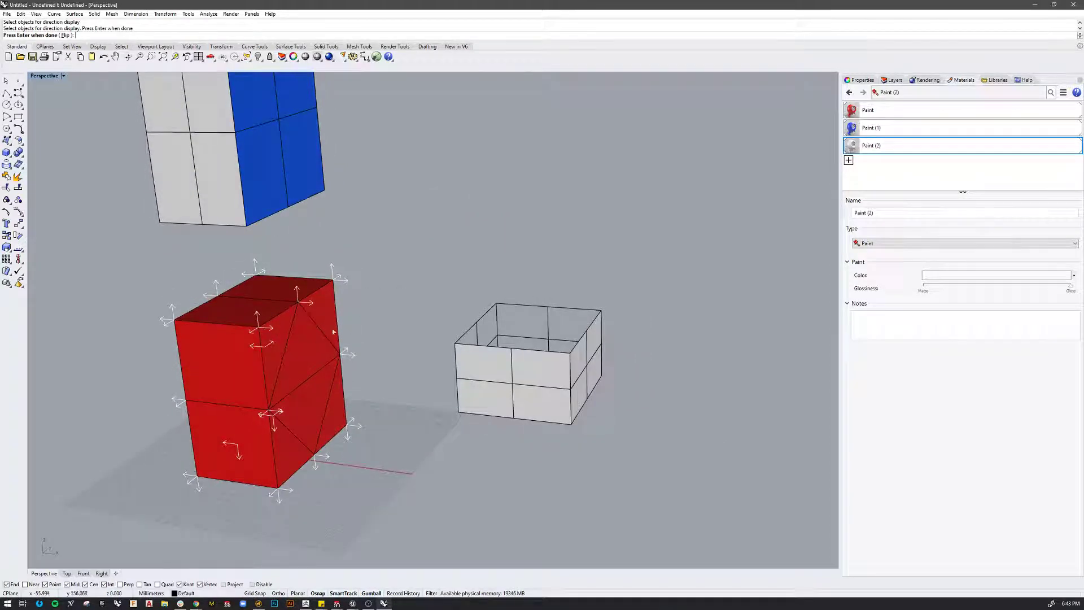
{"action": "right_click_drag", "start_coordinate": [301, 355], "coordinate": [341, 284]}
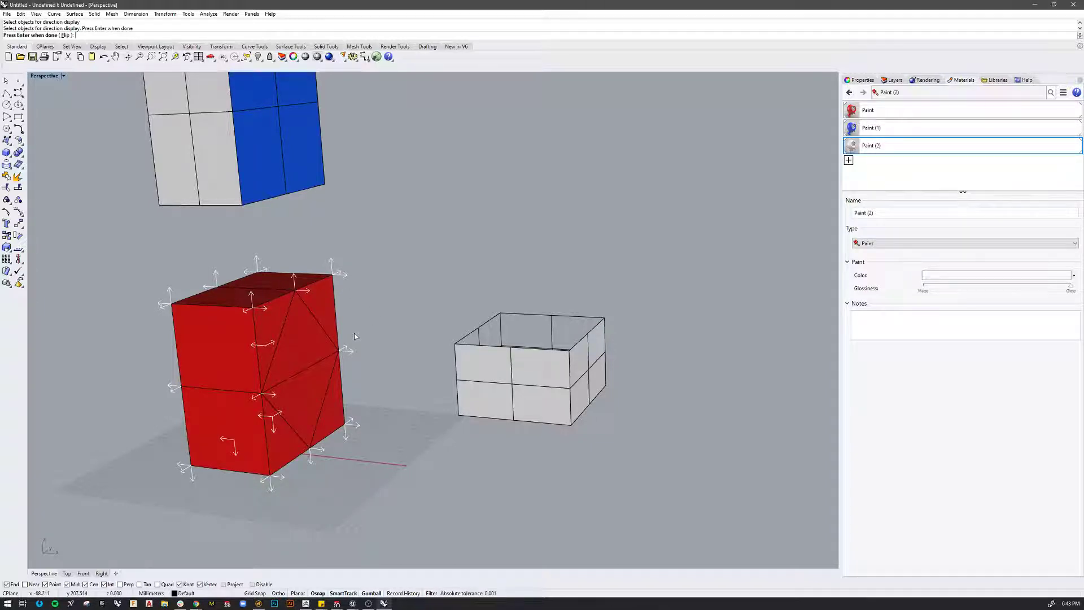
Flip the red mesh's normals inward and back again, and end the direction display
{"action": "type", "text": "f"}
{"action": "key", "text": "Return"}
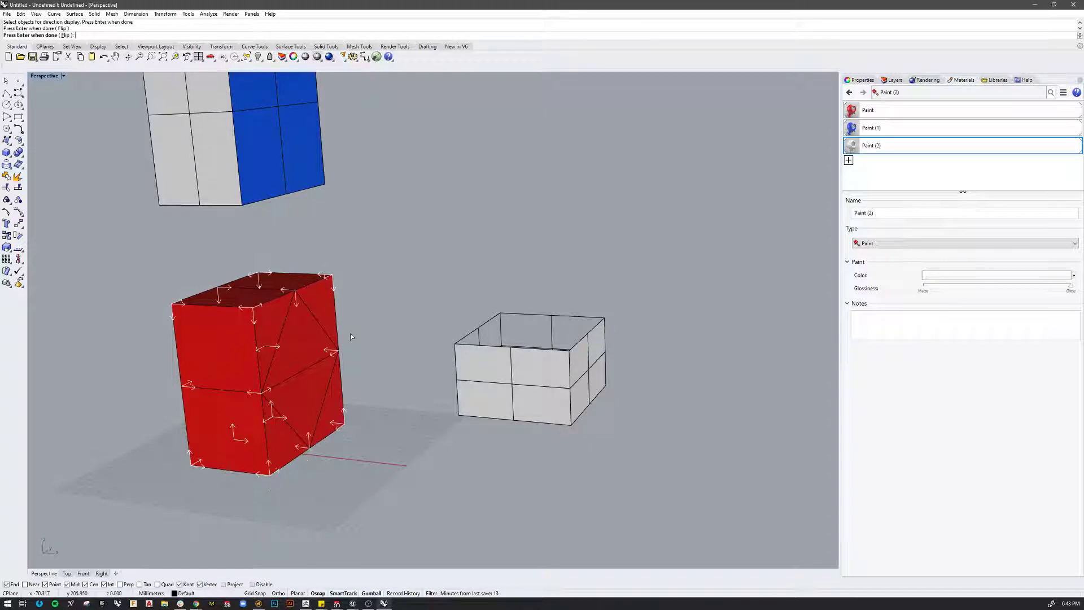
{"action": "left_click", "coordinate": [320, 310]}
{"action": "left_click", "coordinate": [337, 291]}
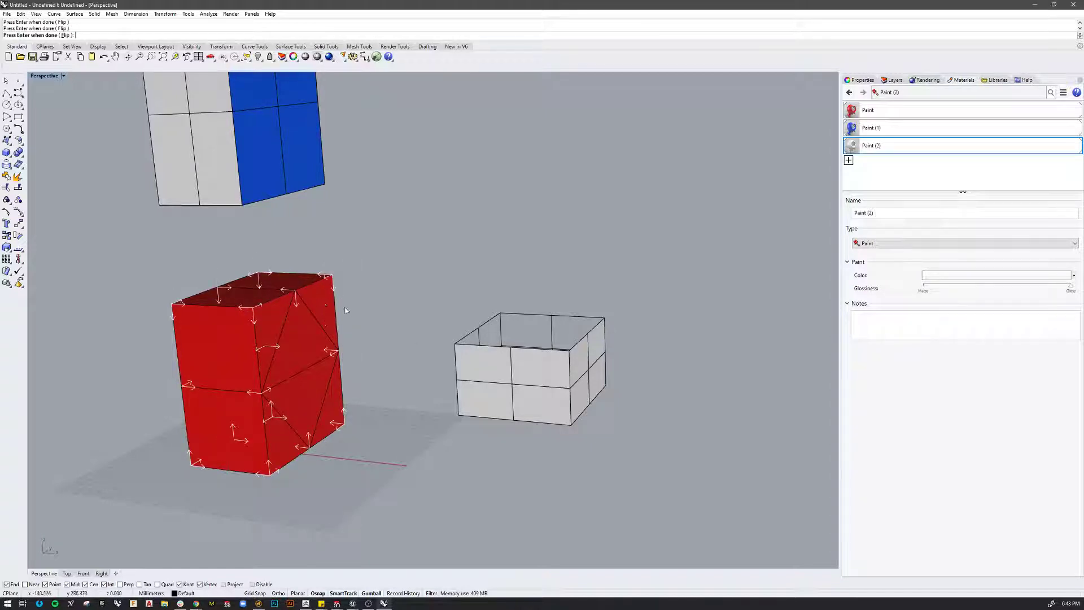
{"action": "left_click", "coordinate": [334, 295]}
{"action": "key", "text": "Return"}
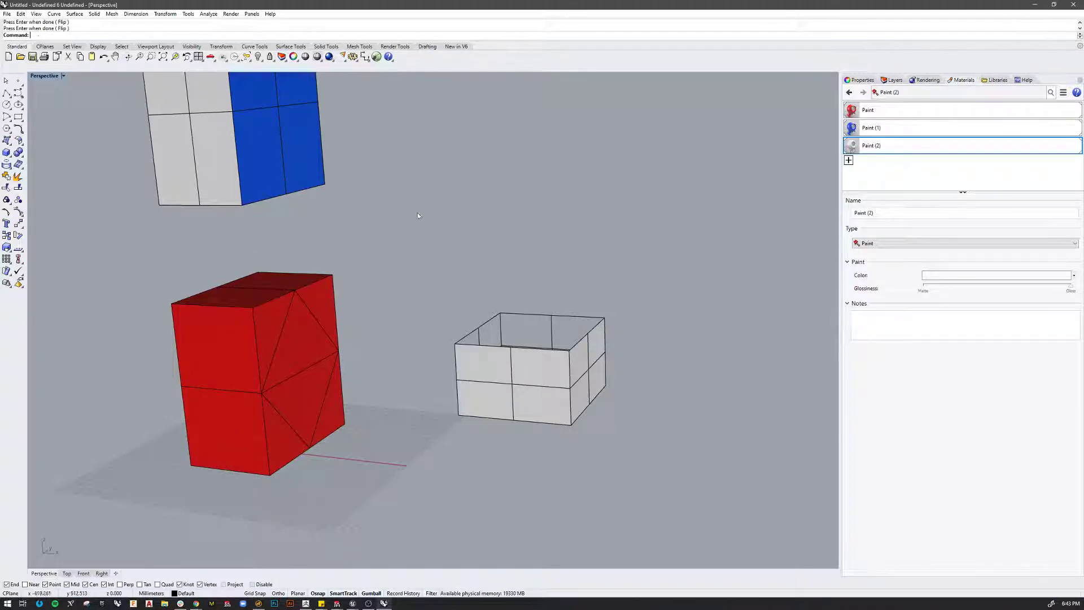
Display the normal directions of all the open box's surfaces with Dir and flip the back wall's normal inward
{"action": "type", "text": "Dir"}
{"action": "key", "text": "Return"}
{"action": "left_click_drag", "start_coordinate": [432, 298], "coordinate": [654, 487]}
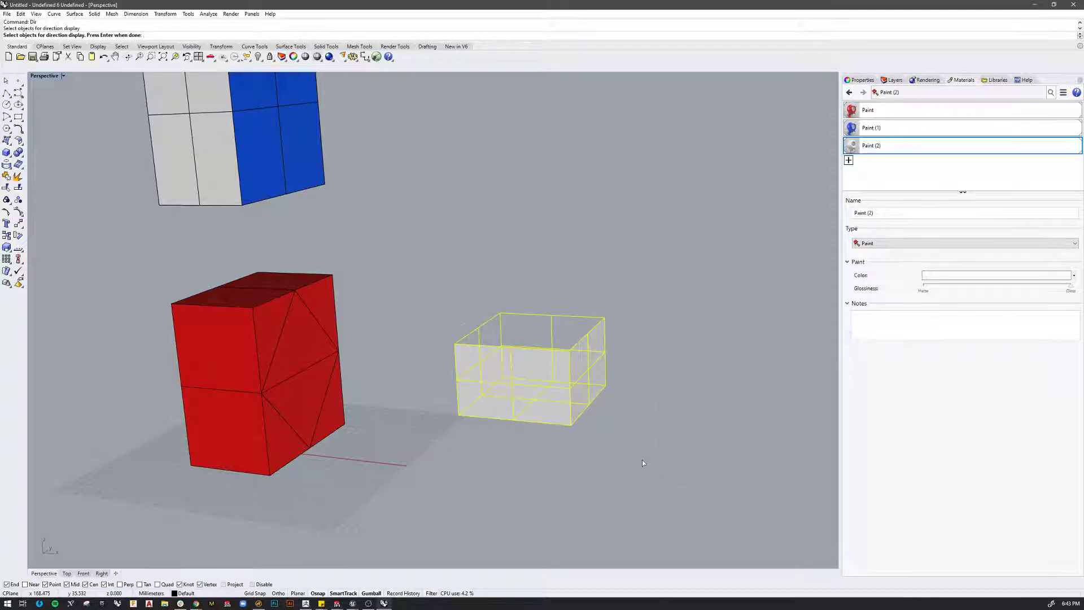
{"action": "key", "text": "Return"}
{"action": "right_click_drag", "start_coordinate": [642, 460], "coordinate": [508, 459]}
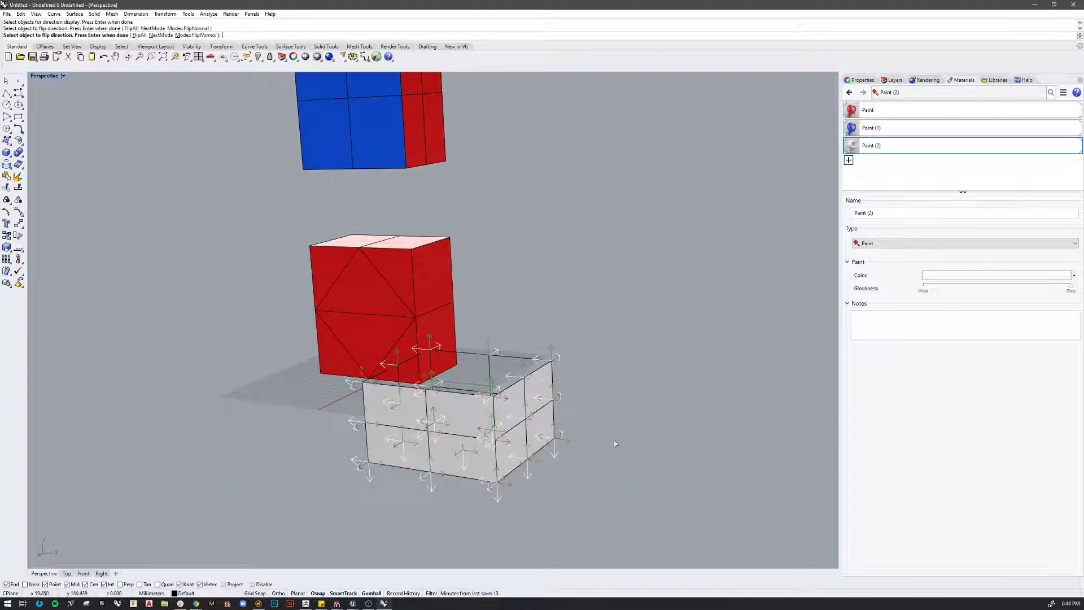
{"action": "right_click_drag", "start_coordinate": [623, 435], "coordinate": [605, 399]}
{"action": "key", "text": "Return"}
{"action": "right_click_drag", "start_coordinate": [631, 327], "coordinate": [756, 385]}
{"action": "scroll", "coordinate": [543, 574], "scroll_direction": "down", "scroll_amount": 2}
Return from the Front view to a maximized Perspective viewport showing all the boxes
{"action": "scroll", "coordinate": [525, 536], "scroll_direction": "down", "scroll_amount": 10}
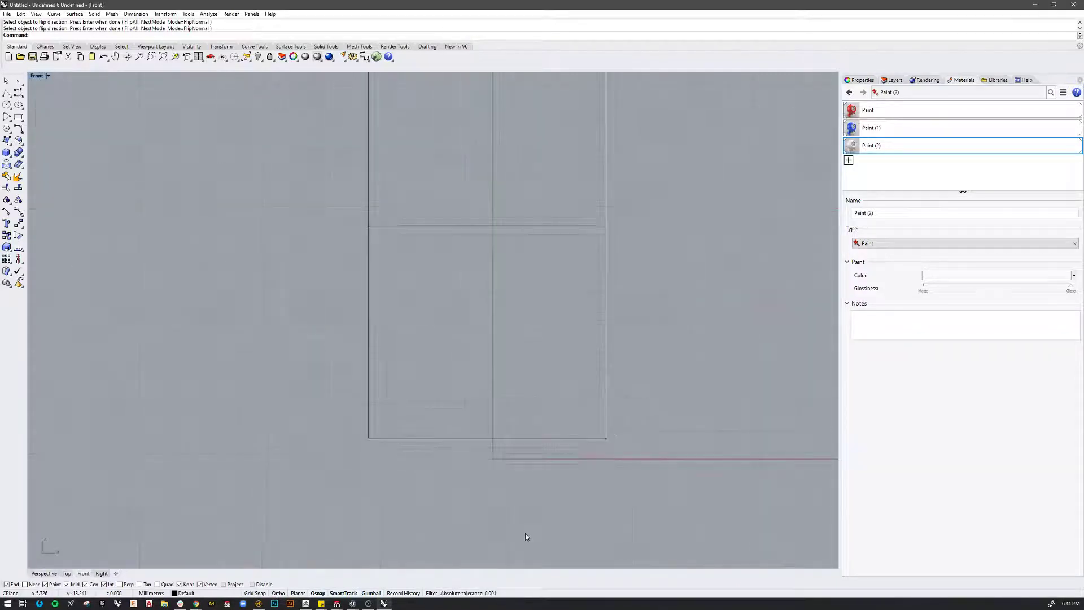
{"action": "scroll", "coordinate": [525, 537], "scroll_direction": "down", "scroll_amount": 3}
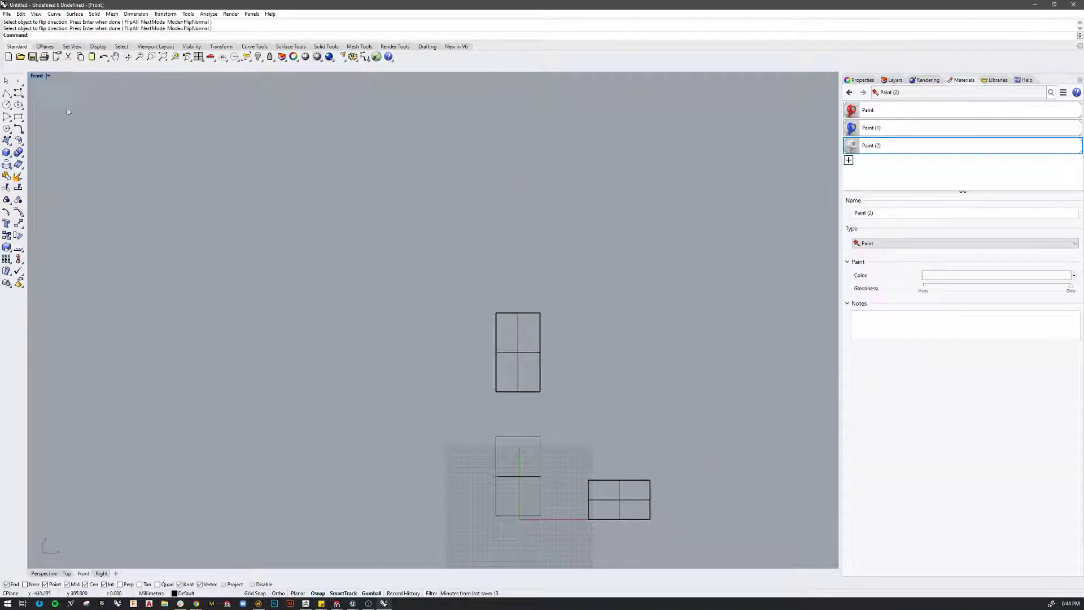
{"action": "double_click", "coordinate": [35, 76]}
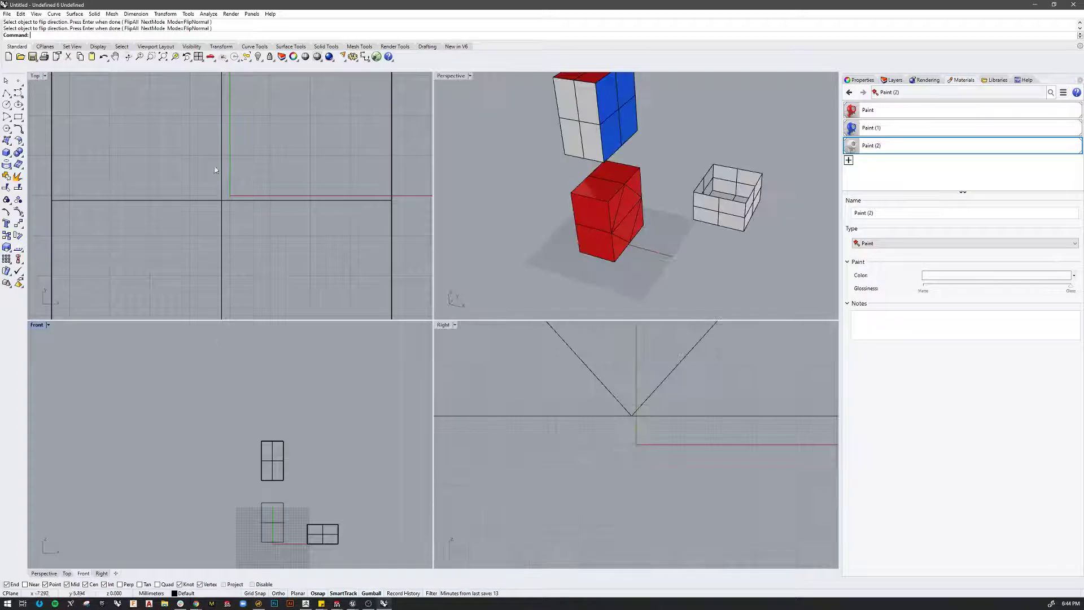
{"action": "double_click", "coordinate": [448, 77]}
{"action": "right_click_drag", "start_coordinate": [460, 411], "coordinate": [449, 409]}
{"action": "scroll", "coordinate": [450, 410], "scroll_direction": "down", "scroll_amount": 4}
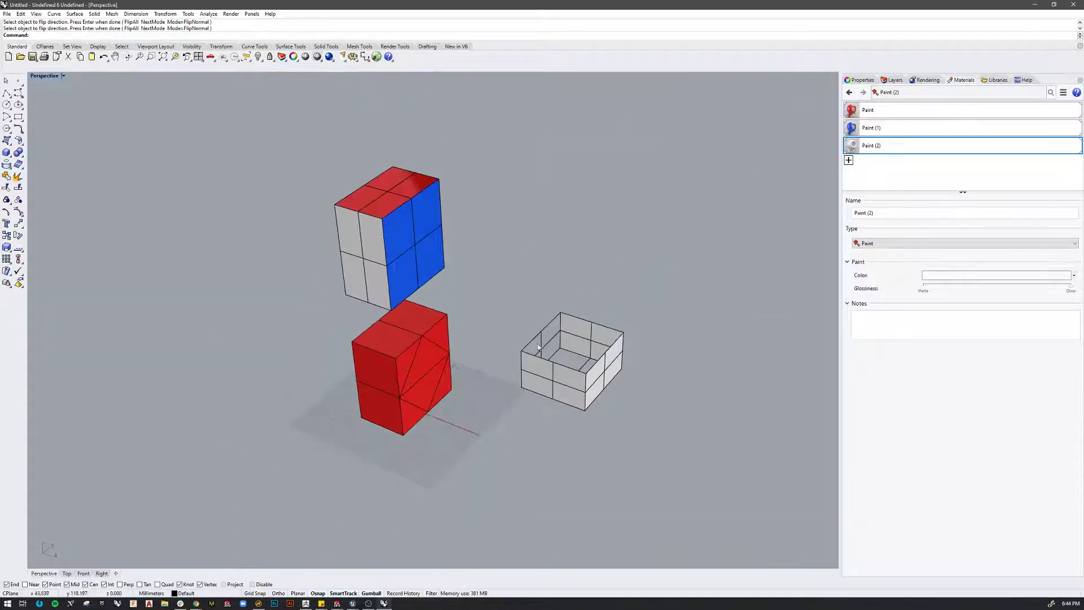
{"action": "scroll", "coordinate": [583, 287], "scroll_direction": "up", "scroll_amount": 2}
{"action": "right_click_drag", "start_coordinate": [517, 359], "coordinate": [537, 382]}
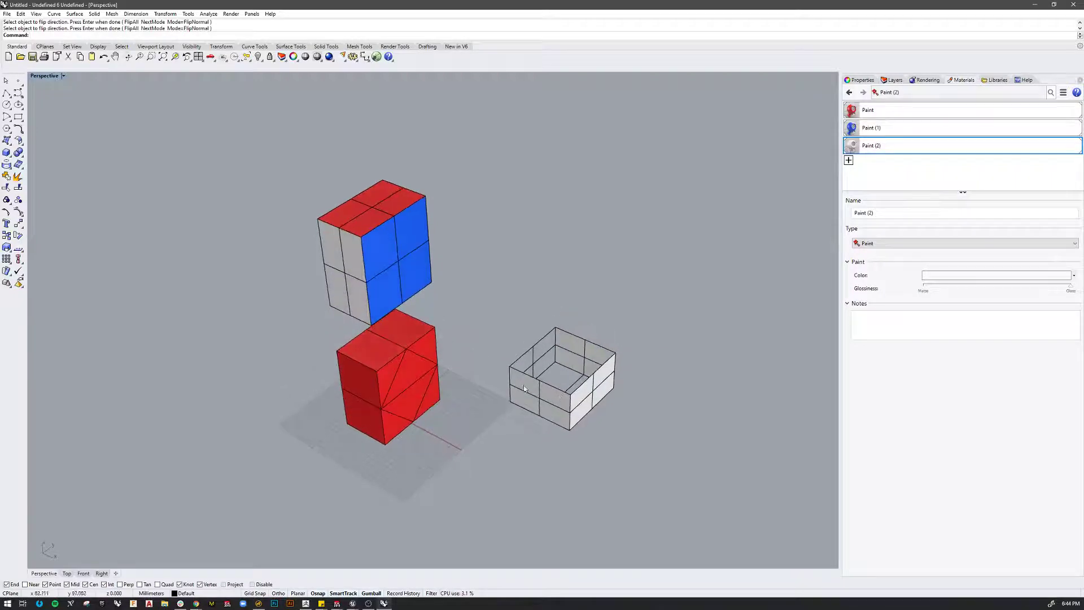
Set the Perspective viewport's display mode to Shaded and inspect the open box's bottom and wall surfaces
{"action": "left_click", "coordinate": [64, 76]}
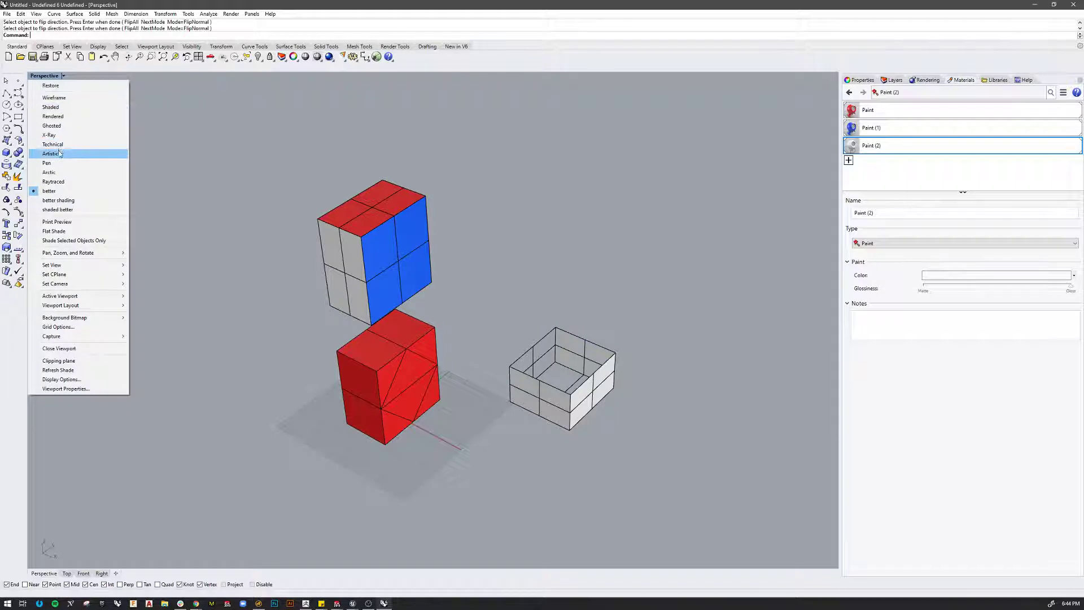
{"action": "left_click", "coordinate": [54, 107]}
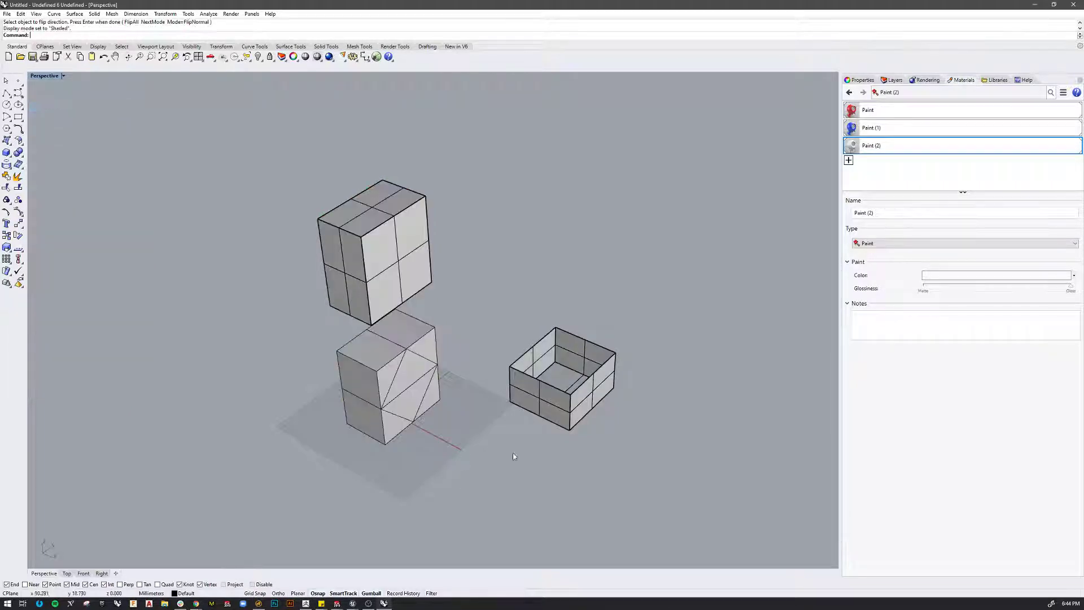
{"action": "scroll", "coordinate": [532, 457], "scroll_direction": "up", "scroll_amount": 5}
{"action": "left_click", "coordinate": [560, 382]}
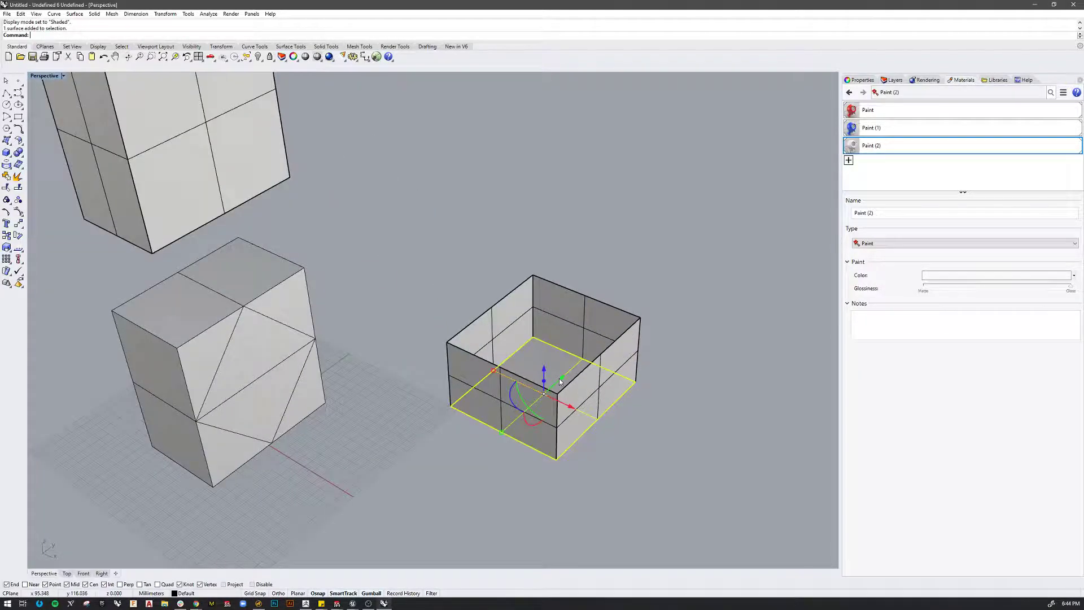
{"action": "left_click", "coordinate": [607, 325]}
{"action": "left_click", "coordinate": [706, 360]}
{"action": "right_click_drag", "start_coordinate": [705, 360], "coordinate": [627, 388]}
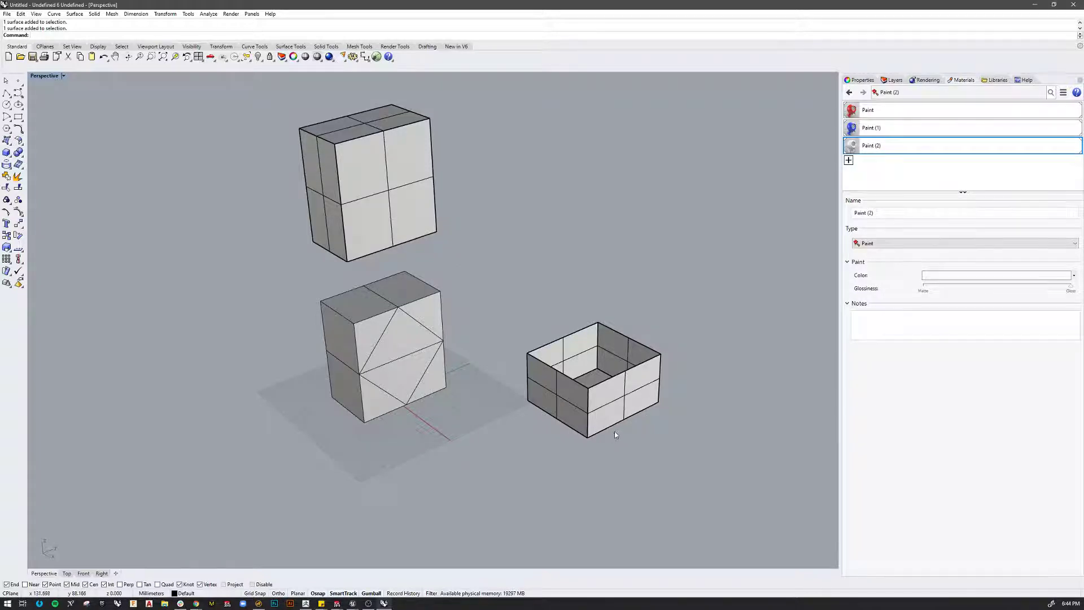
Display the normal direction of the open box's front-facing wall with Dir and examine it without flipping
{"action": "type", "text": "Dir"}
{"action": "key", "text": "Return"}
{"action": "left_click", "coordinate": [603, 409]}
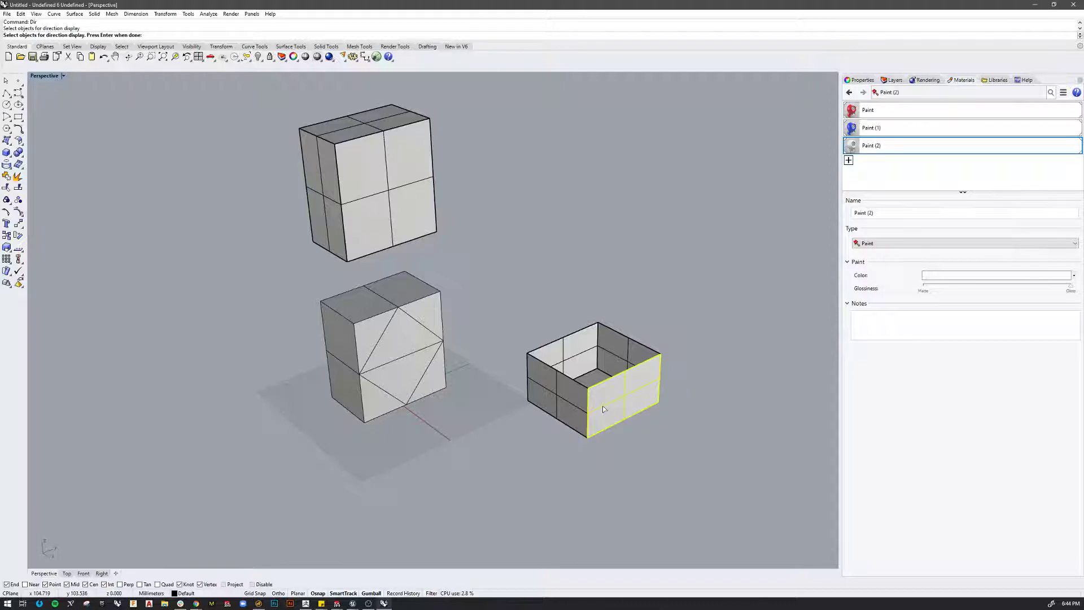
{"action": "key", "text": "Return"}
{"action": "right_click_drag", "start_coordinate": [604, 410], "coordinate": [680, 498]}
{"action": "key", "text": "Return"}
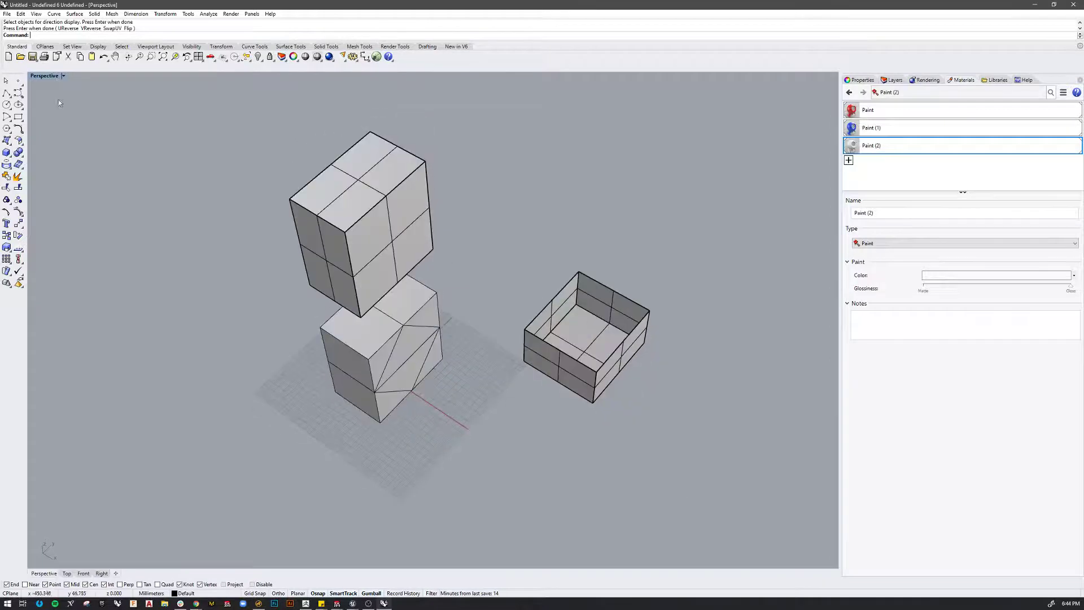
Set the Perspective viewport's display mode to better and view the boxes
{"action": "left_click", "coordinate": [63, 76]}
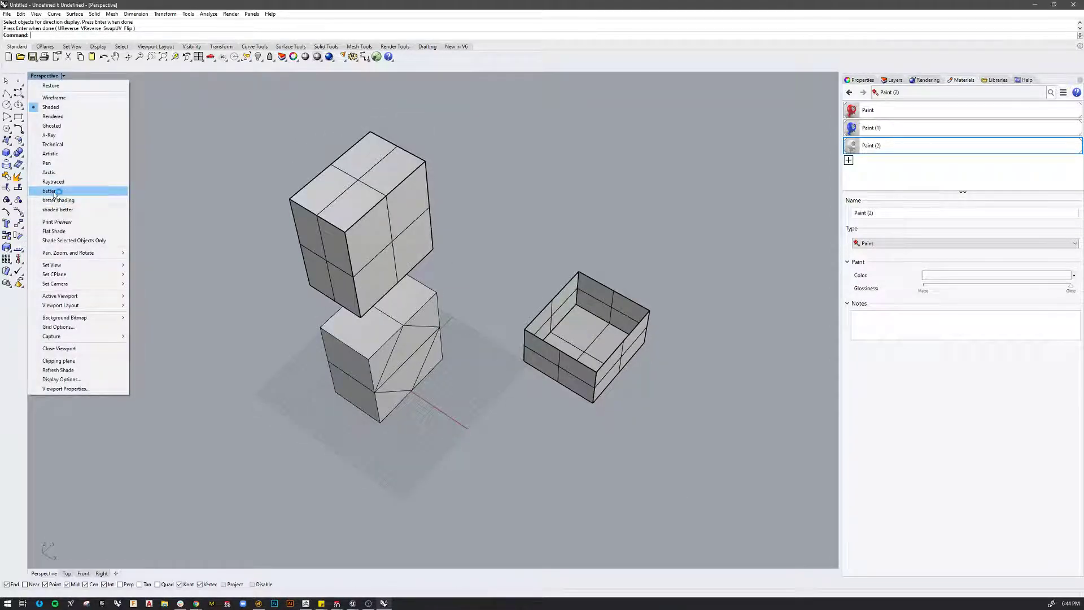
{"action": "left_click", "coordinate": [53, 192]}
{"action": "right_click_drag", "start_coordinate": [476, 290], "coordinate": [554, 339]}
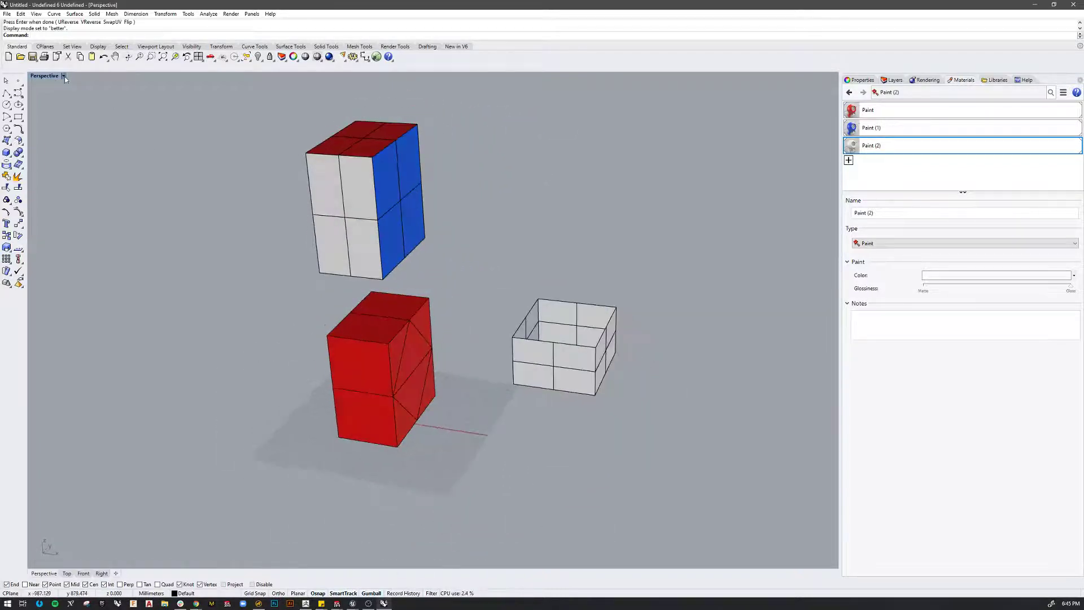
In the Rhino options, set the better display mode's backface settings to Single color for all backfaces and apply it
{"action": "left_click", "coordinate": [188, 14]}
{"action": "left_click", "coordinate": [222, 199]}
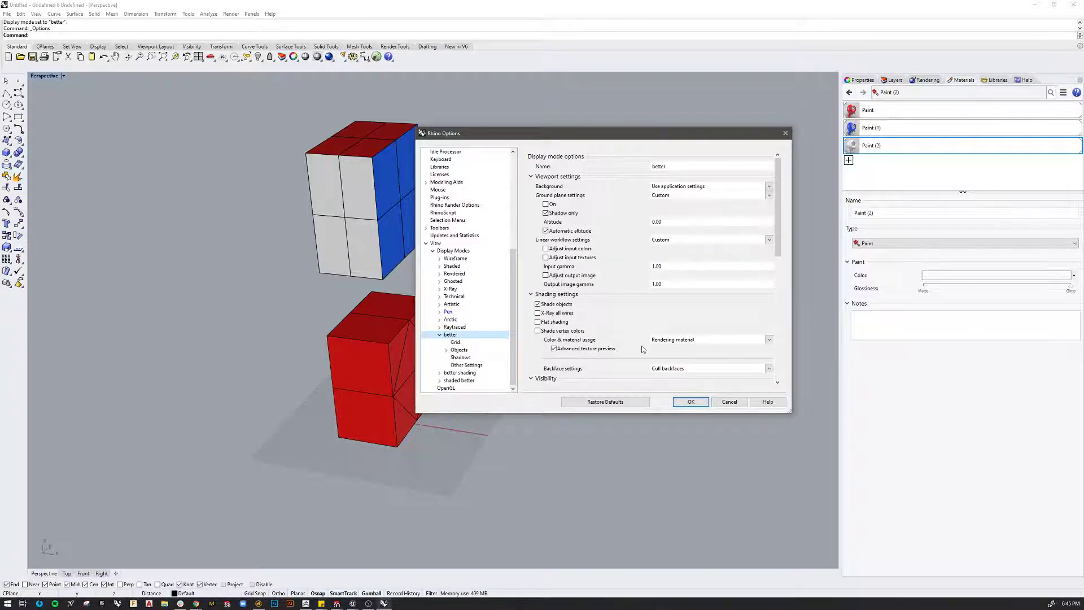
{"action": "scroll", "coordinate": [642, 350], "scroll_direction": "down", "scroll_amount": 3}
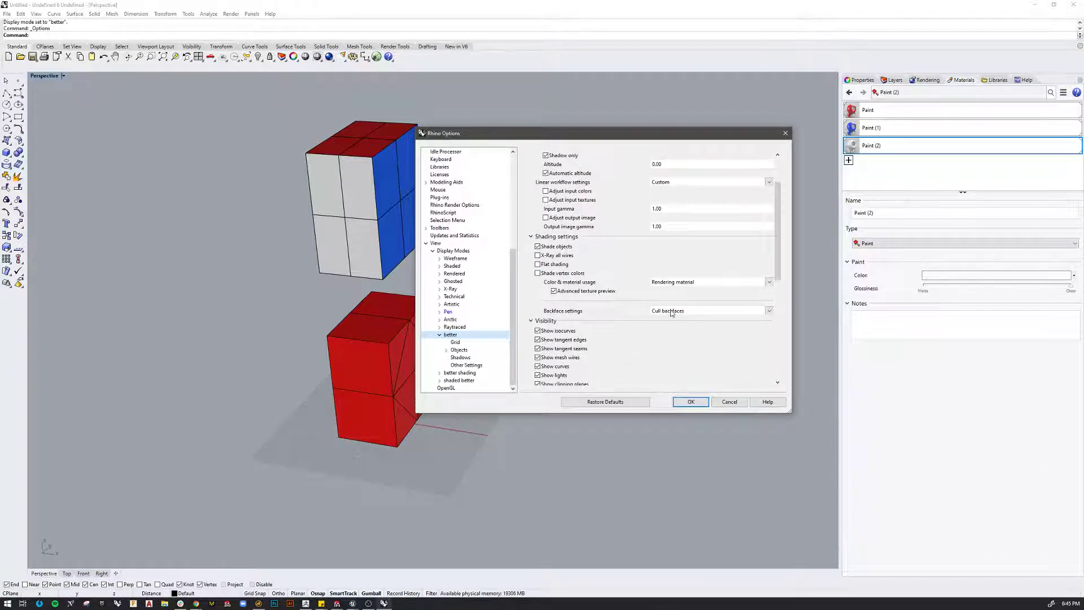
{"action": "left_click", "coordinate": [672, 313]}
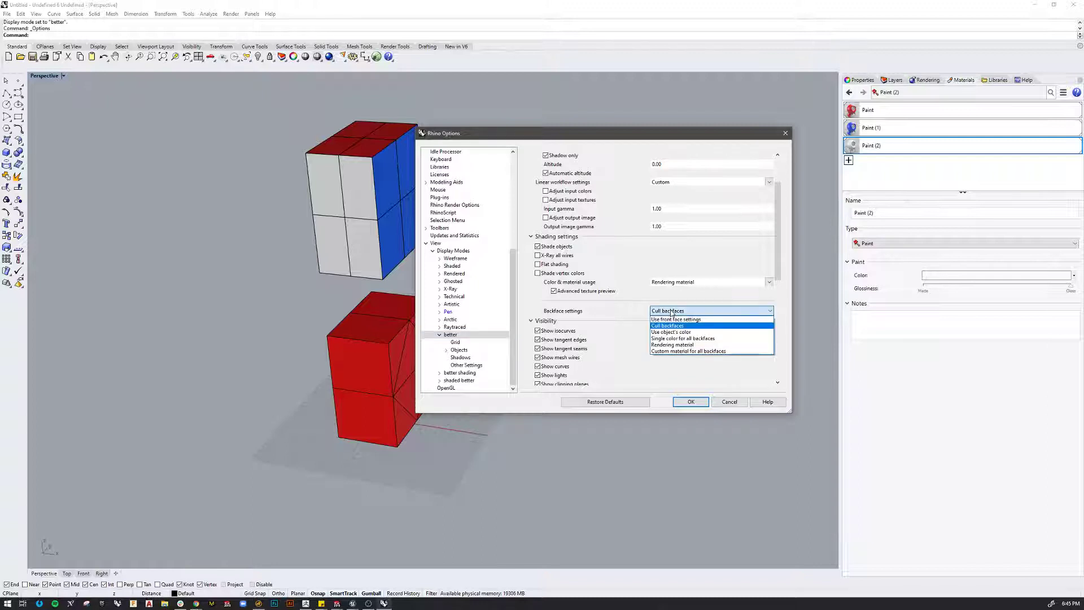
{"action": "left_click", "coordinate": [682, 338]}
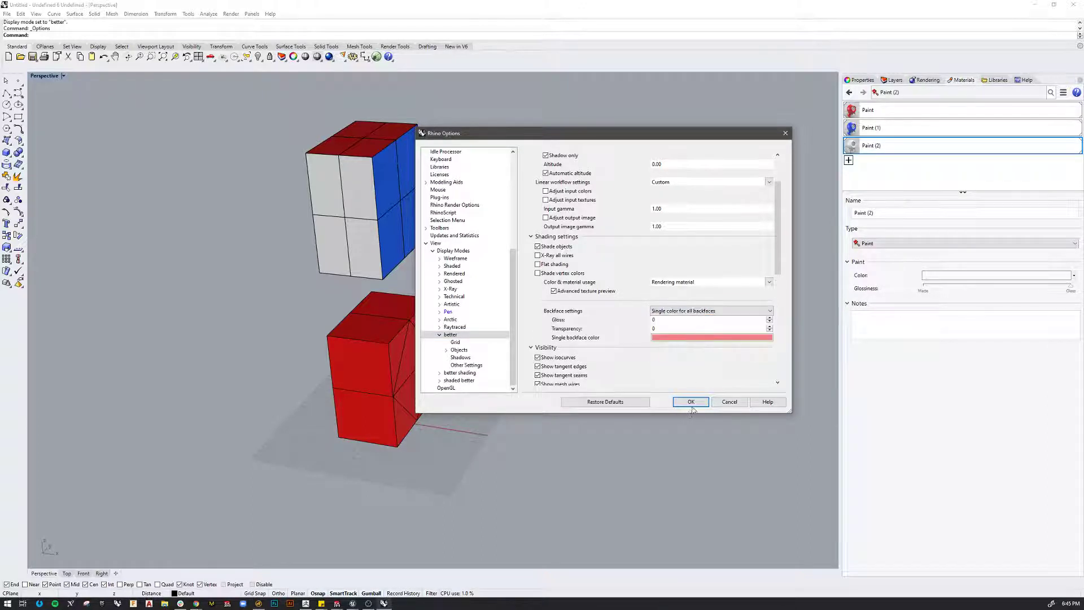
{"action": "left_click", "coordinate": [691, 402]}
{"action": "right_click_drag", "start_coordinate": [651, 287], "coordinate": [592, 383]}
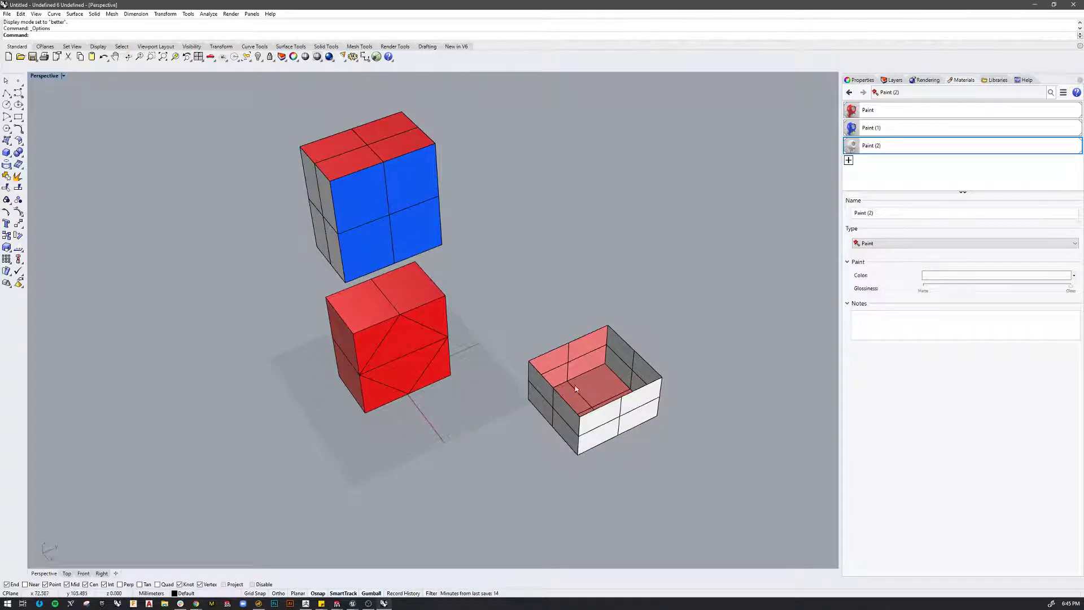
Select the open box's back wall, flip its normal outward with Dir, and check the box's backface coloring
{"action": "right_click_drag", "start_coordinate": [598, 346], "coordinate": [660, 340]}
{"action": "left_click", "coordinate": [630, 349], "text": "ctrl+shift"}
{"action": "type", "text": "D"}
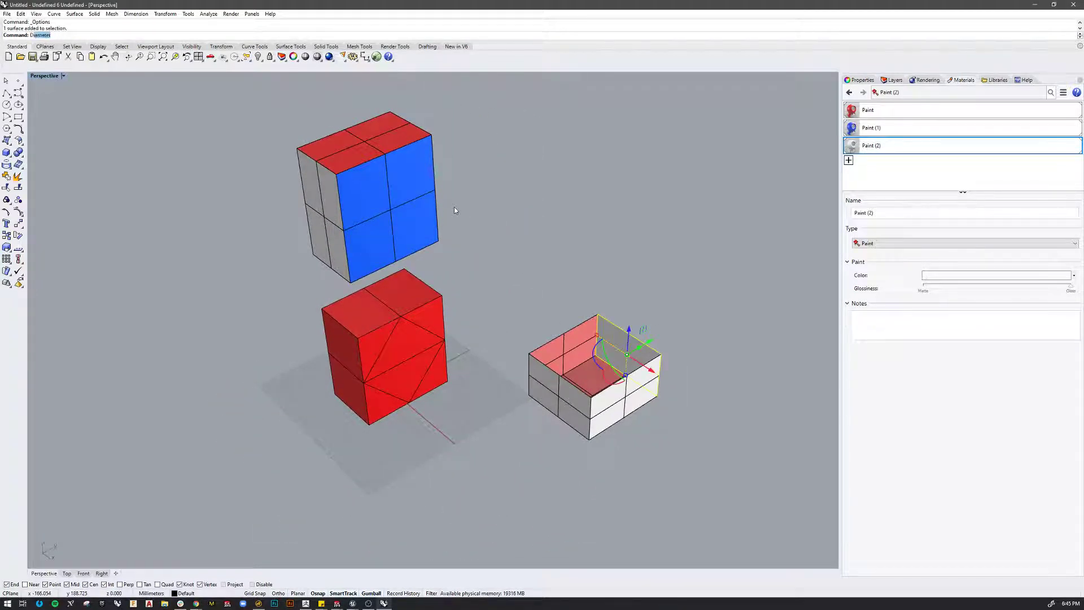
{"action": "type", "text": "ir"}
{"action": "key", "text": "Return"}
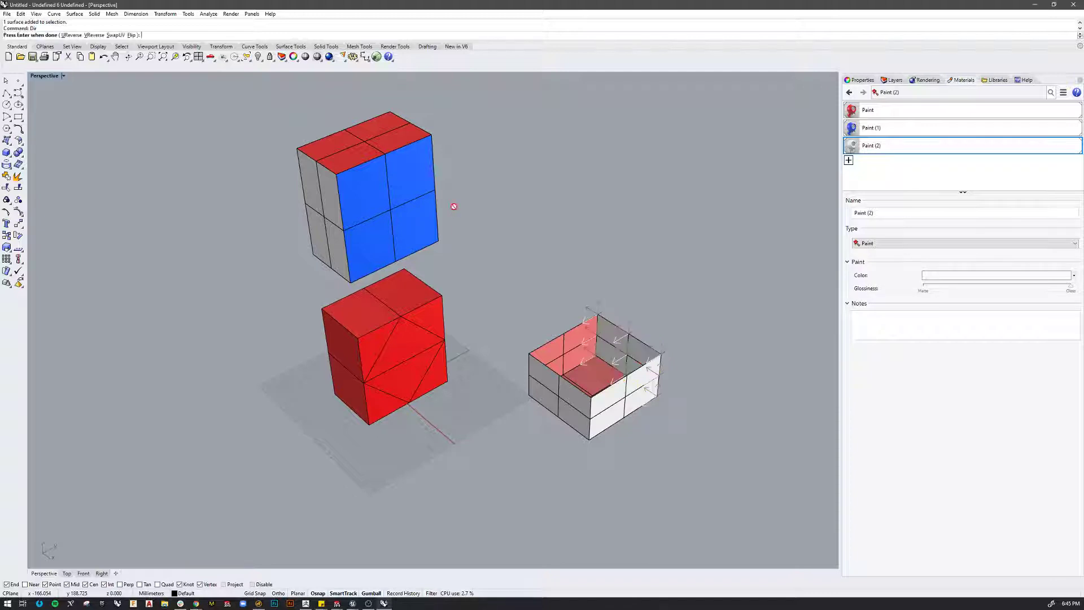
{"action": "left_click", "coordinate": [607, 338]}
{"action": "key", "text": "Return"}
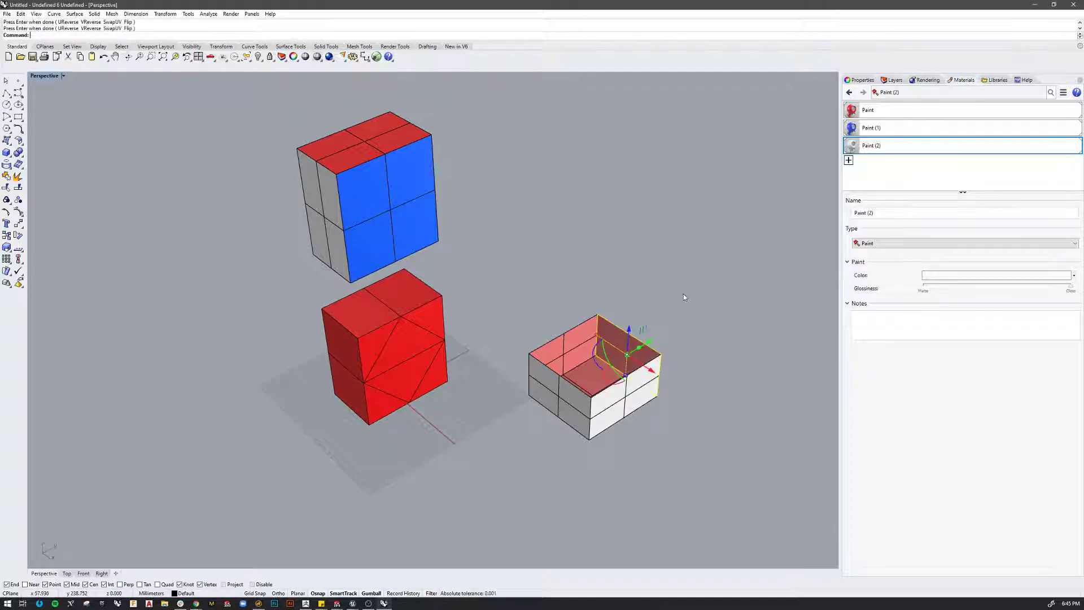
{"action": "key", "text": "Return"}
{"action": "key", "text": "Return"}
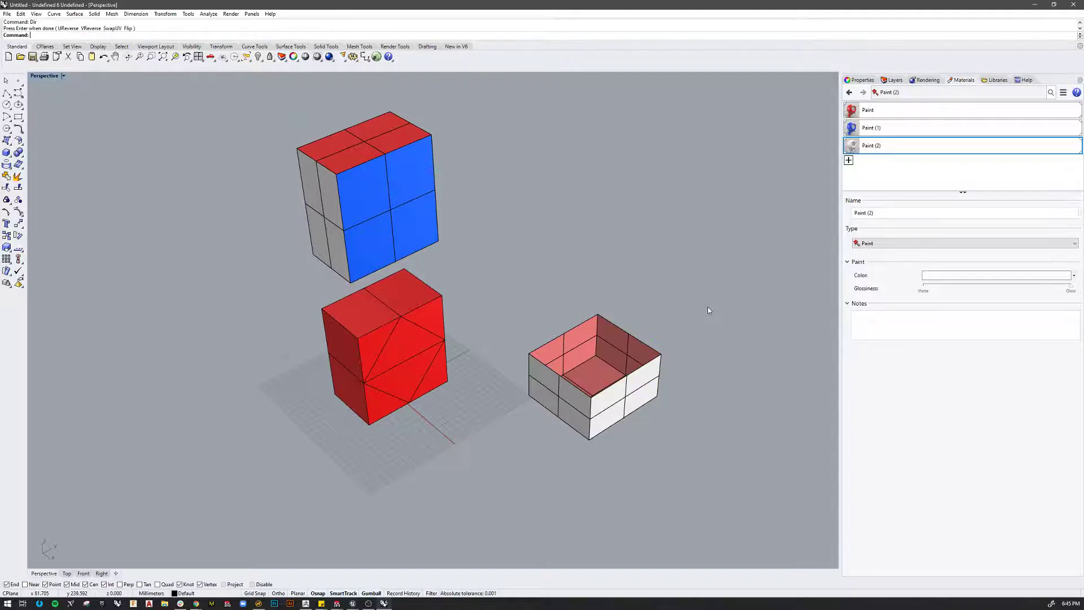
{"action": "right_click_drag", "start_coordinate": [706, 307], "coordinate": [517, 344]}
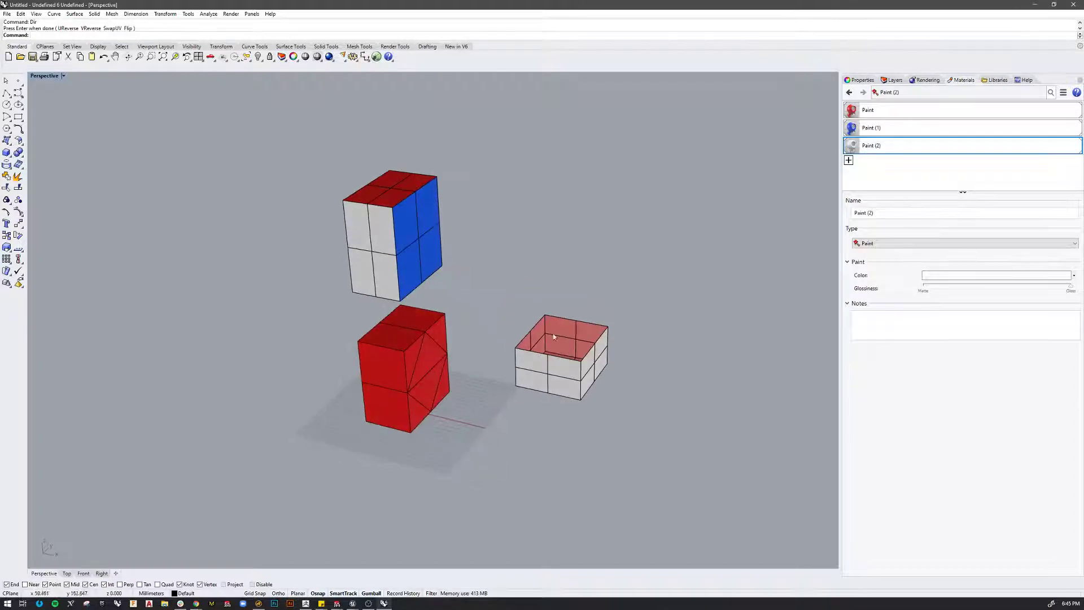
{"action": "scroll", "coordinate": [553, 327], "scroll_direction": "up", "scroll_amount": 5}
{"action": "scroll", "coordinate": [650, 425], "scroll_direction": "down", "scroll_amount": 4}
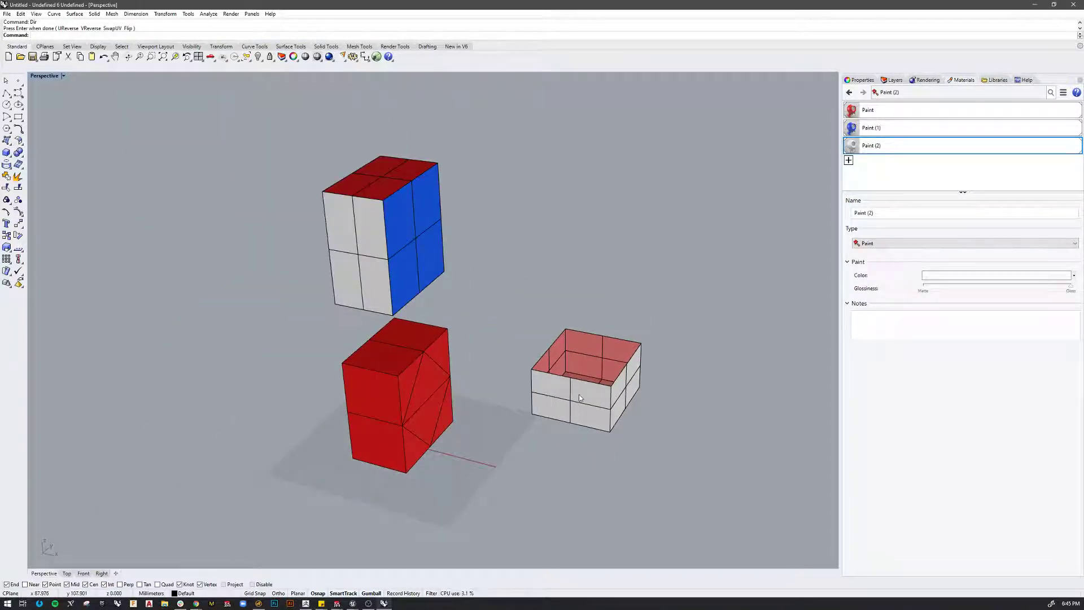
{"action": "scroll", "coordinate": [662, 405], "scroll_direction": "down", "scroll_amount": 3}
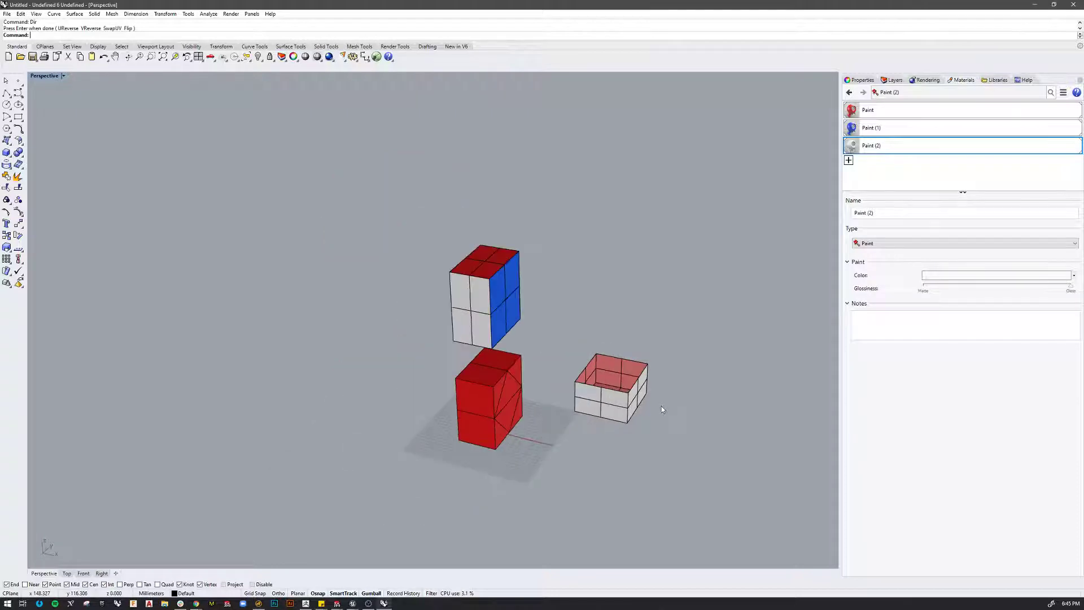
{"action": "scroll", "coordinate": [599, 436], "scroll_direction": "up", "scroll_amount": 2}
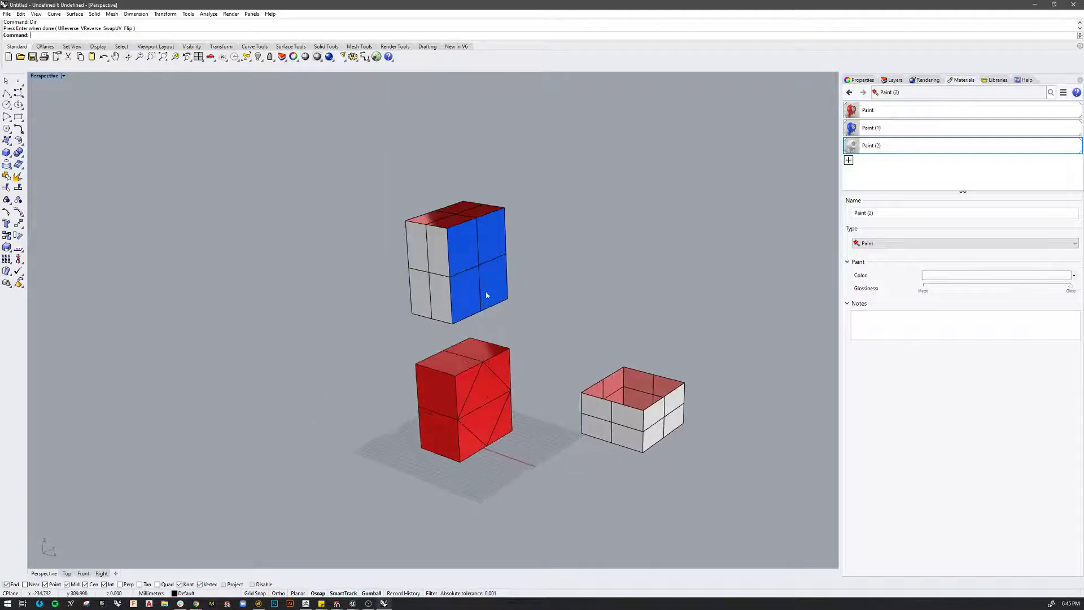
{"action": "right_click_drag", "start_coordinate": [490, 290], "coordinate": [465, 306]}
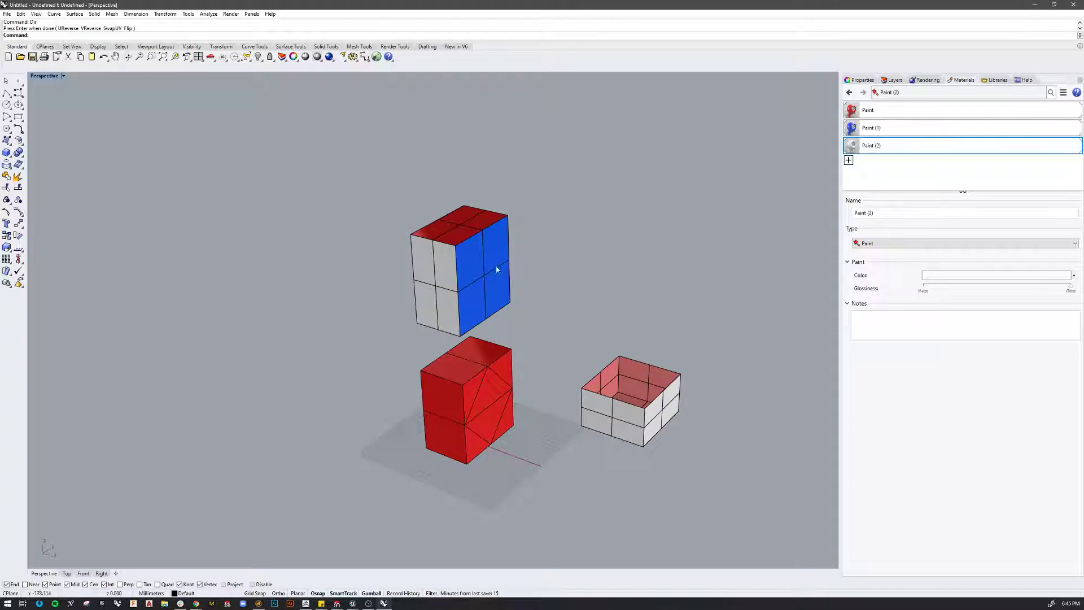
{"action": "left_click_drag", "start_coordinate": [350, 192], "coordinate": [566, 336]}
{"action": "key", "text": "Escape"}
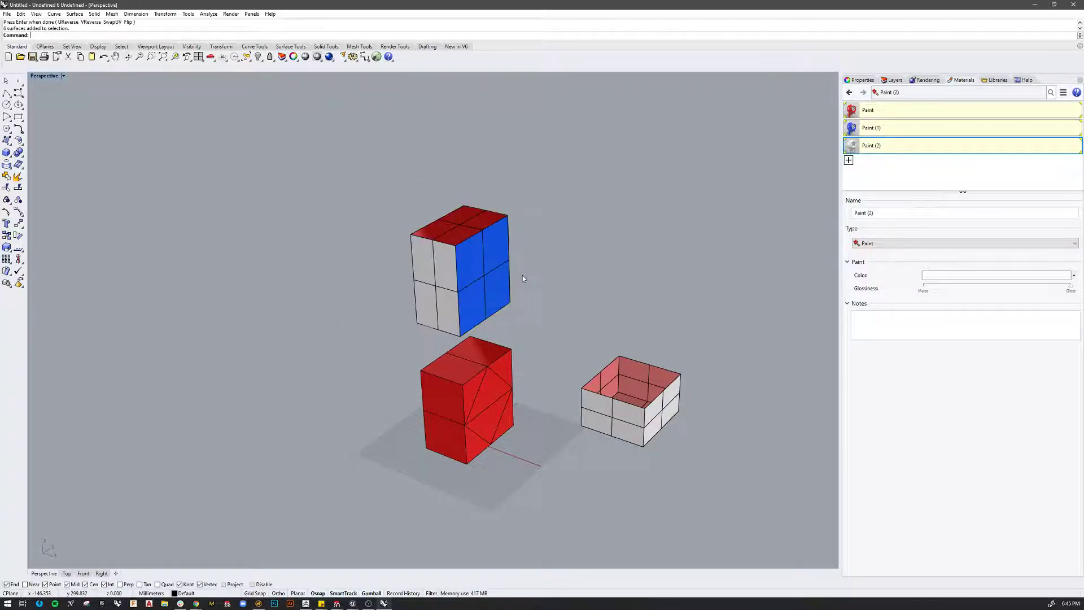
Switch to Unreal Editor and examine the imported colored boxes from several sides in the level viewport
{"action": "mouse_move", "coordinate": [356, 602]}
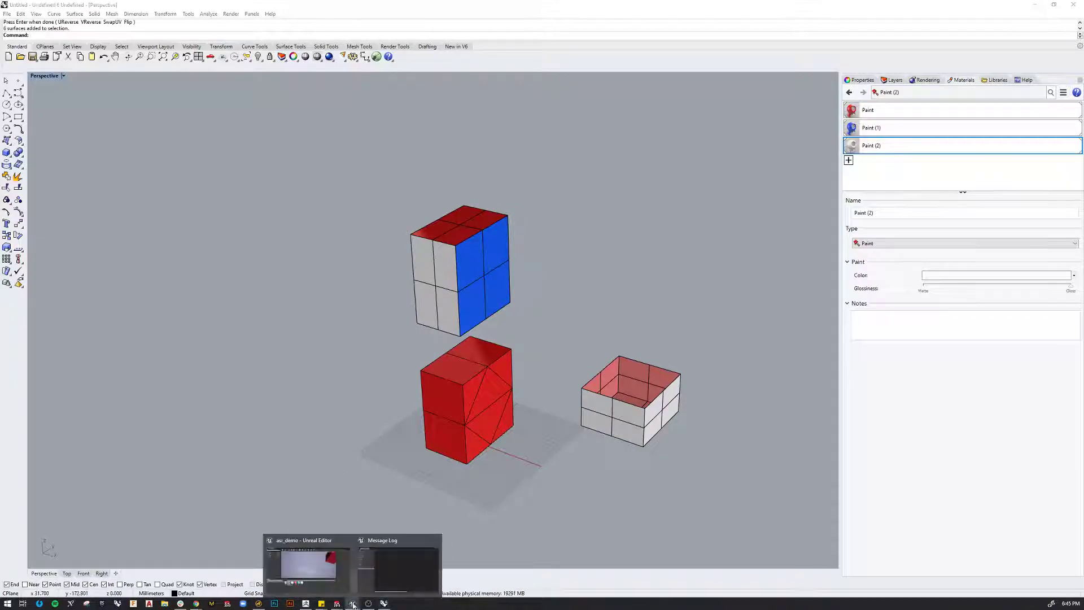
{"action": "left_click", "coordinate": [307, 565]}
{"action": "right_click_drag", "start_coordinate": [421, 306], "coordinate": [508, 305]}
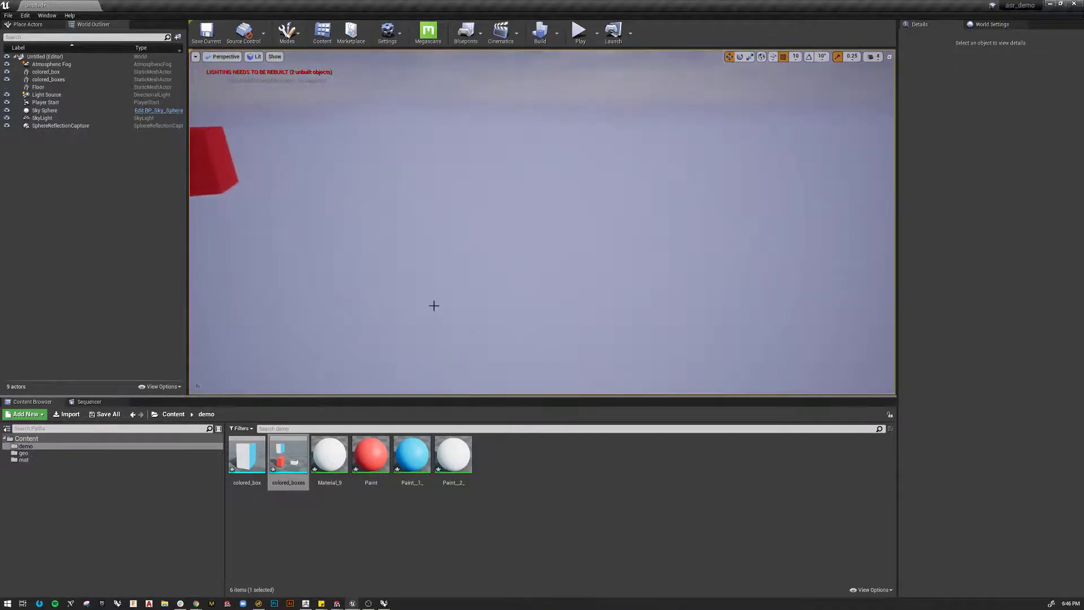
{"action": "key", "text": "ctrl+h"}
{"action": "right_click_drag", "start_coordinate": [438, 293], "coordinate": [412, 364]}
{"action": "key", "text": "w"}
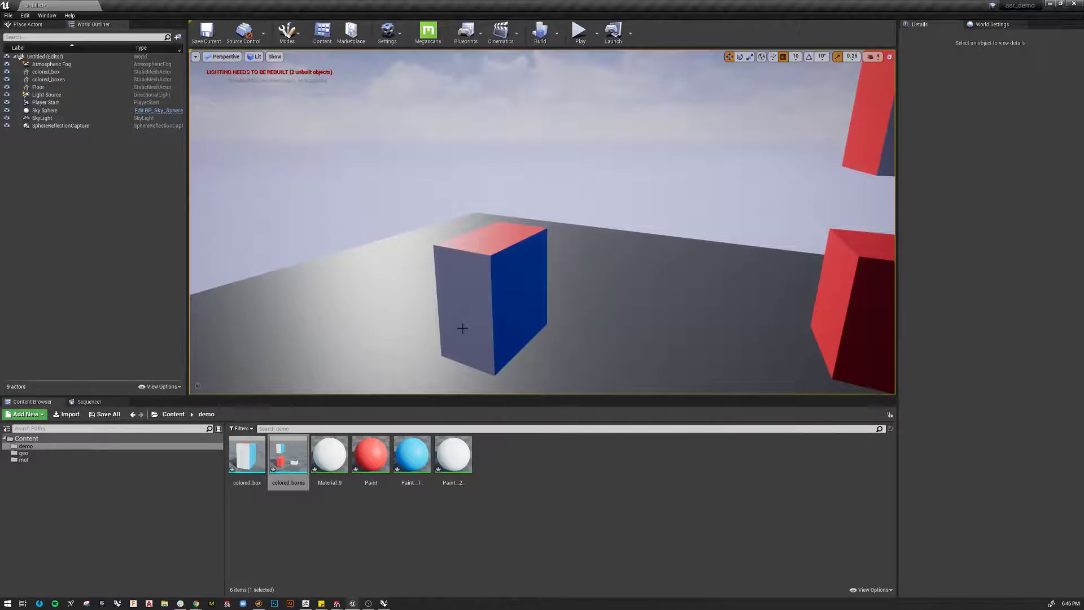
{"action": "left_click_drag", "start_coordinate": [483, 312], "coordinate": [483, 311]}
{"action": "key", "text": "a"}
{"action": "right_click_drag", "start_coordinate": [484, 311], "coordinate": [621, 333]}
{"action": "key", "text": "w"}
{"action": "left_click_drag", "start_coordinate": [483, 311], "coordinate": [484, 312]}
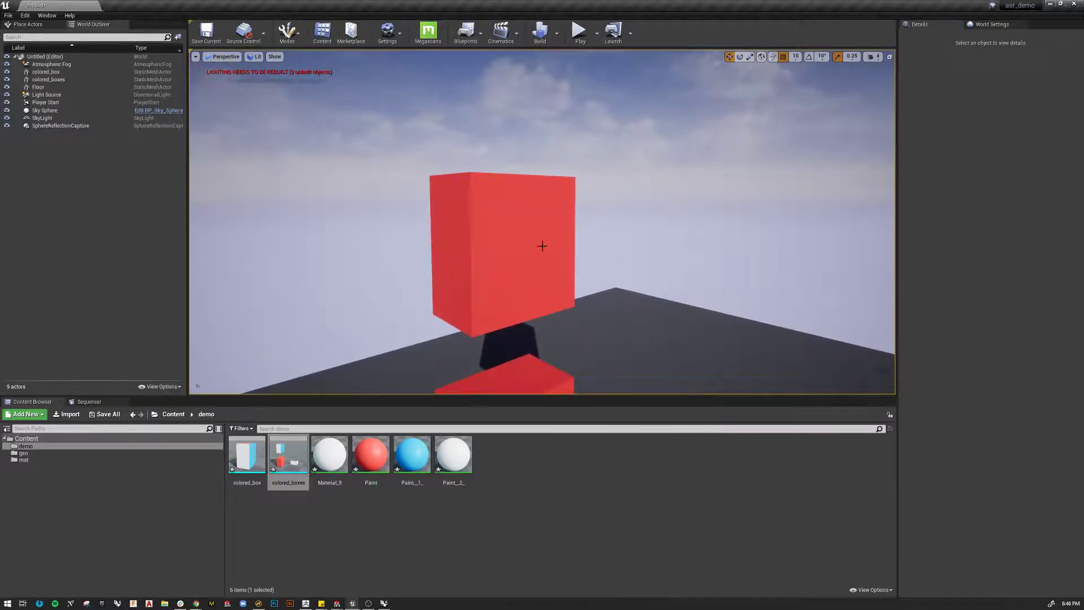
{"action": "scroll", "coordinate": [542, 249], "scroll_direction": "down", "scroll_amount": 2}
{"action": "scroll", "coordinate": [542, 249], "scroll_direction": "up", "scroll_amount": 2}
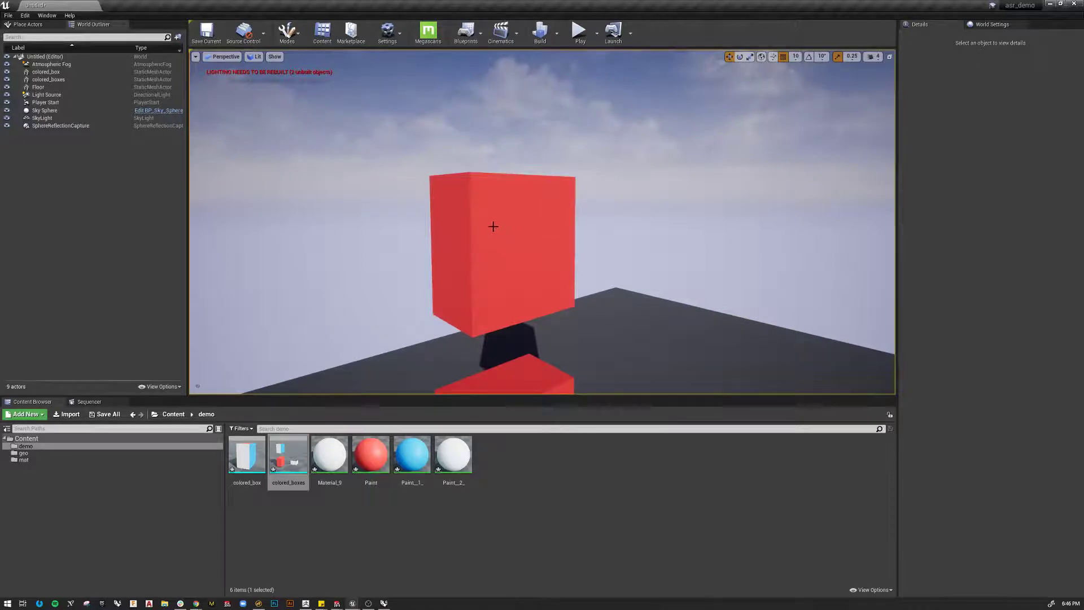
{"action": "scroll", "coordinate": [506, 239], "scroll_direction": "down", "scroll_amount": 6}
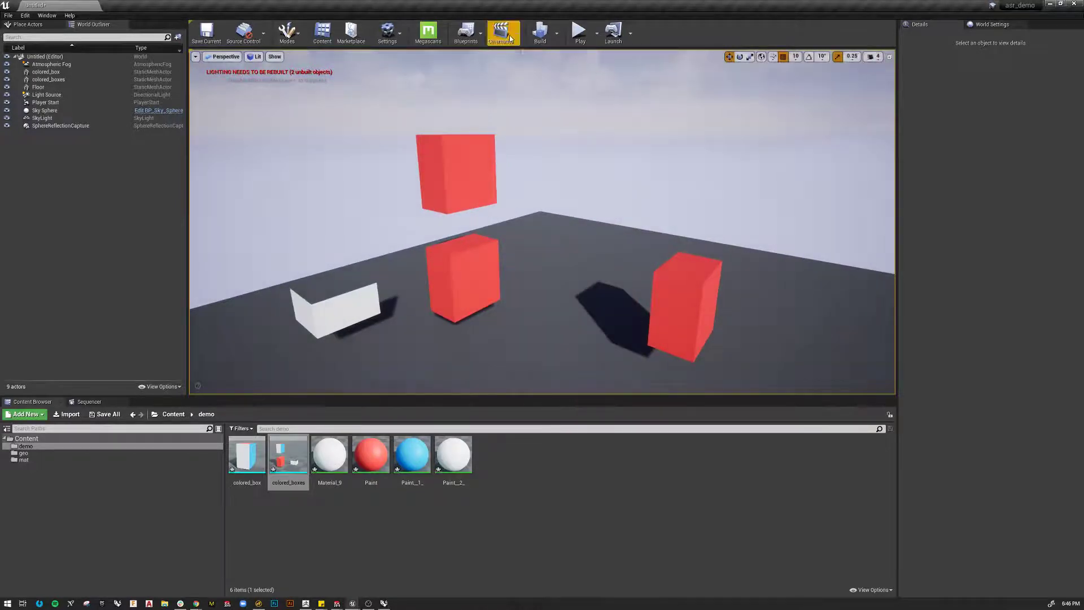
Search the built-in plugins for "cad" and enable the Datasmith CAD Importer, accepting its beta status
{"action": "left_click", "coordinate": [387, 32]}
{"action": "left_click", "coordinate": [411, 85]}
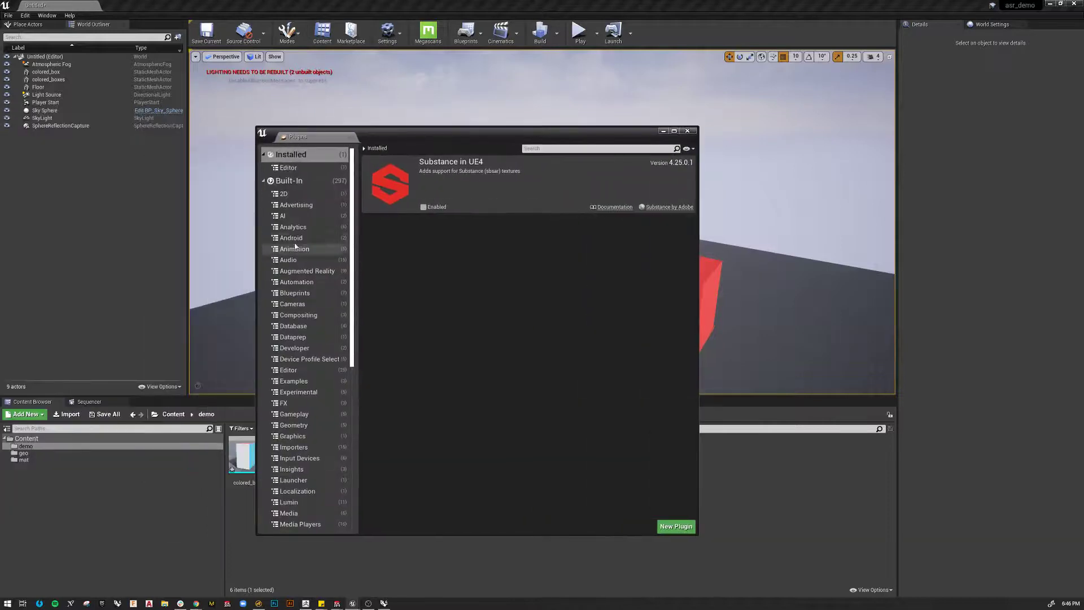
{"action": "left_click", "coordinate": [289, 185]}
{"action": "left_click", "coordinate": [536, 148]}
{"action": "type", "text": "cad"}
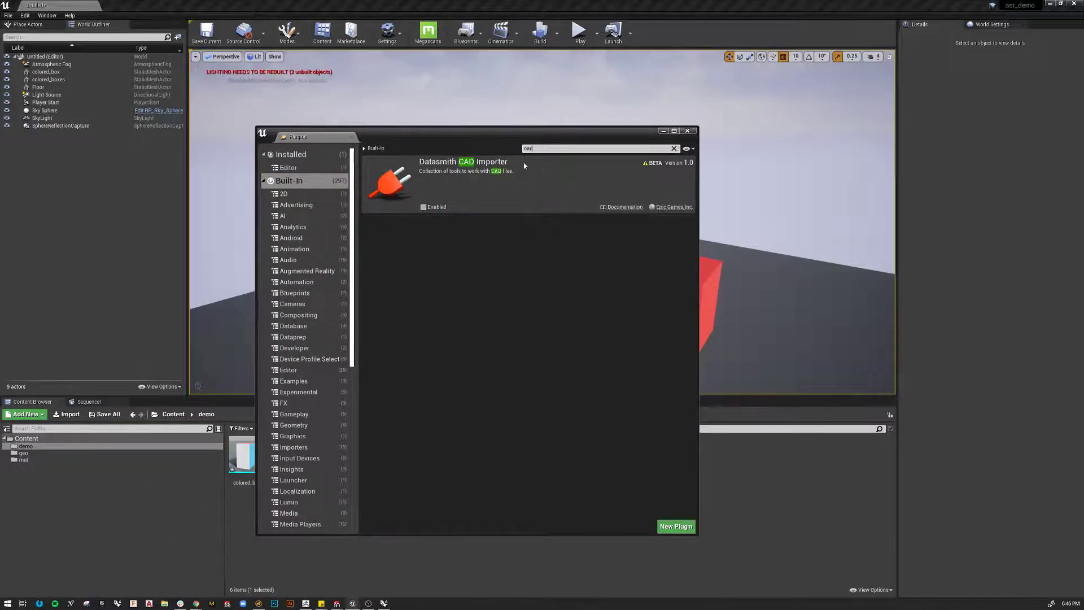
{"action": "left_click", "coordinate": [424, 206]}
{"action": "left_click", "coordinate": [609, 330]}
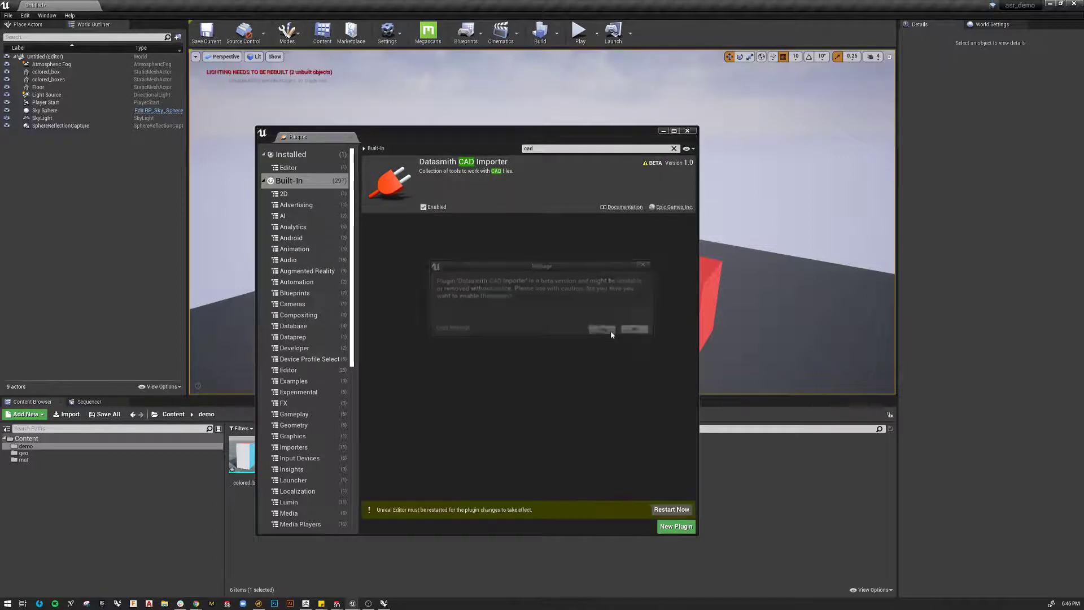
Restart the editor to apply the plugin change, saving all modified content and naming the level 4
{"action": "left_click", "coordinate": [669, 510]}
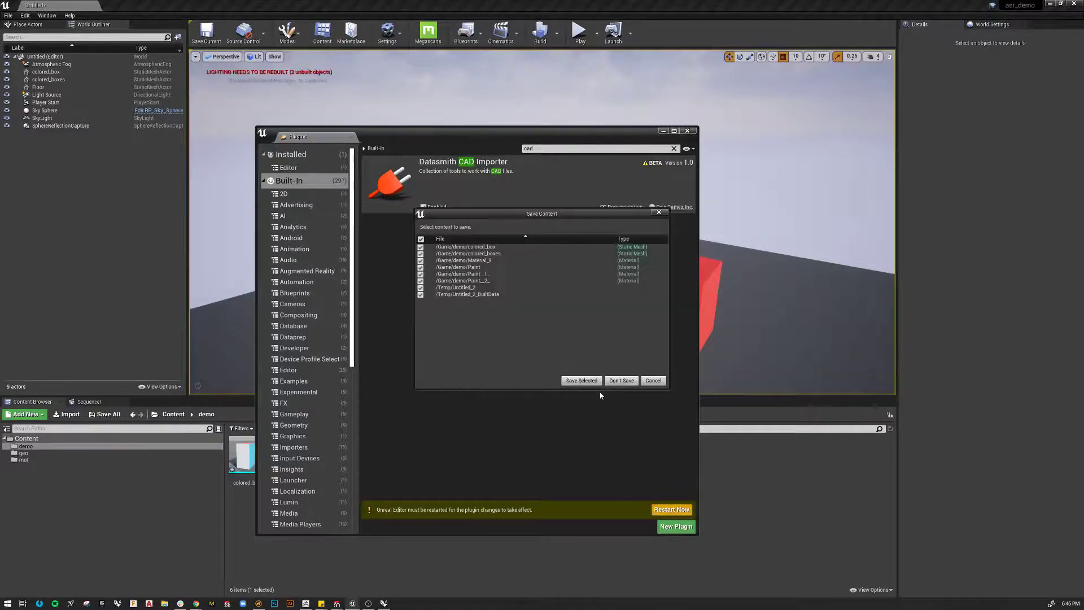
{"action": "left_click", "coordinate": [581, 380]}
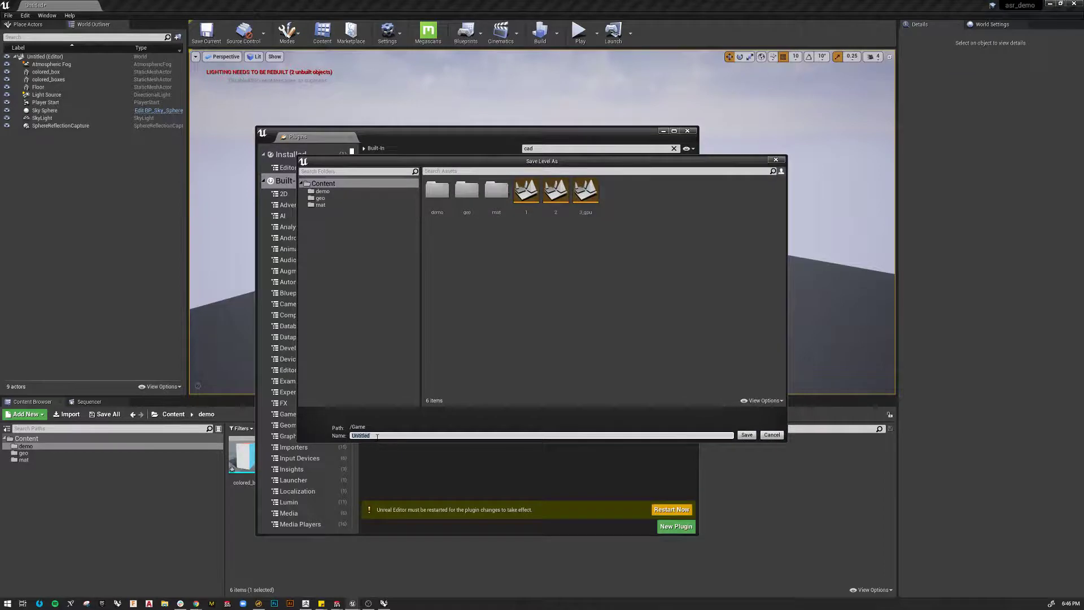
{"action": "type", "text": "4"}
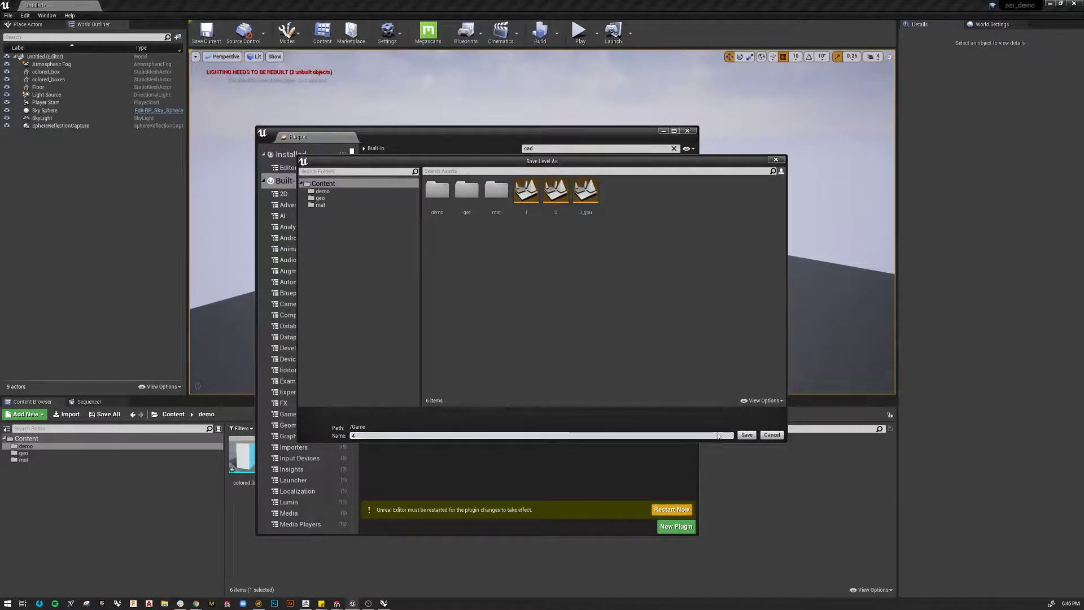
{"action": "left_click", "coordinate": [746, 434]}
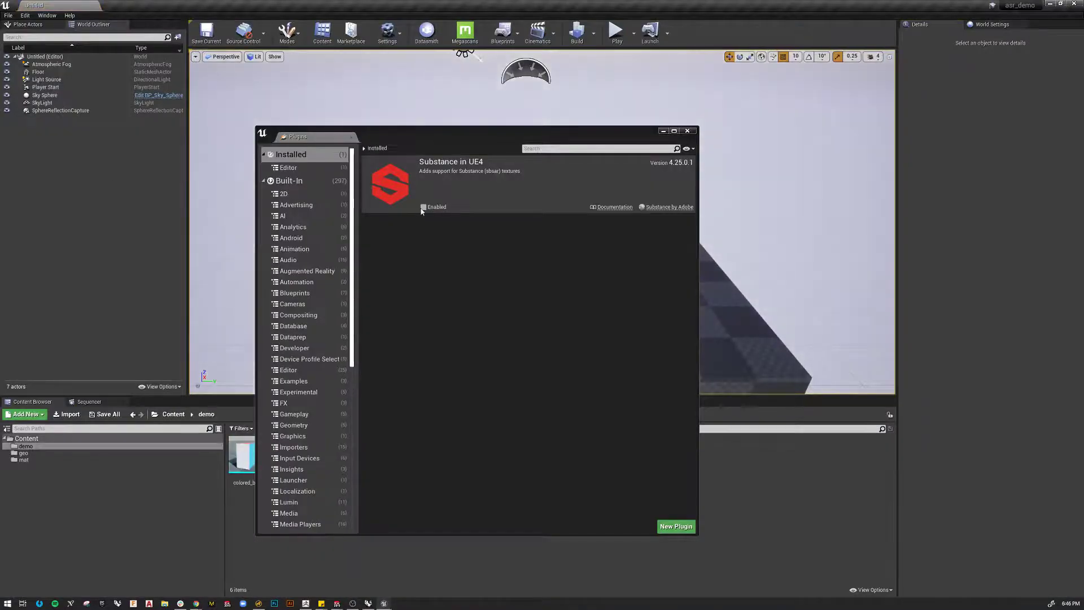
Close the Plugins window and open level 4 from the Content folder
{"action": "left_click", "coordinate": [695, 130]}
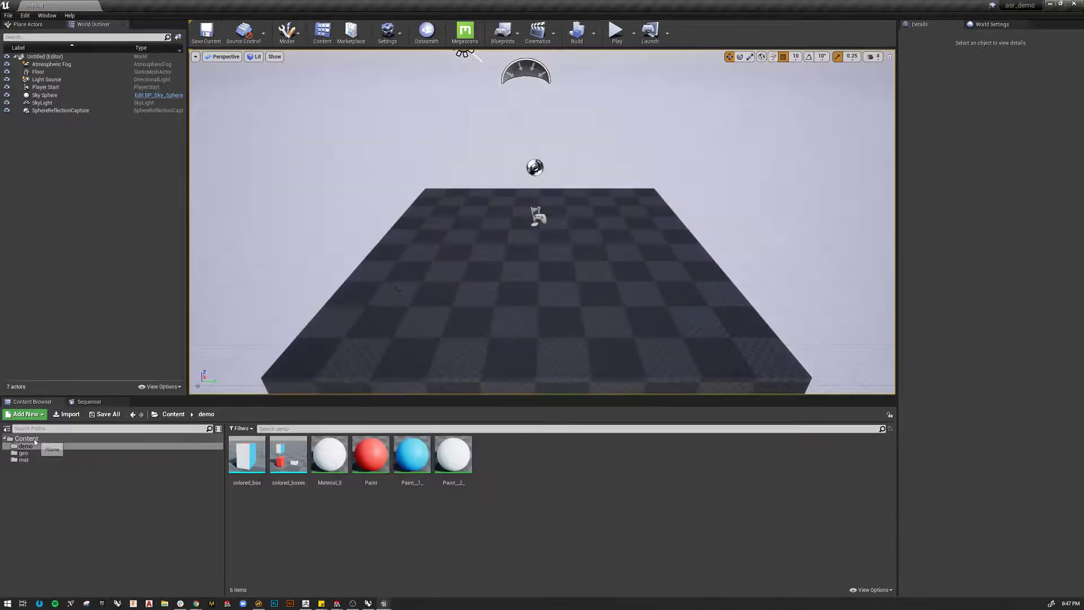
{"action": "left_click", "coordinate": [33, 439]}
{"action": "double_click", "coordinate": [619, 455]}
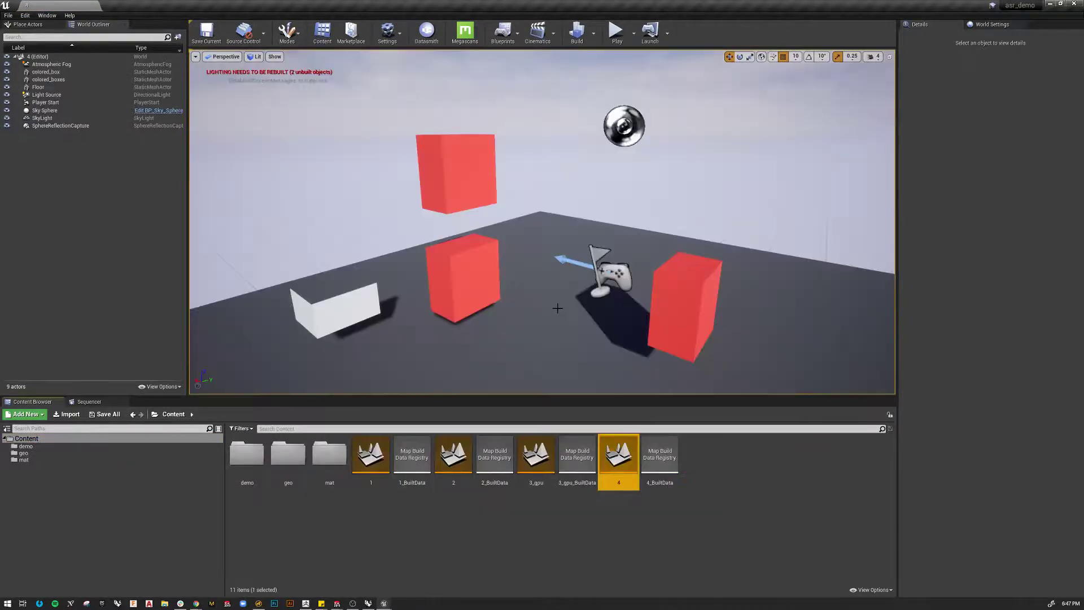
Move the colored_boxes actor along the X axis to an X location of 220 and deselect it
{"action": "left_click_drag", "start_coordinate": [598, 238], "coordinate": [508, 237], "text": "alt"}
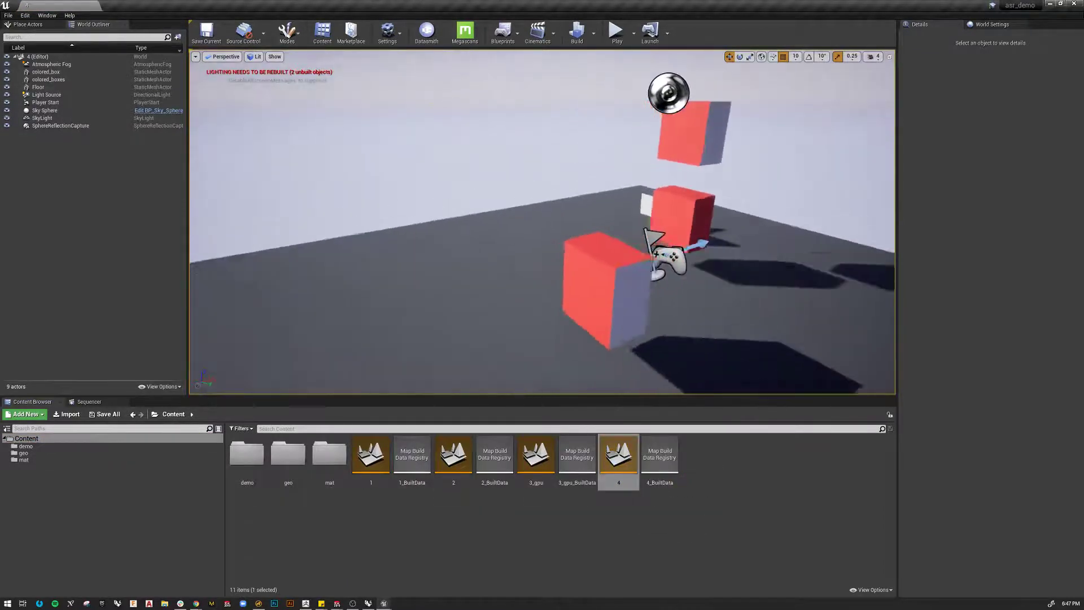
{"action": "right_click_drag", "start_coordinate": [678, 308], "coordinate": [649, 305]}
{"action": "key", "text": "g"}
{"action": "right_click_drag", "start_coordinate": [531, 307], "coordinate": [530, 307]}
{"action": "left_click", "coordinate": [530, 307]}
{"action": "scroll", "coordinate": [533, 306], "scroll_direction": "down", "scroll_amount": 4}
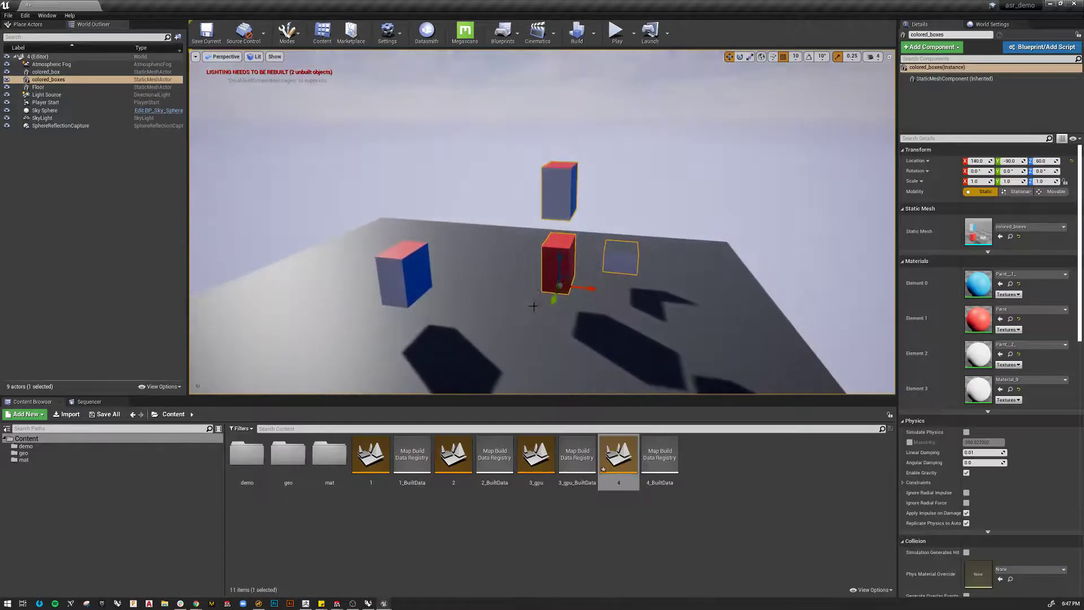
{"action": "left_click_drag", "start_coordinate": [588, 288], "coordinate": [635, 296]}
{"action": "key", "text": "f"}
{"action": "mouse_move", "coordinate": [591, 213]}
{"action": "right_mouse_down"}
{"action": "mouse_move", "coordinate": [638, 213]}
{"action": "mouse_move", "coordinate": [590, 213]}
{"action": "right_mouse_up"}
{"action": "key", "text": "s"}
{"action": "right_click_drag", "start_coordinate": [651, 291], "coordinate": [670, 314]}
{"action": "key", "text": "Escape"}
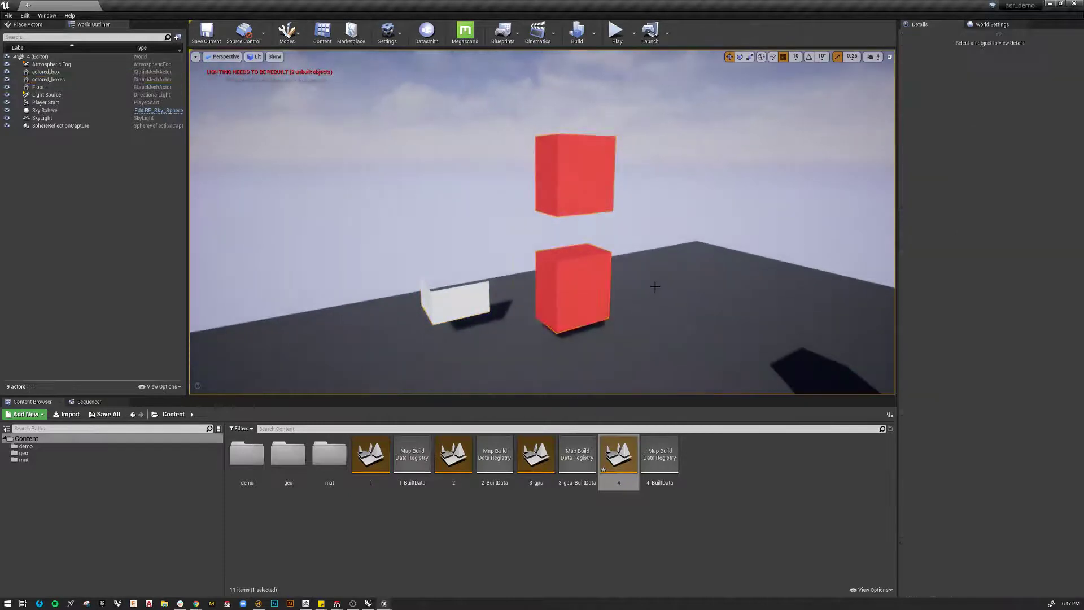
Open the colored_boxes static mesh in its own editor and view the red faces of the stacked boxes
{"action": "left_click", "coordinate": [594, 294]}
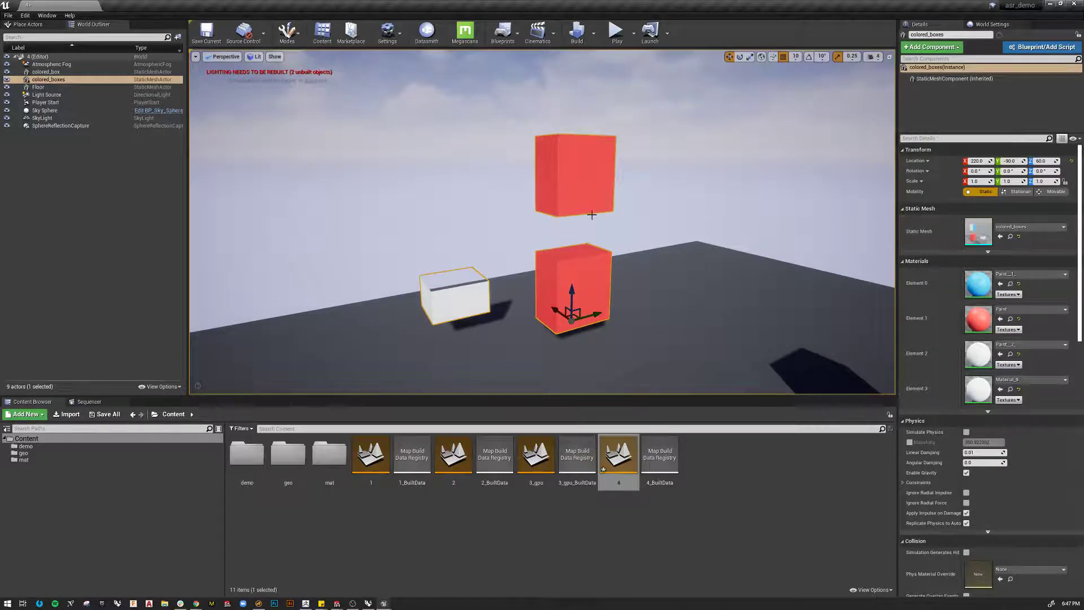
{"action": "double_click", "coordinate": [976, 237]}
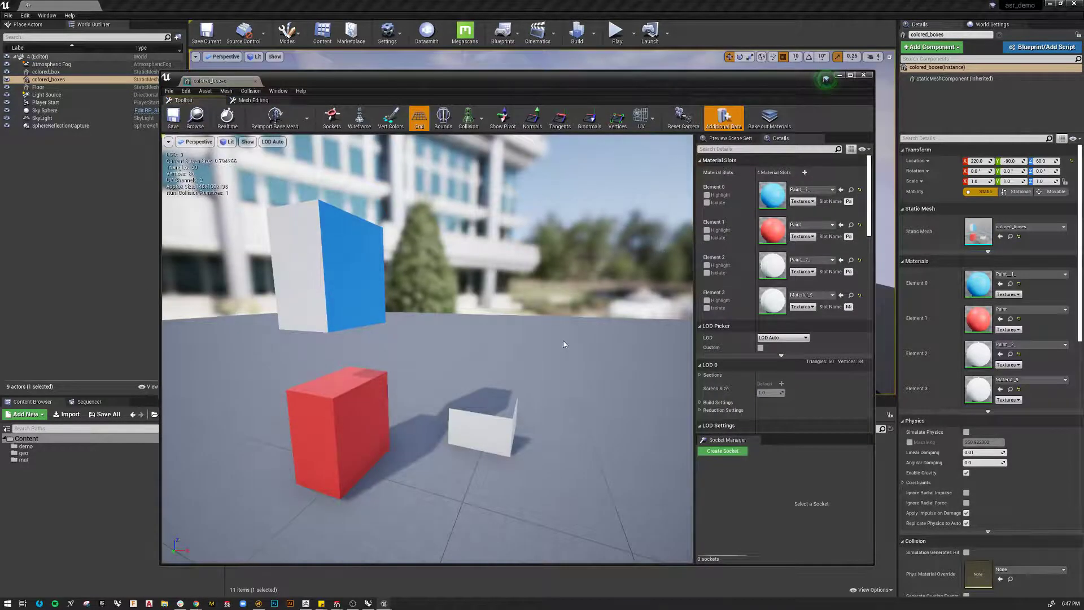
{"action": "left_click_drag", "start_coordinate": [564, 343], "coordinate": [237, 372]}
{"action": "left_click_drag", "start_coordinate": [389, 374], "coordinate": [384, 373]}
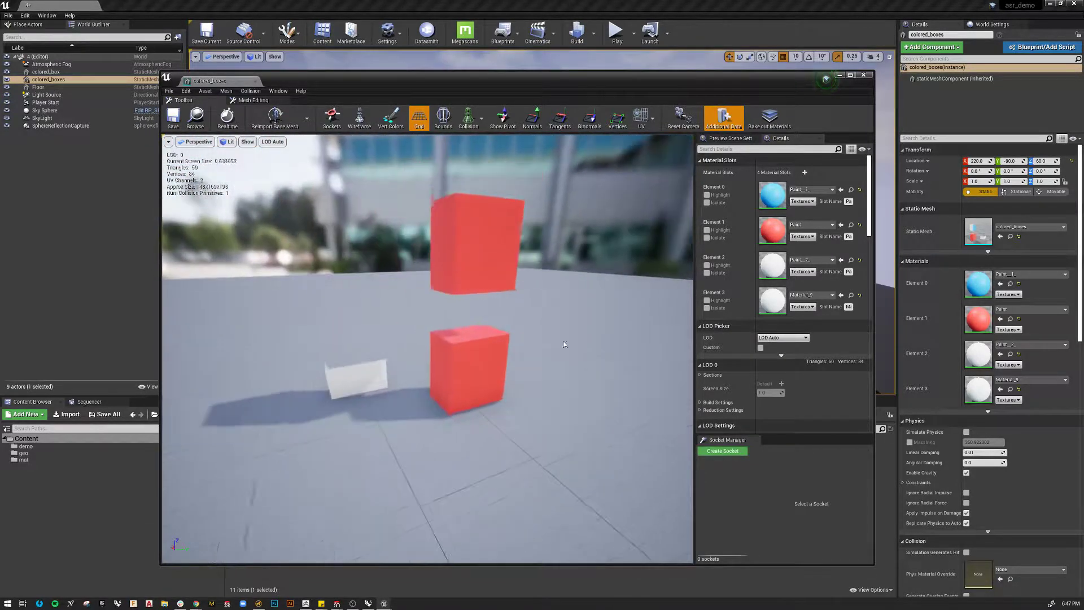
Turn on polygon edit mode for the colored_boxes mesh and look through its polygon selection modes
{"action": "left_click", "coordinate": [250, 103]}
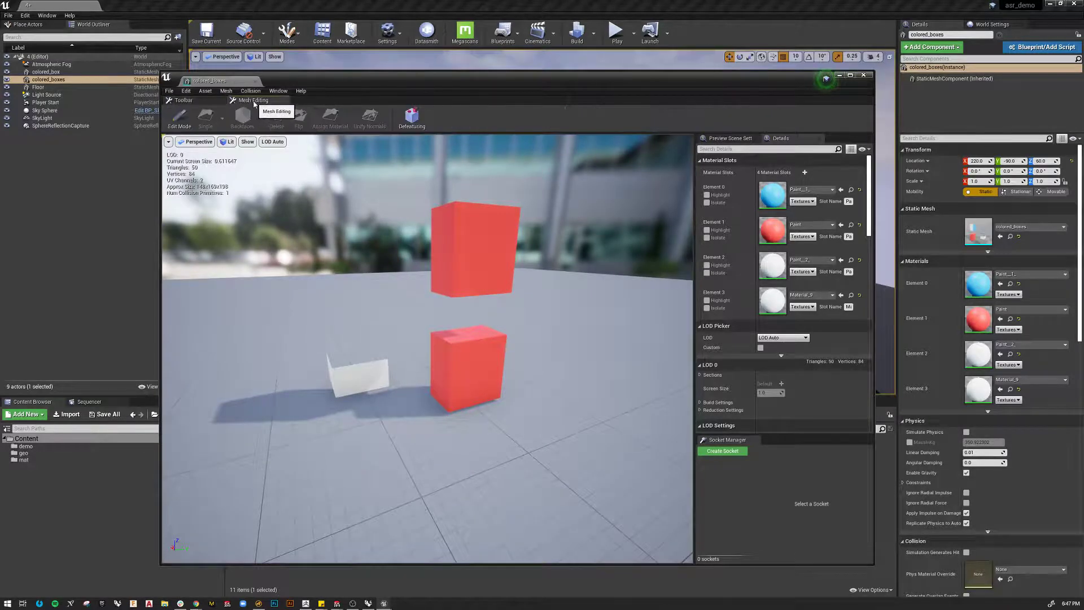
{"action": "left_click", "coordinate": [184, 100]}
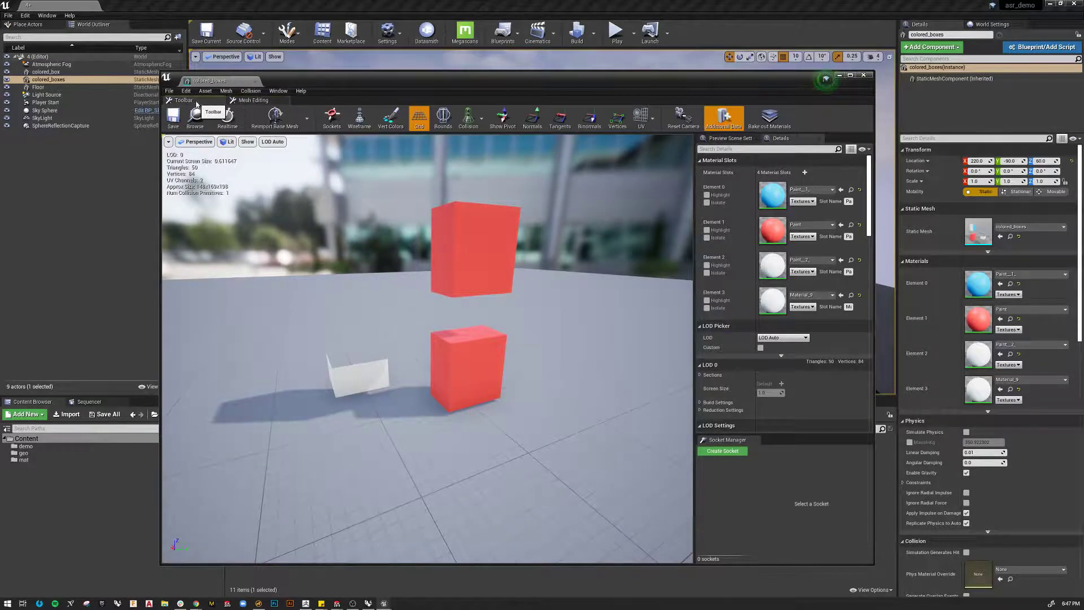
{"action": "left_click", "coordinate": [248, 102]}
{"action": "left_click", "coordinate": [179, 122]}
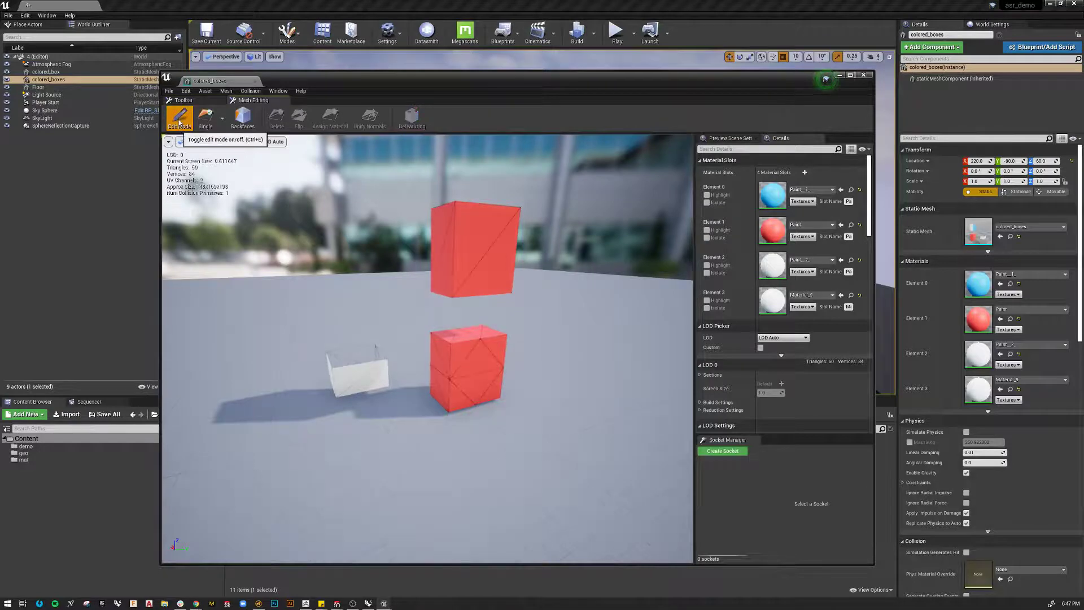
{"action": "left_click", "coordinate": [209, 125]}
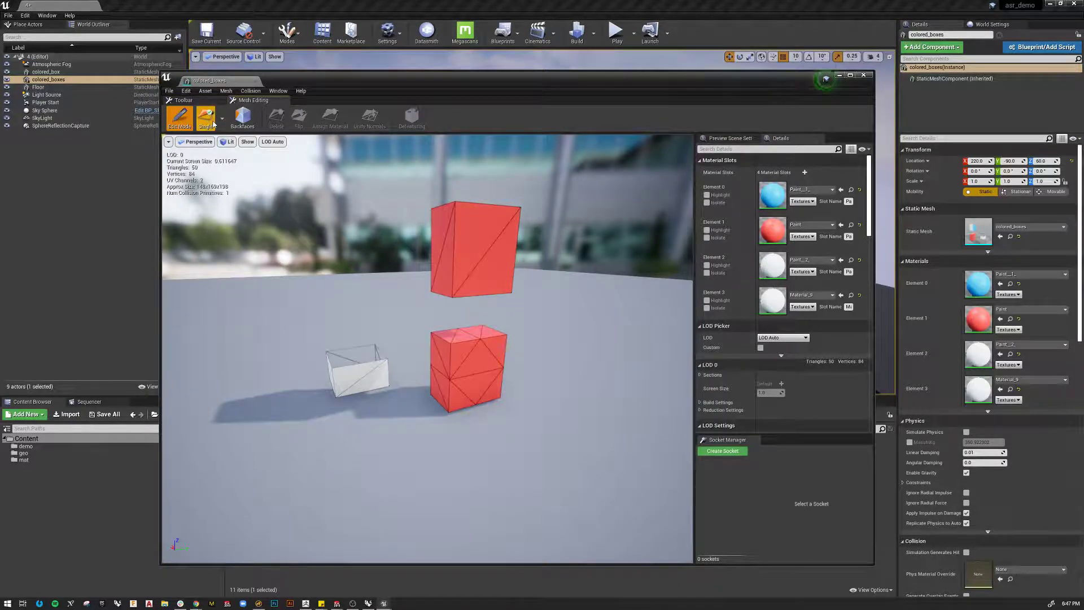
{"action": "left_click", "coordinate": [222, 118]}
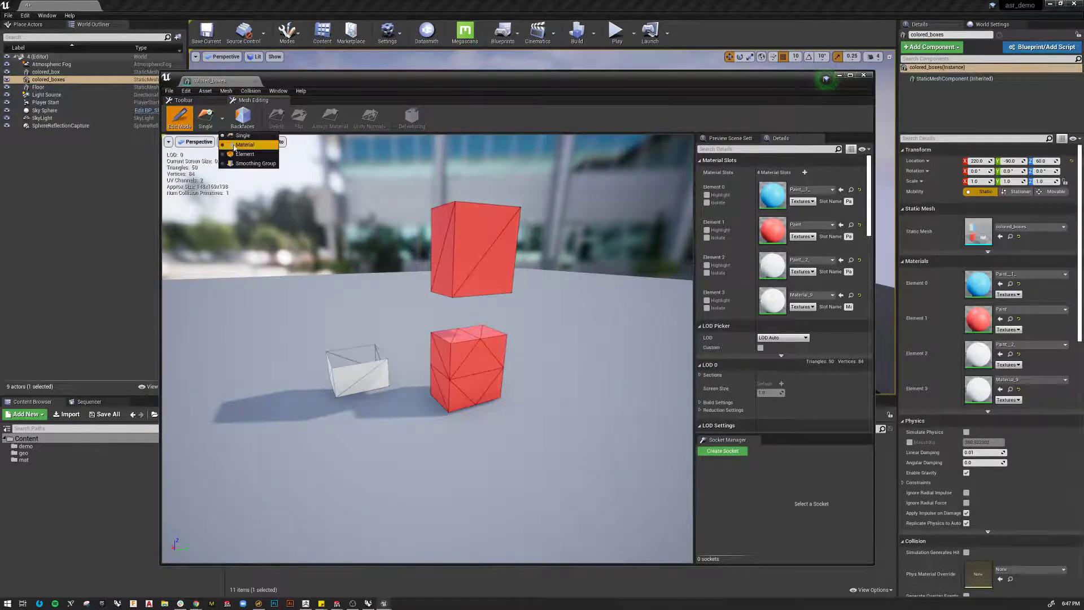
{"action": "left_click", "coordinate": [245, 145]}
Select all triangles of the wide red side face on both stacked boxes and assign them to a new material slot
{"action": "left_click", "coordinate": [486, 249]}
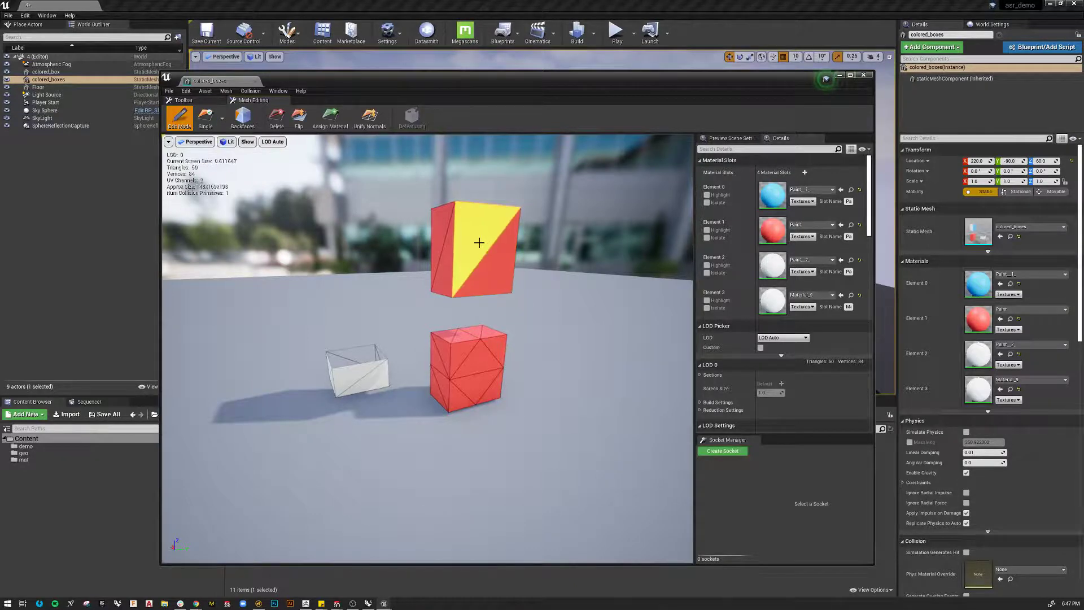
{"action": "left_click", "coordinate": [494, 262]}
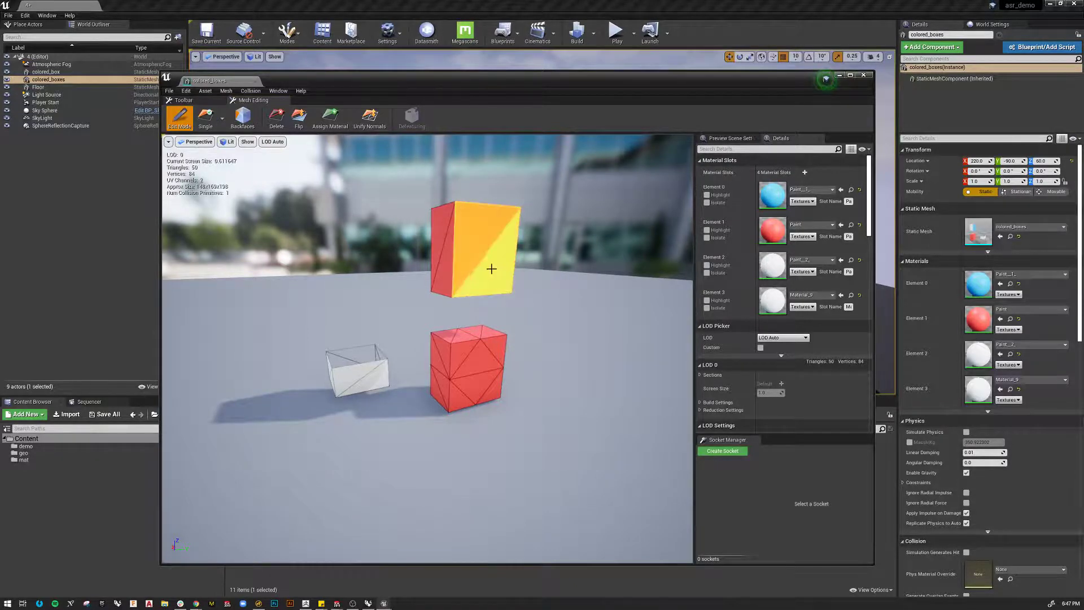
{"action": "left_click", "coordinate": [464, 347]}
{"action": "left_click", "coordinate": [477, 361]}
{"action": "left_click", "coordinate": [496, 347]}
{"action": "left_click", "coordinate": [485, 375]}
{"action": "left_click", "coordinate": [491, 382]}
{"action": "left_click", "coordinate": [477, 388]}
{"action": "left_click", "coordinate": [453, 397]}
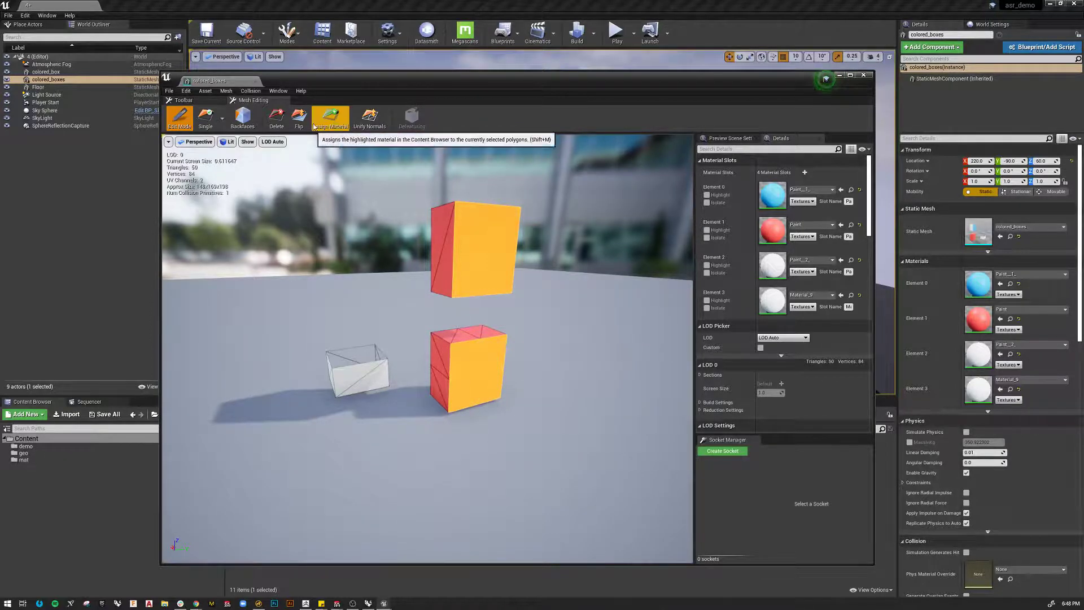
{"action": "left_click", "coordinate": [330, 116]}
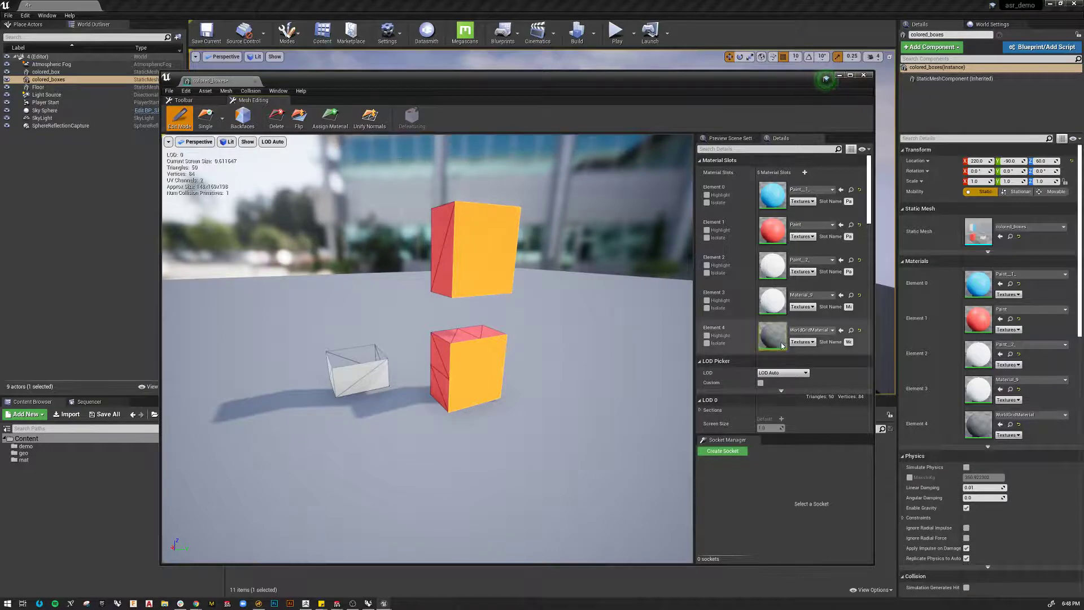
{"action": "left_click", "coordinate": [573, 367]}
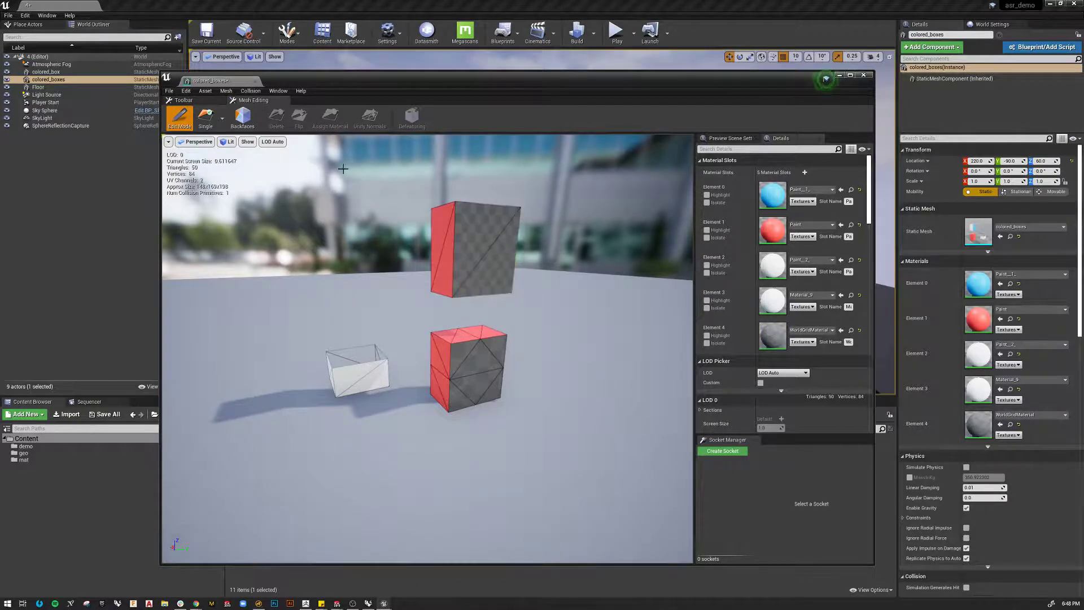
Close the colored_boxes mesh editor and assign the frames material from the mat folder to Element 4 of the colored_boxes actor
{"action": "left_click", "coordinate": [255, 80]}
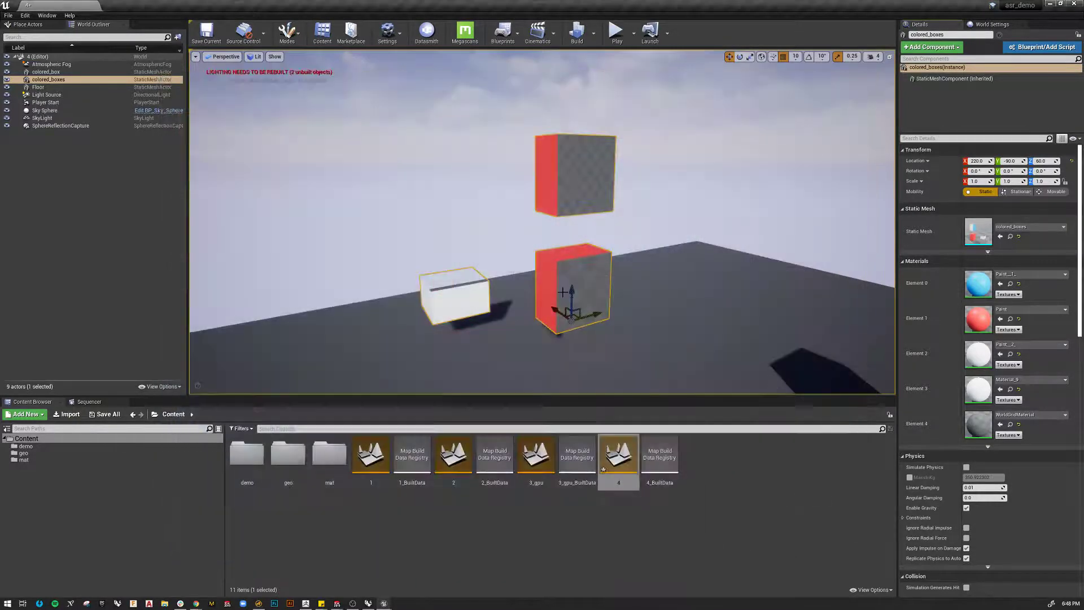
{"action": "key", "text": "Escape"}
{"action": "left_click", "coordinate": [590, 301]}
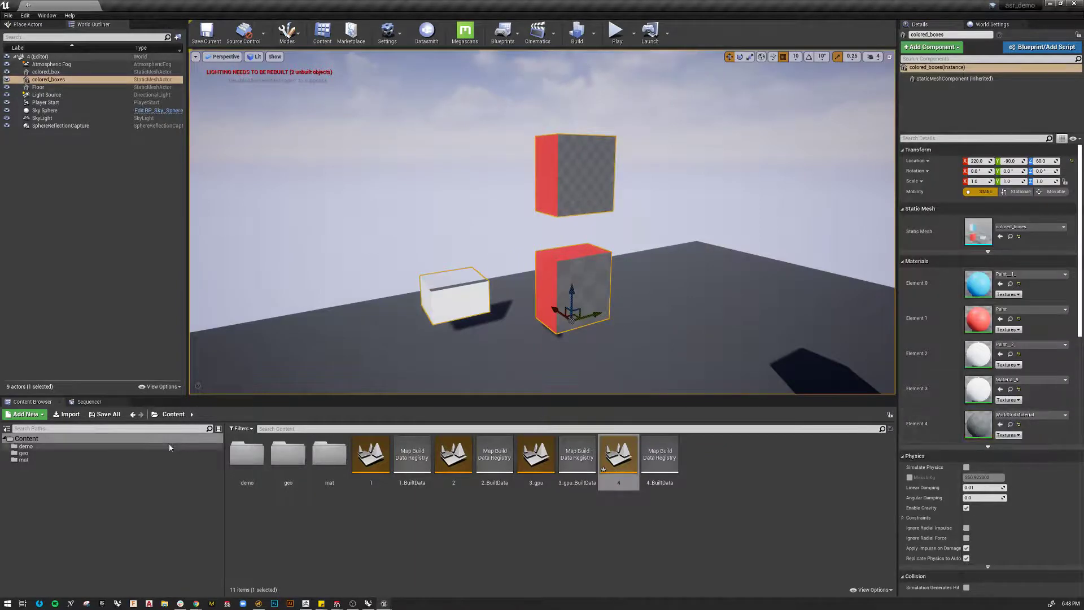
{"action": "left_click", "coordinate": [27, 460]}
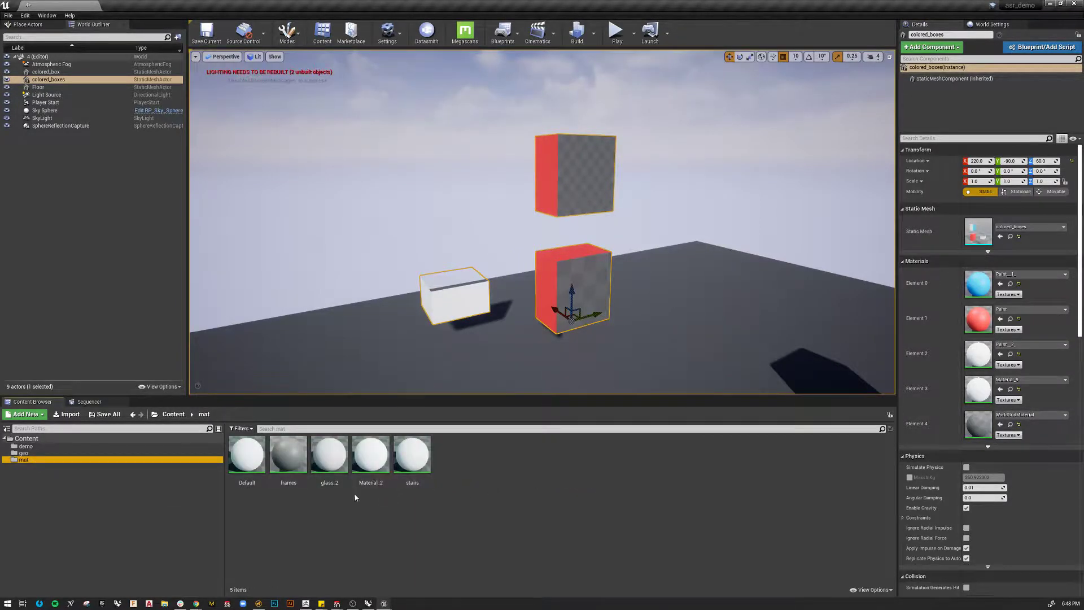
{"action": "left_click_drag", "start_coordinate": [288, 454], "coordinate": [977, 422]}
Examine the reassigned side faces of the stacked boxes from several angles, then the faces of the separate colored box
{"action": "left_click", "coordinate": [706, 226]}
{"action": "mouse_move", "coordinate": [706, 226]}
{"action": "left_mouse_down", "text": "alt"}
{"action": "mouse_move", "coordinate": [497, 220]}
{"action": "mouse_move", "coordinate": [492, 181]}
{"action": "mouse_move", "coordinate": [469, 192]}
{"action": "mouse_move", "coordinate": [429, 294]}
{"action": "mouse_move", "coordinate": [373, 209]}
{"action": "mouse_move", "coordinate": [418, 237]}
{"action": "left_mouse_up", "text": "alt"}
{"action": "left_click_drag", "start_coordinate": [663, 141], "coordinate": [685, 268]}
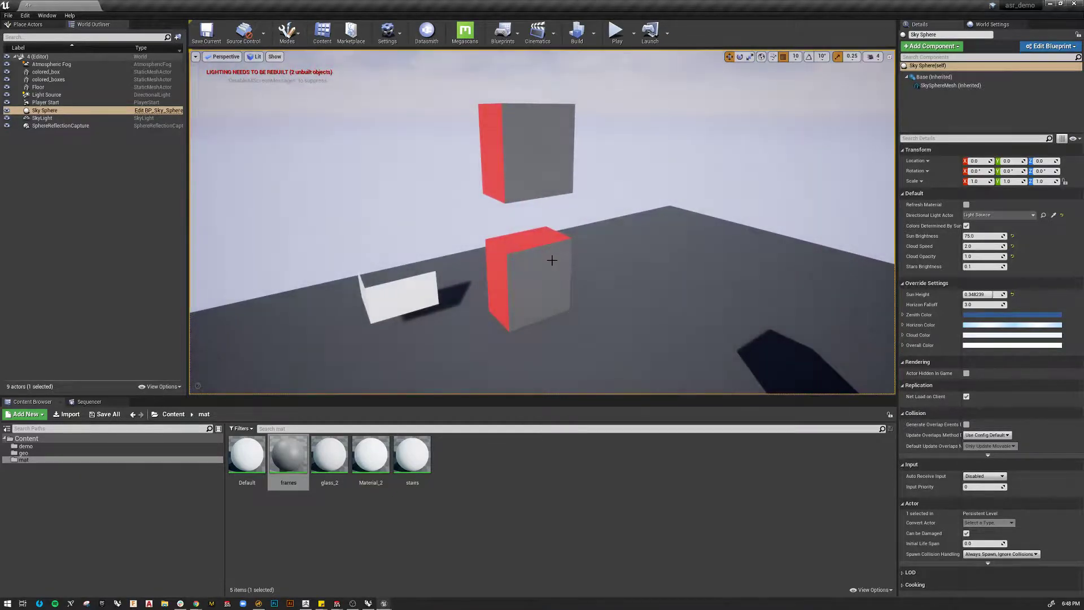
{"action": "key", "text": "a"}
{"action": "right_click_drag", "start_coordinate": [545, 273], "coordinate": [701, 259]}
{"action": "left_click_drag", "start_coordinate": [568, 287], "coordinate": [517, 233]}
{"action": "scroll", "coordinate": [558, 269], "scroll_direction": "down", "scroll_amount": 5}
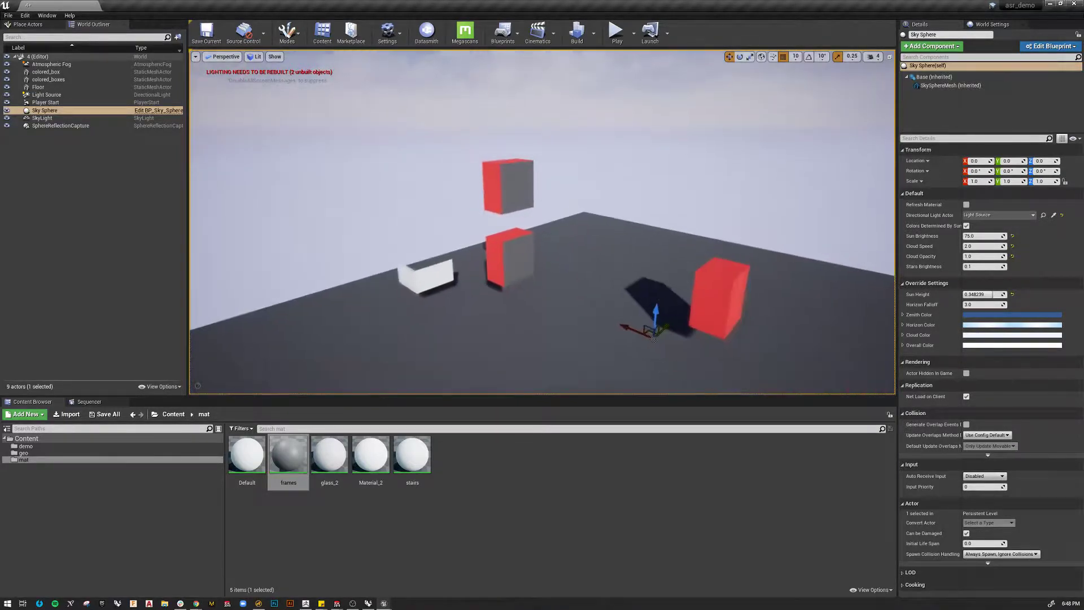
{"action": "key", "text": "d"}
{"action": "right_click_drag", "start_coordinate": [606, 271], "coordinate": [316, 297]}
{"action": "key", "text": "w"}
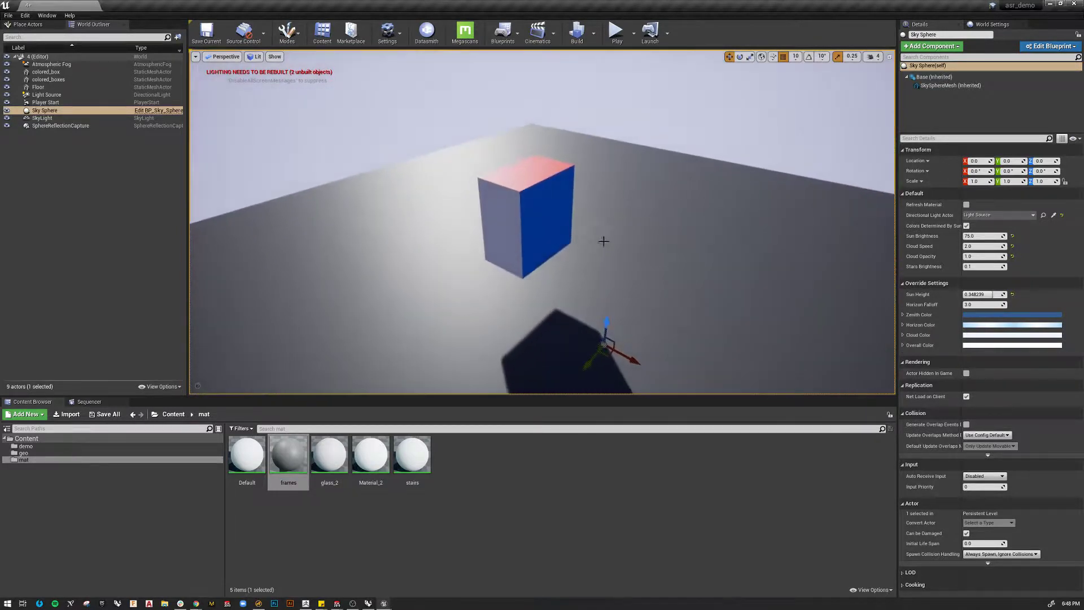
Focus on the colored_box actor and inspect its painted faces alongside the neighbouring stacked boxes
{"action": "left_click", "coordinate": [565, 226]}
{"action": "key", "text": "f"}
{"action": "right_click_drag", "start_coordinate": [554, 235], "coordinate": [541, 250]}
{"action": "key", "text": "s"}
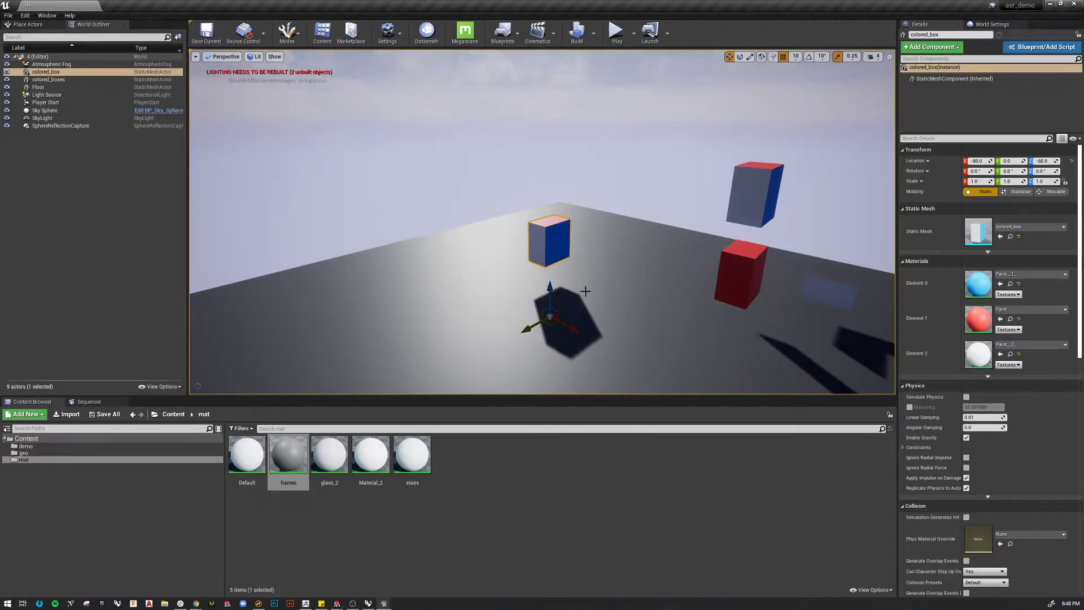
{"action": "right_click_drag", "start_coordinate": [586, 291], "coordinate": [655, 328]}
{"action": "key", "text": "Escape"}
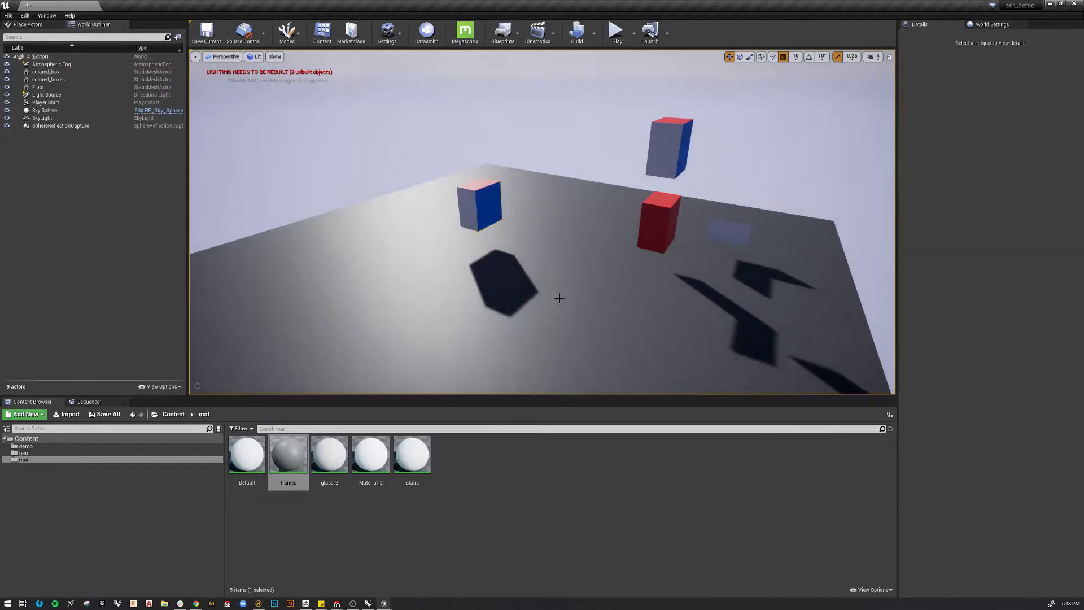
{"action": "key", "text": "a"}
{"action": "right_click_drag", "start_coordinate": [559, 295], "coordinate": [508, 311]}
{"action": "key", "text": "w"}
{"action": "left_click", "coordinate": [484, 207]}
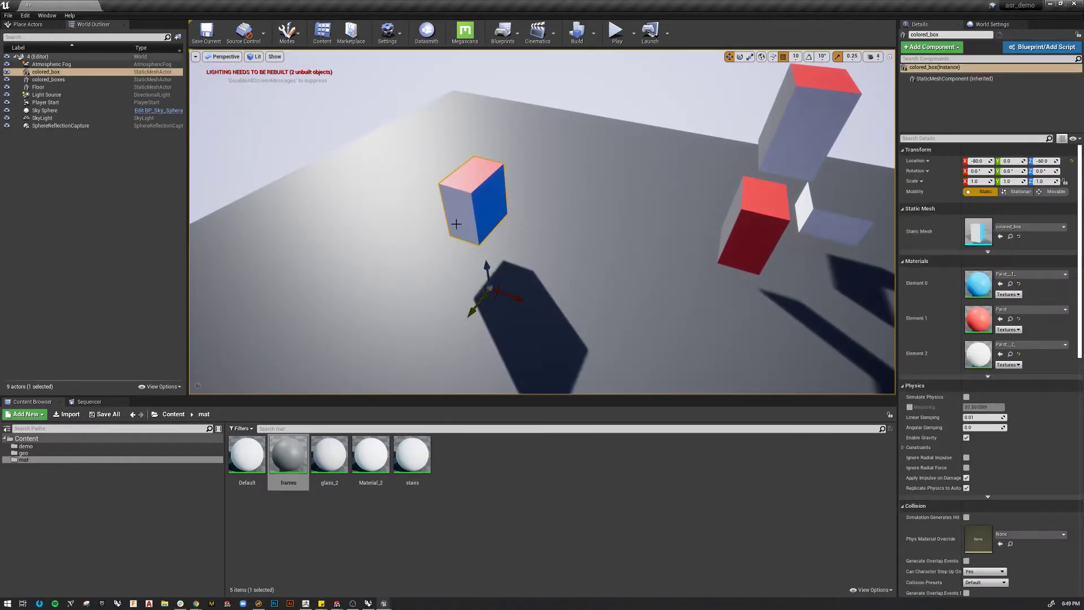
Switch to Rhino and select all surfaces of the upper painted box
{"action": "left_click", "coordinate": [367, 604]}
{"action": "left_click_drag", "start_coordinate": [365, 174], "coordinate": [551, 338]}
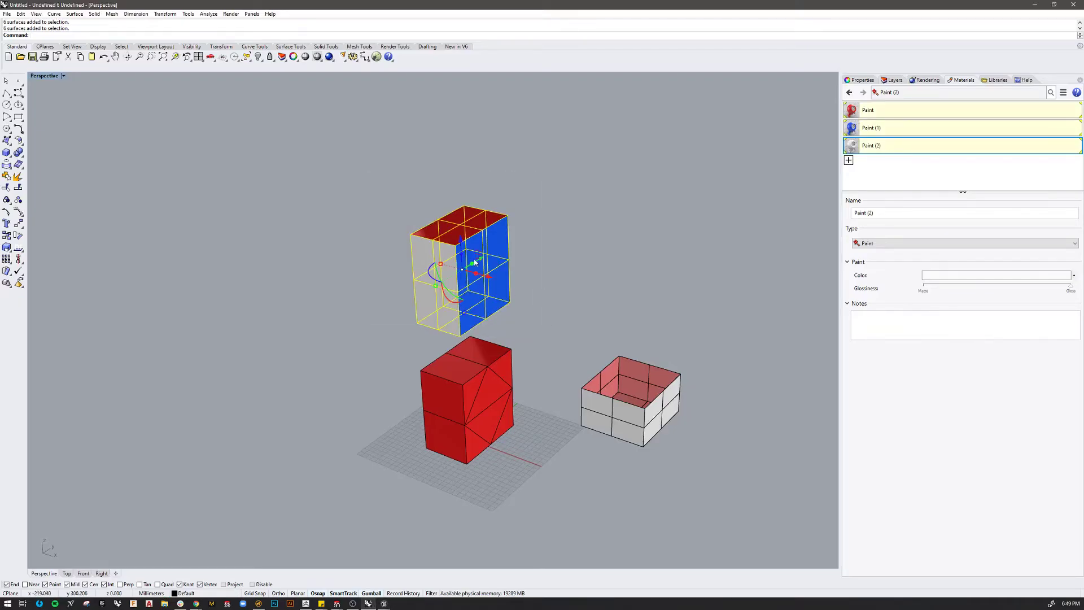